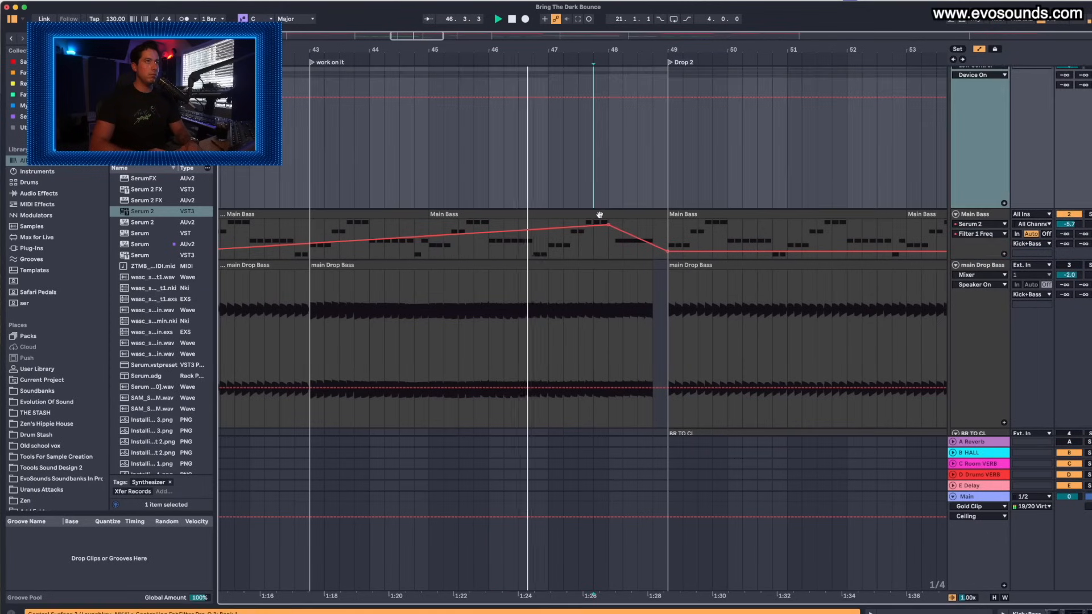
Open the Main Bass MIDI clip leading into Drop 2 and shorten it so it ends at 4.4.1
double_click(597, 214)
left_click(970, 546)
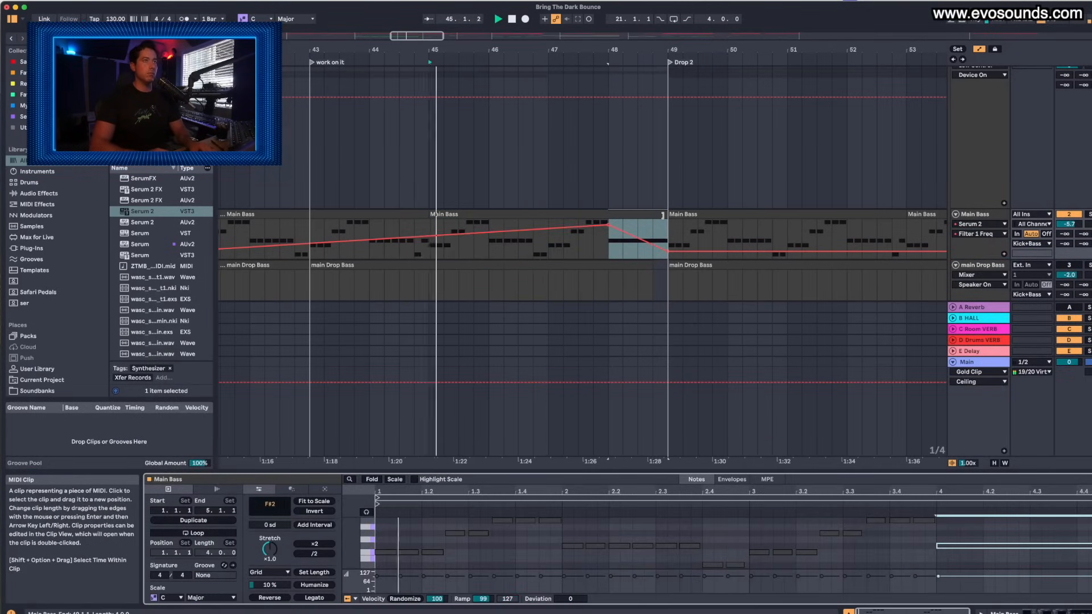
left_click_drag(668, 224, 653, 225)
left_click(592, 250)
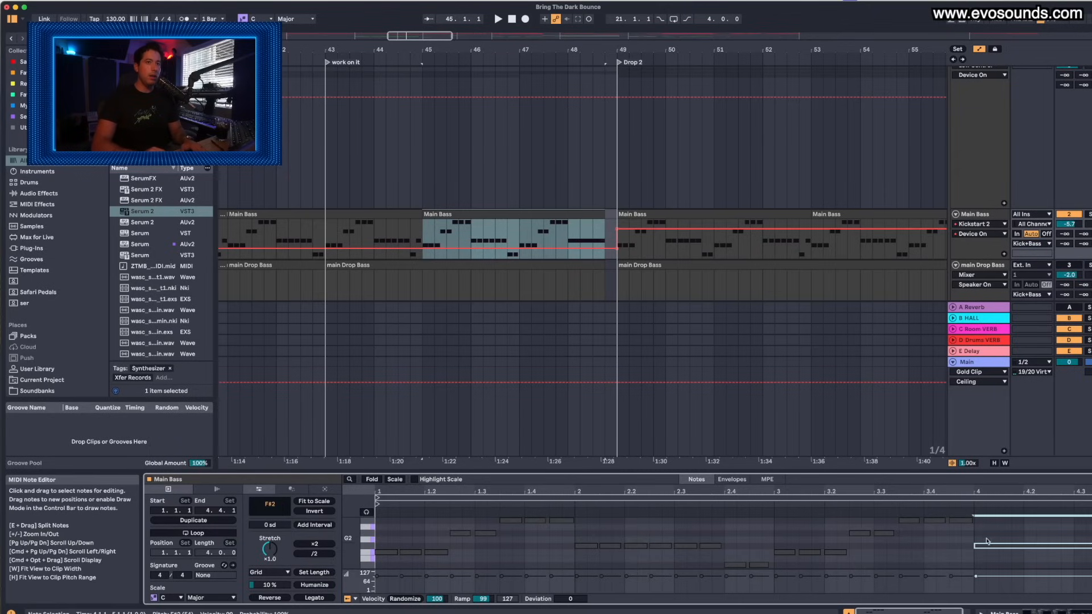
Show the Main Bass clip's MIDI Ctrl Pitch Bend envelope and add a breakpoint of 0 at the start of bar 4
left_click(732, 480)
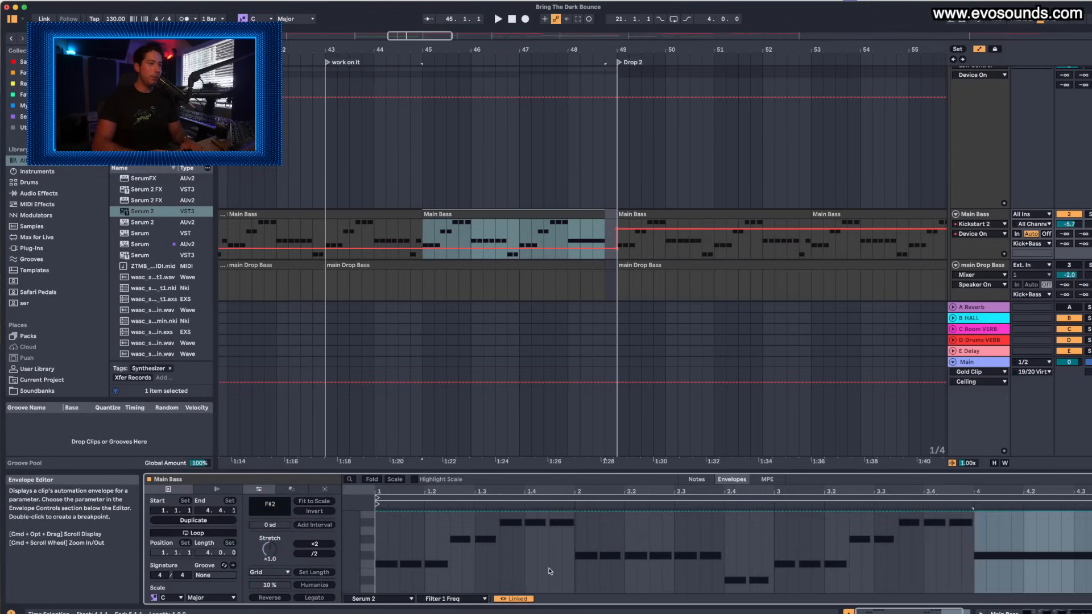
left_click(389, 599)
left_click(376, 591)
left_click(974, 552)
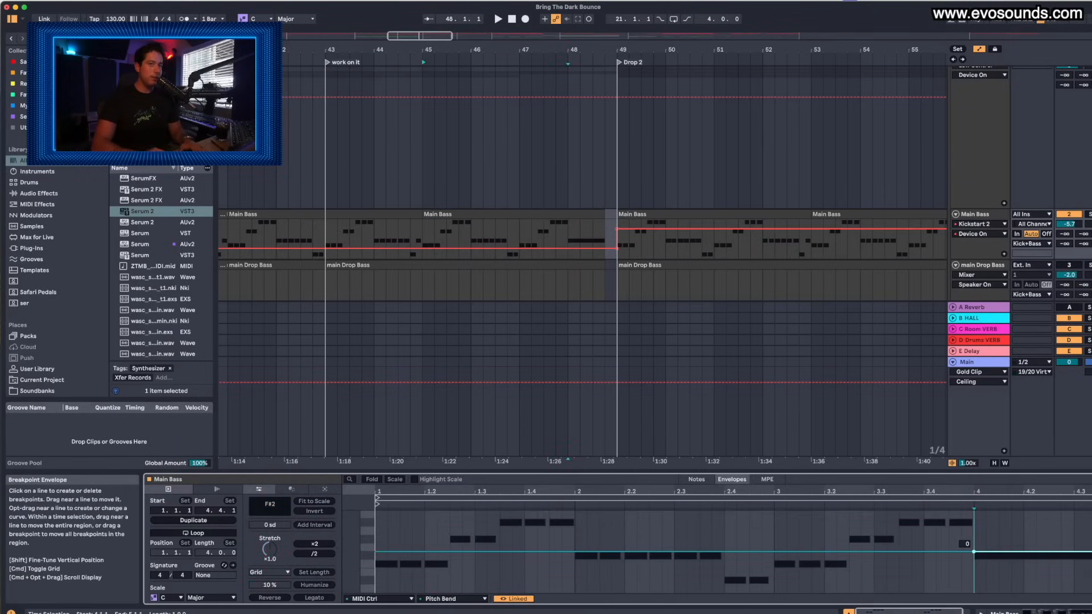
Ramp the pitch bend down to about -6506 at bar 5, return it to 0 at that point, and play the transition
left_click_drag(1087, 553, 1061, 587)
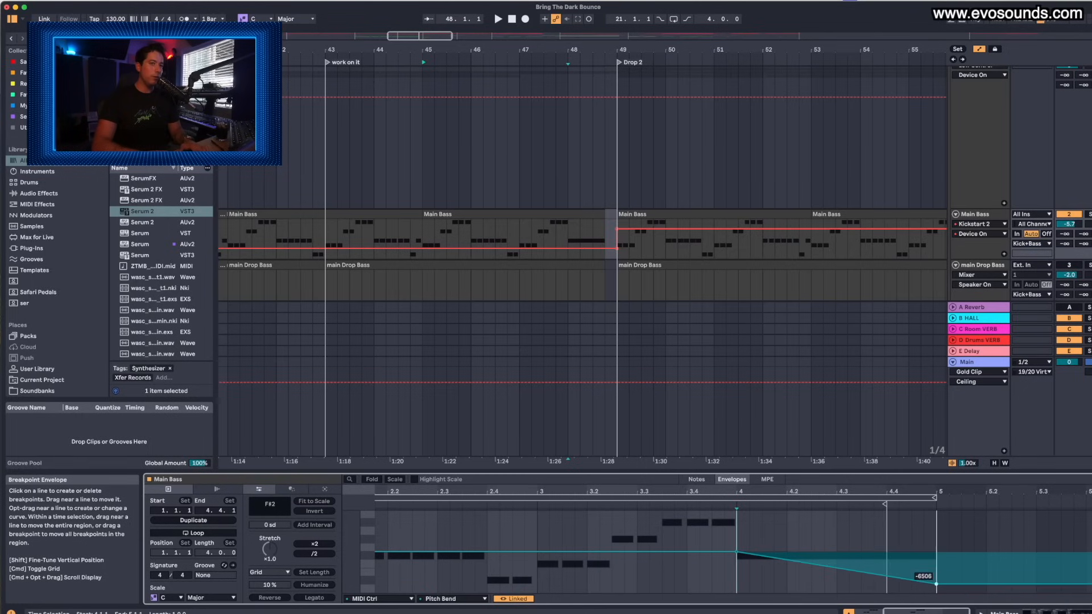
left_click_drag(937, 584, 938, 563)
key("space")
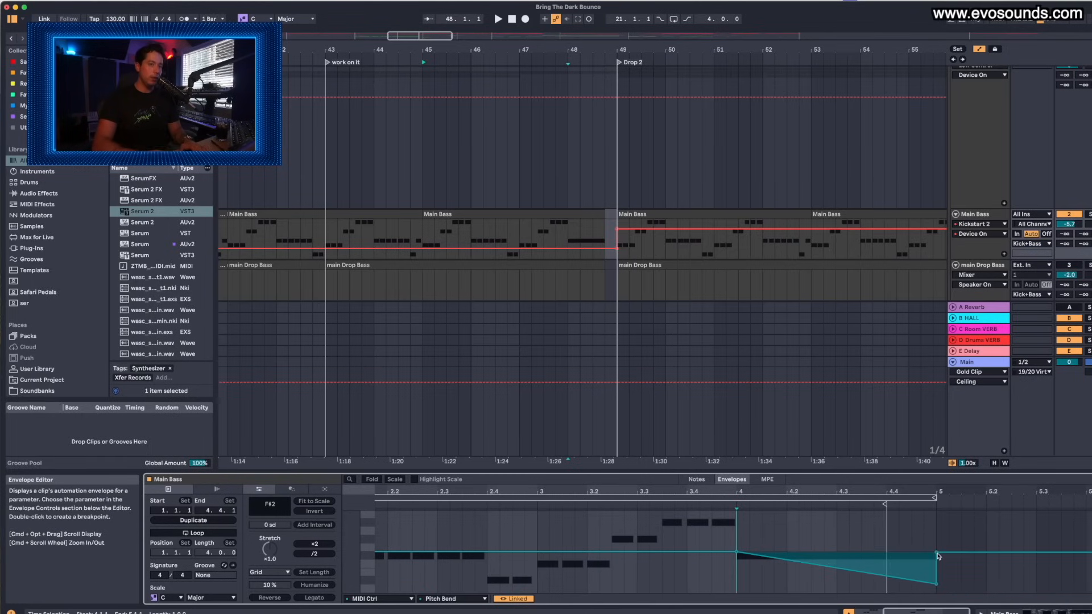
scroll(544, 241, "down", 3)
scroll(545, 241, "left", 2)
scroll(546, 243, "up", 2)
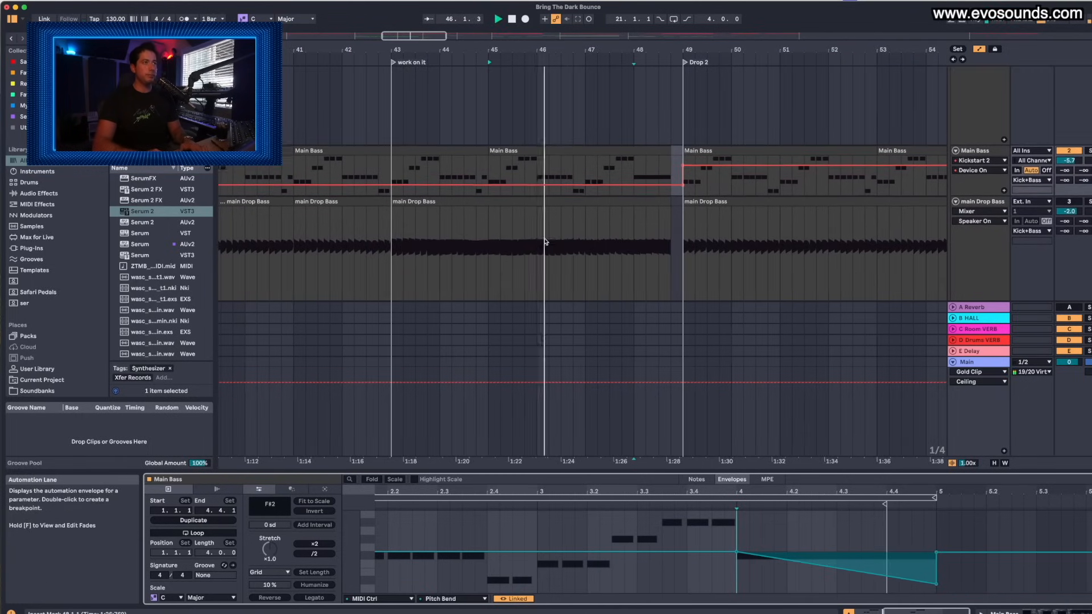
Open Serum 2 on the Main Bass track, widen its downward pitch bend range, audition the bend, and close the plug-in
key("shift+Tab")
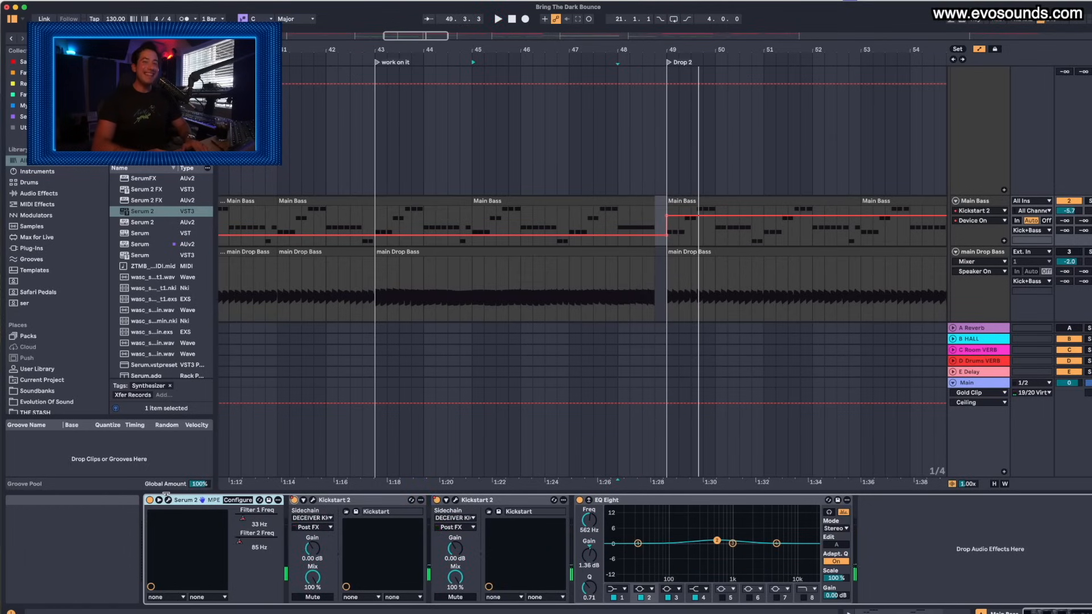
left_click(168, 501)
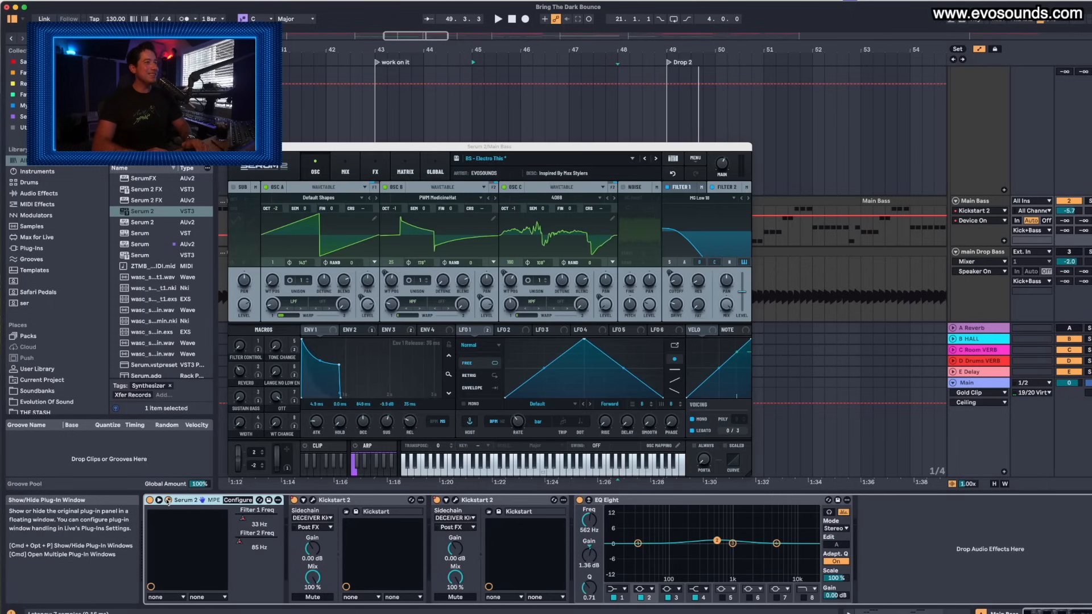
left_click_drag(254, 468, 252, 477)
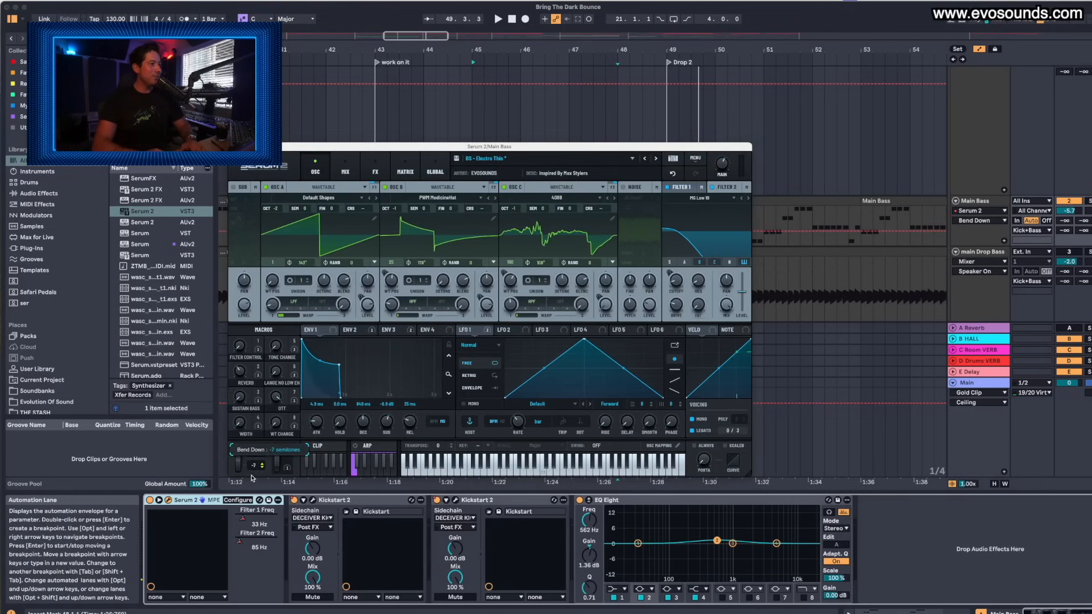
key("space")
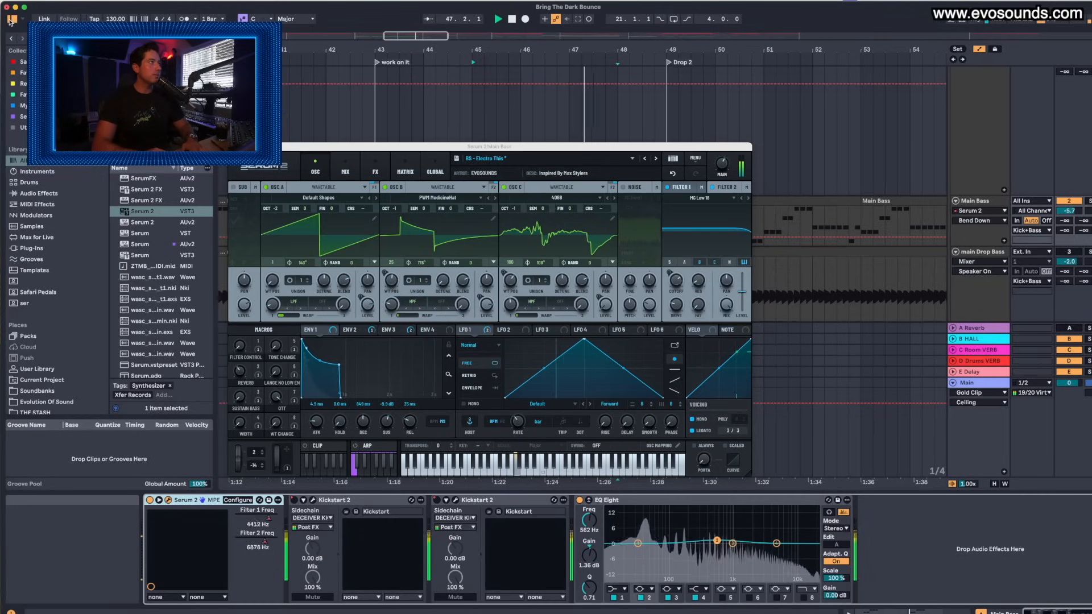
left_click(337, 154)
left_click(315, 171)
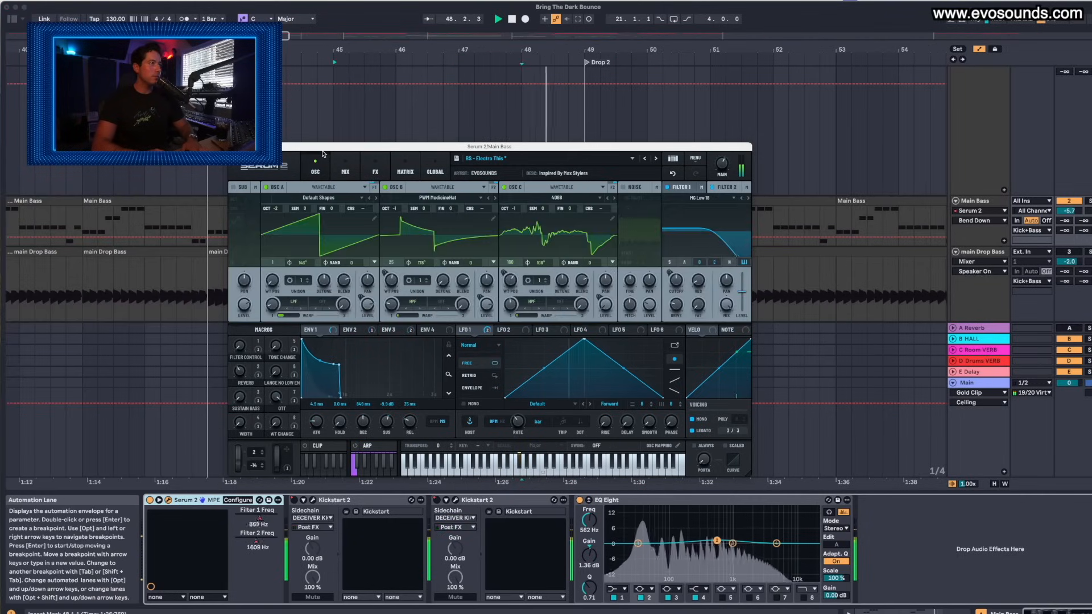
left_click_drag(231, 147, 408, 154)
left_click(407, 153)
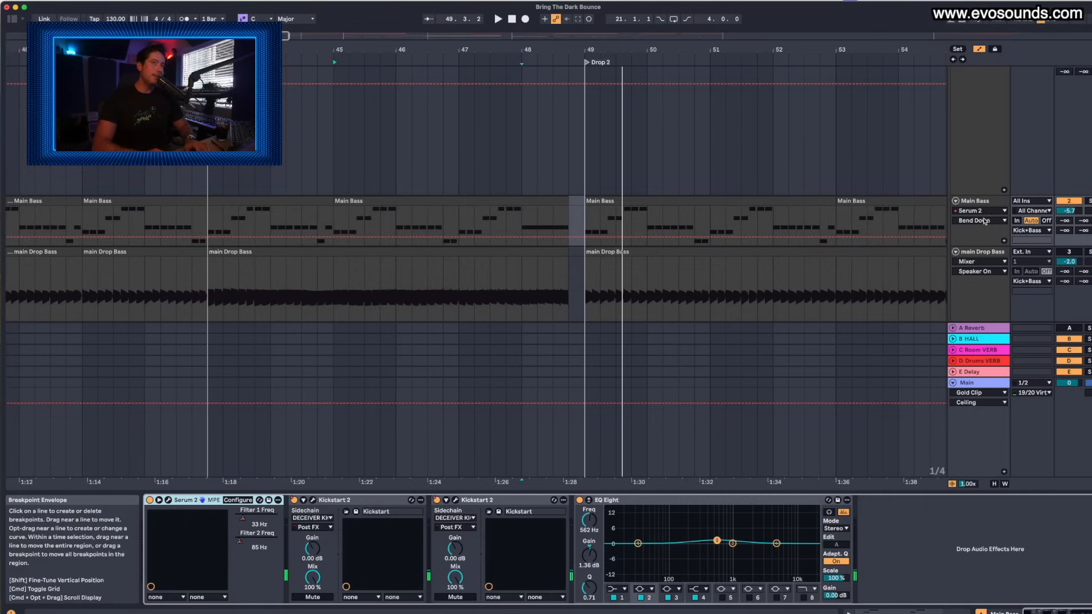
Load Bass Kleph's Easy Wash Out rack after Serum 2 and automate Wash Out! rising from bar 45, curving down to 0 at Drop 2
key("super+alt+b")
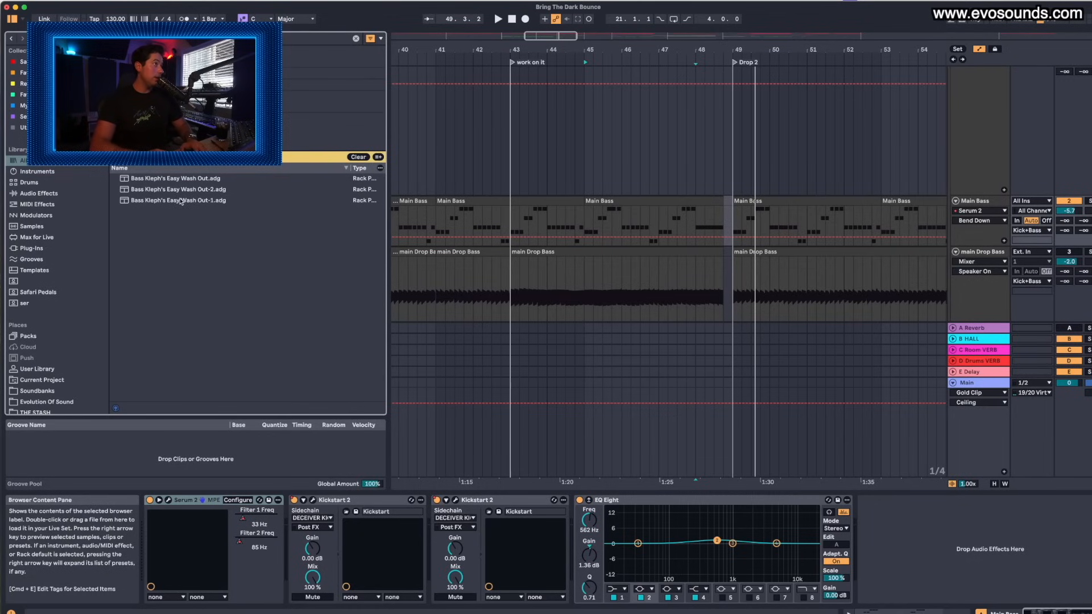
double_click(166, 178)
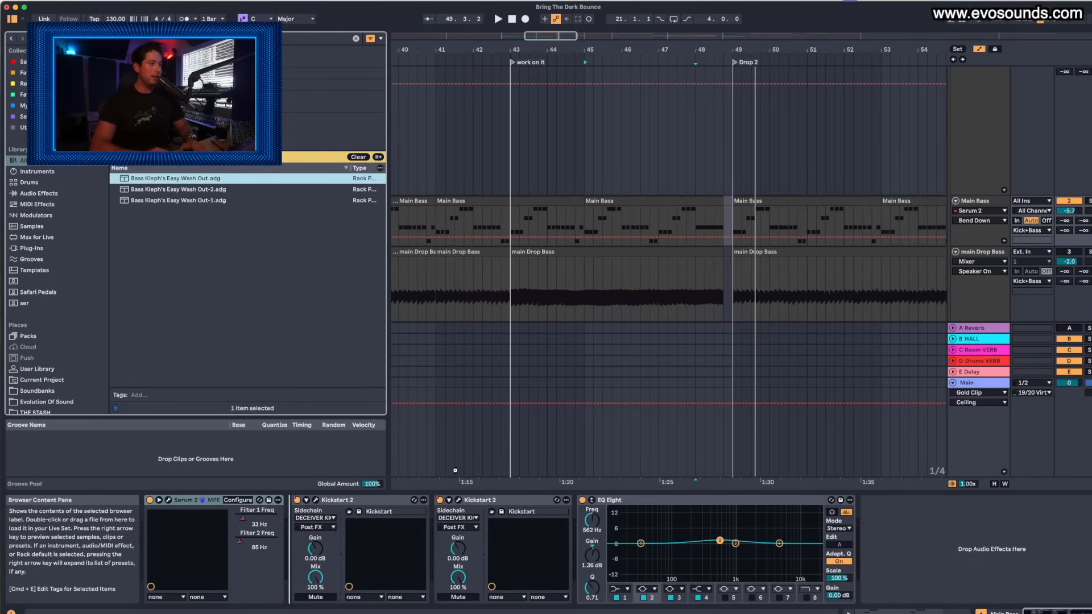
left_click(585, 242)
key("space")
mouse_move(723, 244)
left_mouse_down()
mouse_move(724, 215)
mouse_move(735, 246)
left_mouse_up()
right_click(734, 232)
key("Escape")
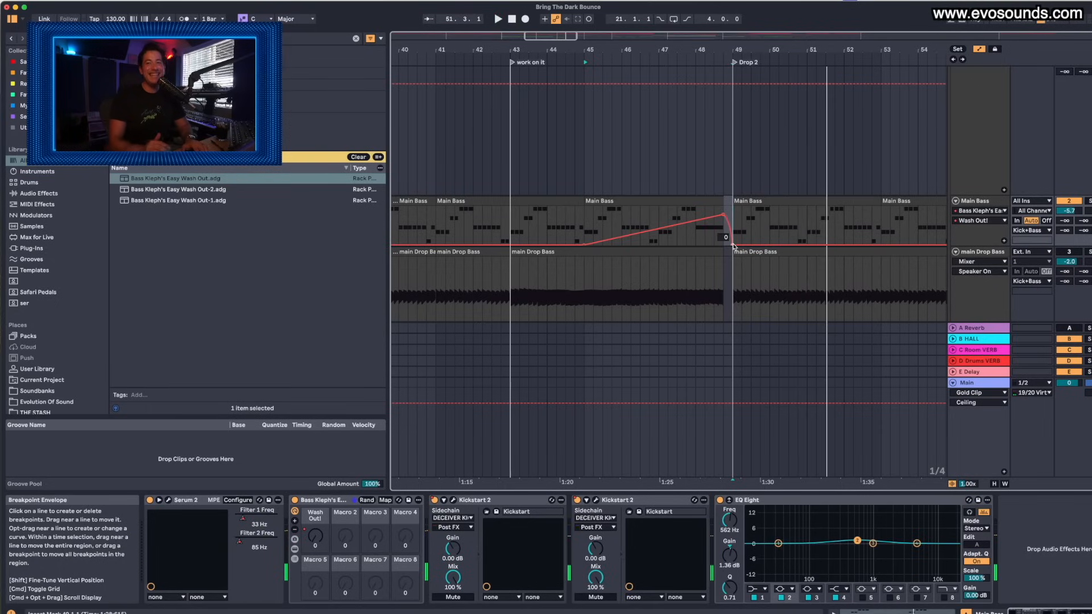
Deactivate Main Bass, enable the main Drop Bass audio track, set its track volume to 0 dB, and audition it into Drop 2
key("super+z")
key("super+z")
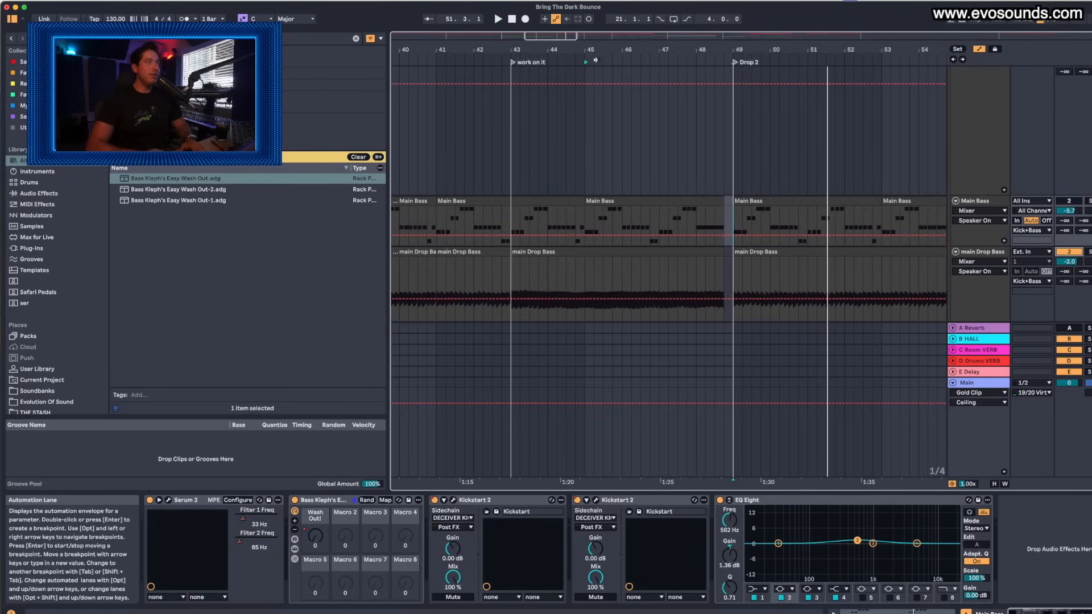
left_click(626, 279)
scroll(794, 240, "down", 3)
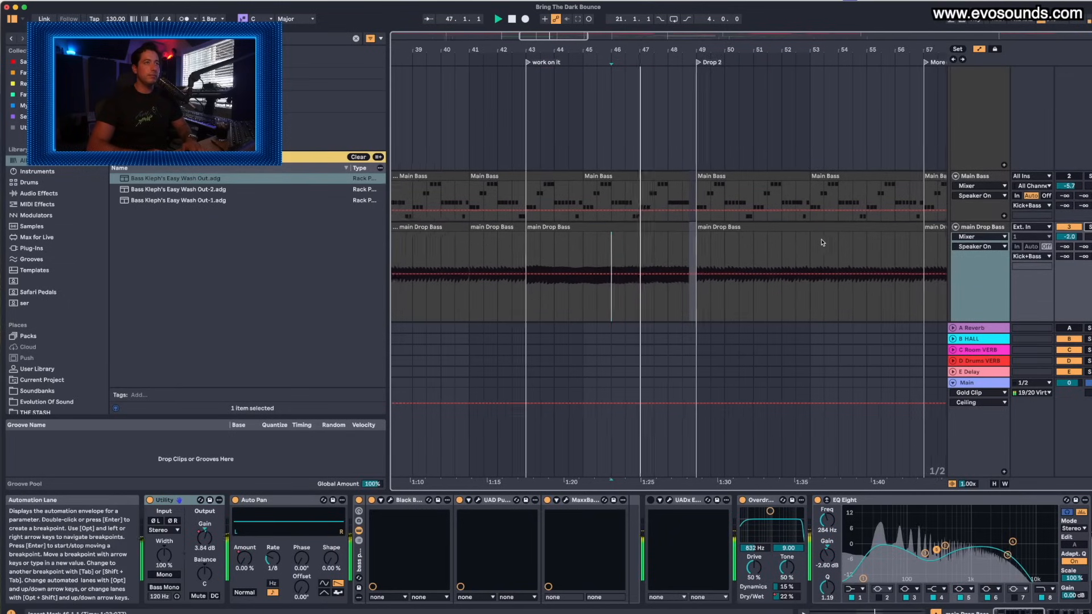
left_click_drag(1070, 213, 1071, 217)
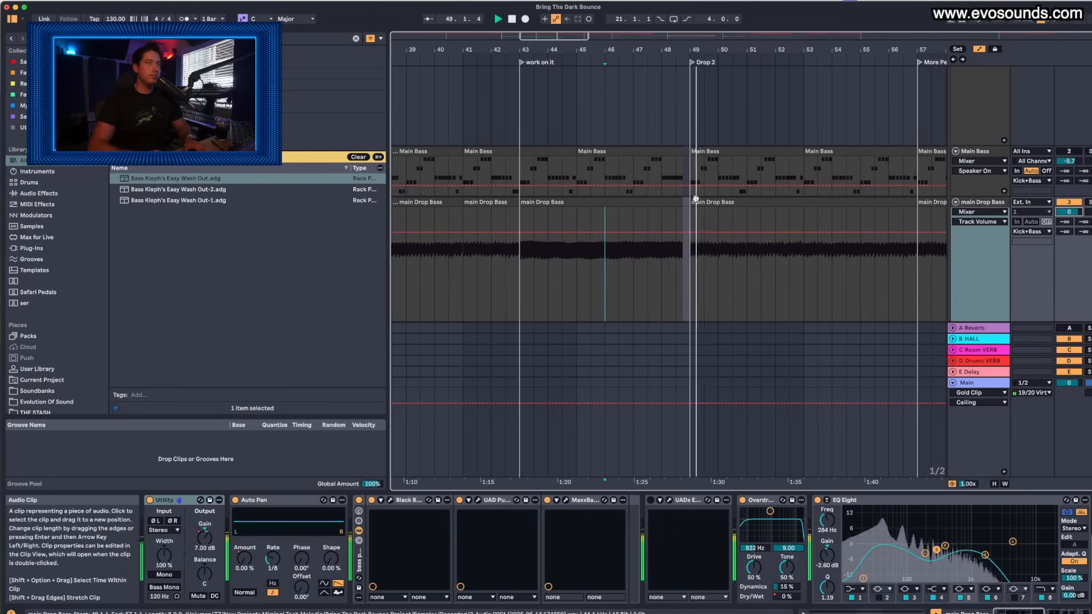
scroll(697, 201, "down", 3)
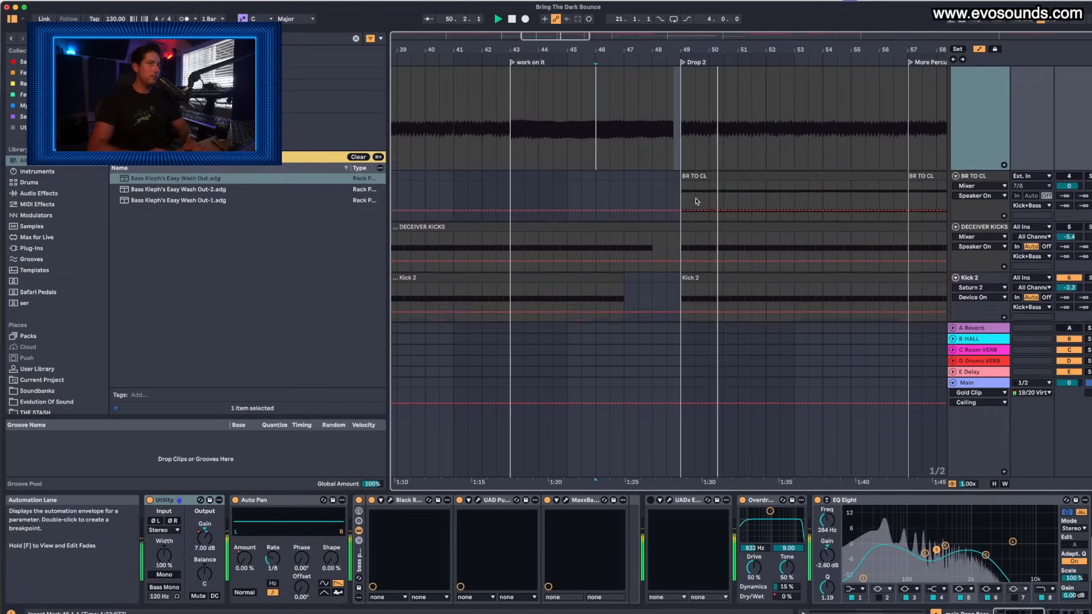
scroll(697, 200, "up", 3)
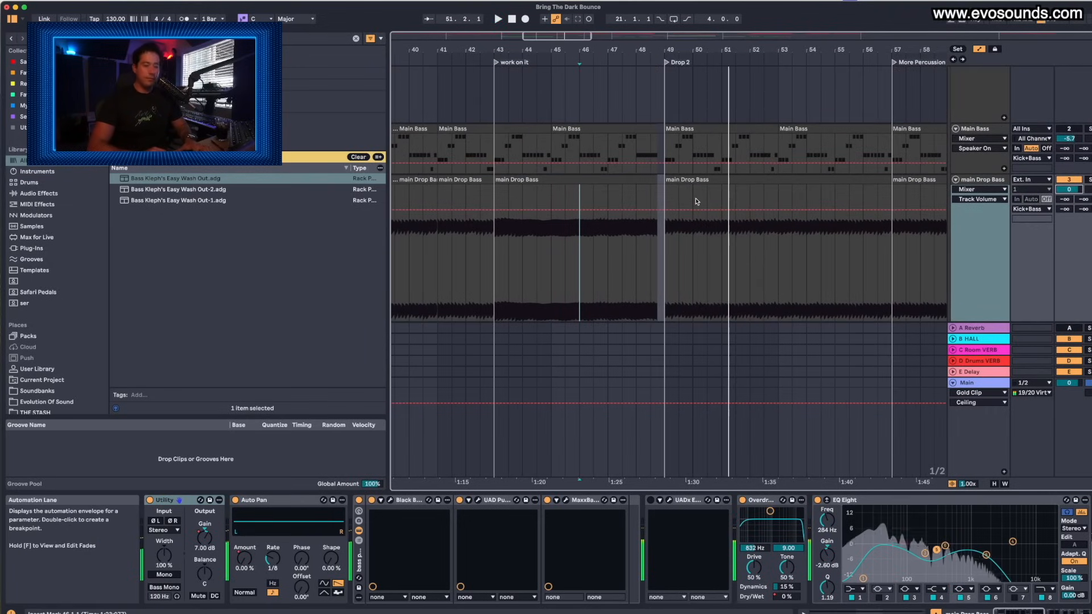
Add oscillator B's wavetable position to Serum 2's configured parameters on Main Bass and show its automation lane
left_click(580, 150)
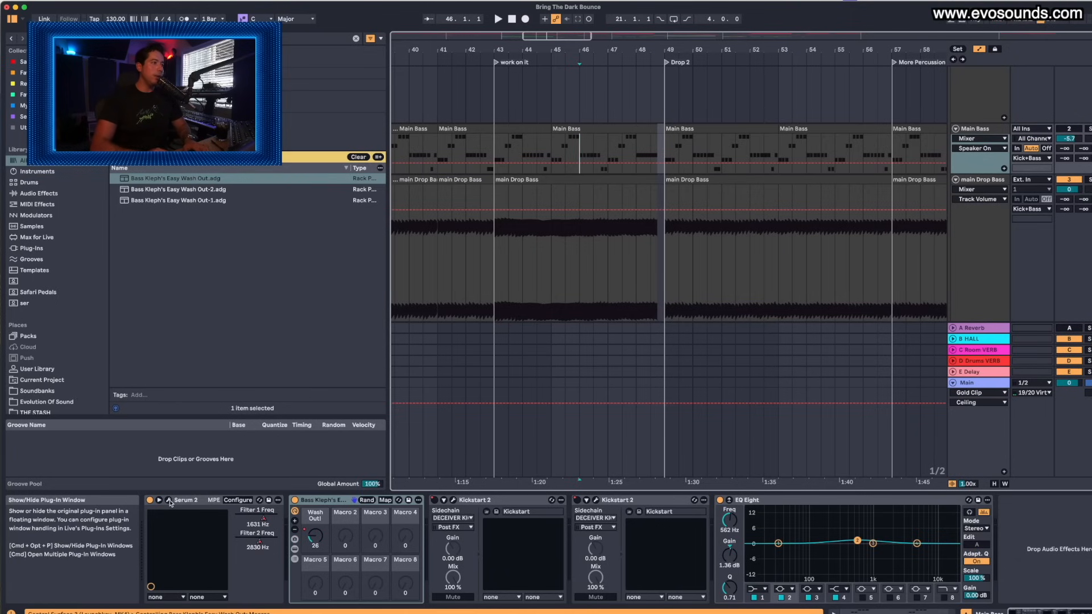
left_click(169, 500)
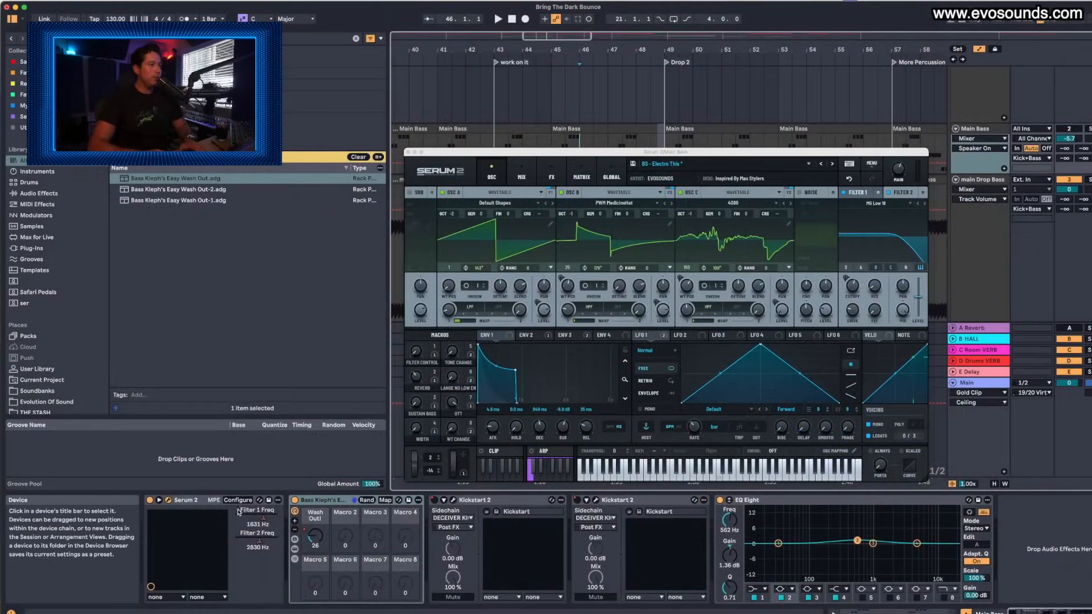
left_click(237, 500)
left_click(567, 287)
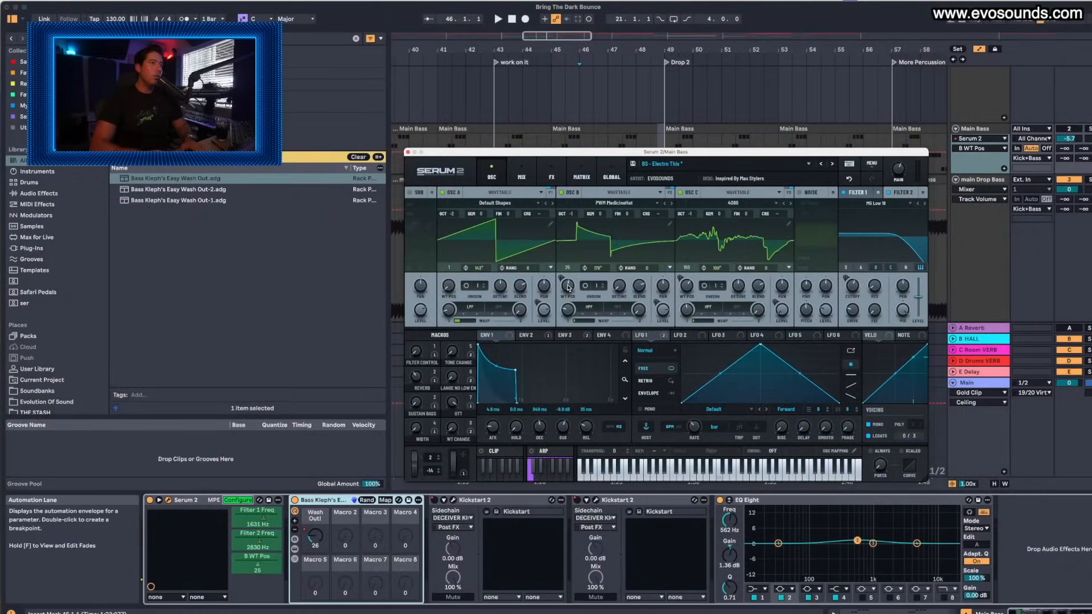
left_click(238, 501)
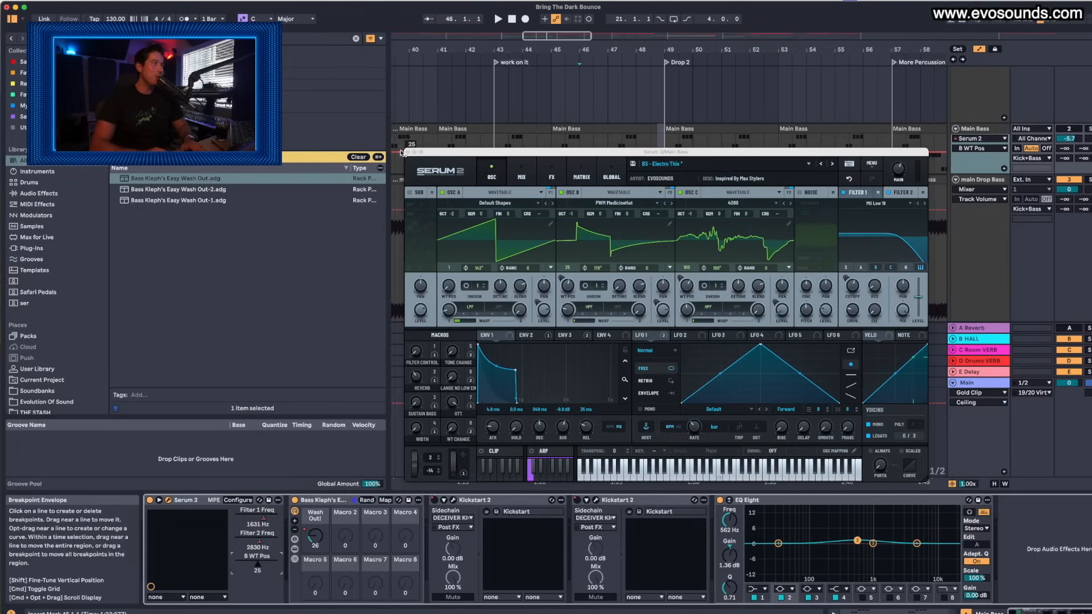
left_click(408, 153)
Keep the Friends are Insane set open by cancelling the save prompt, and play the arp clip
left_click(623, 344)
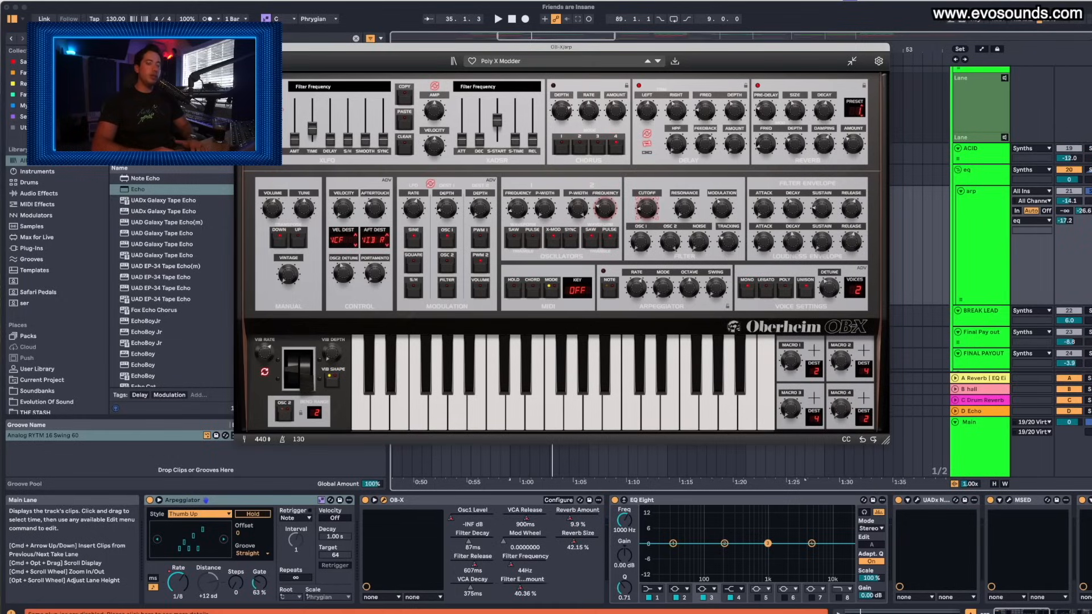
key("super+q")
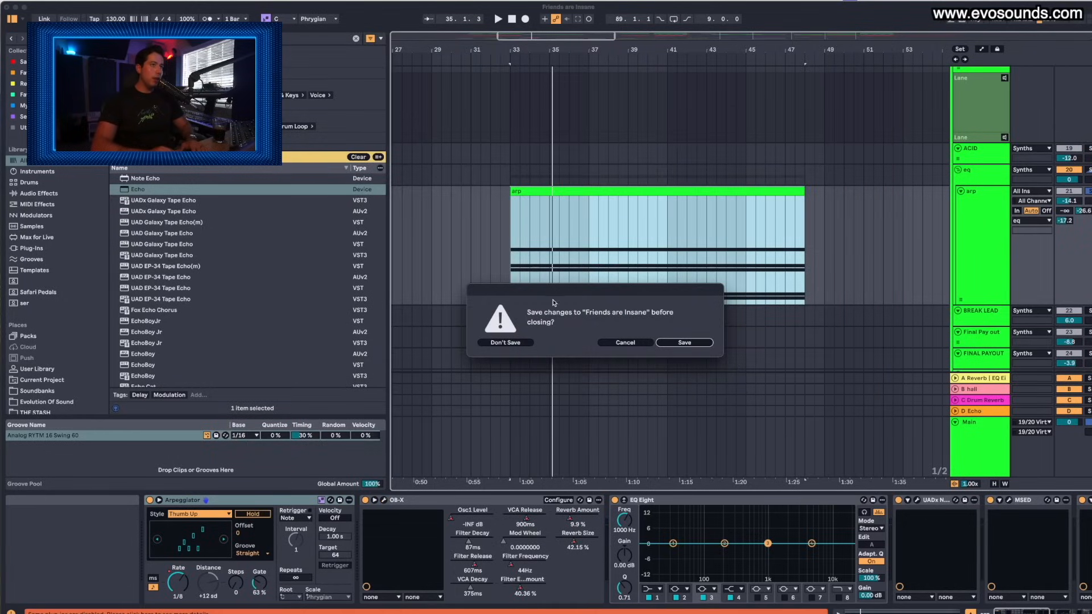
left_click(617, 343)
key("space")
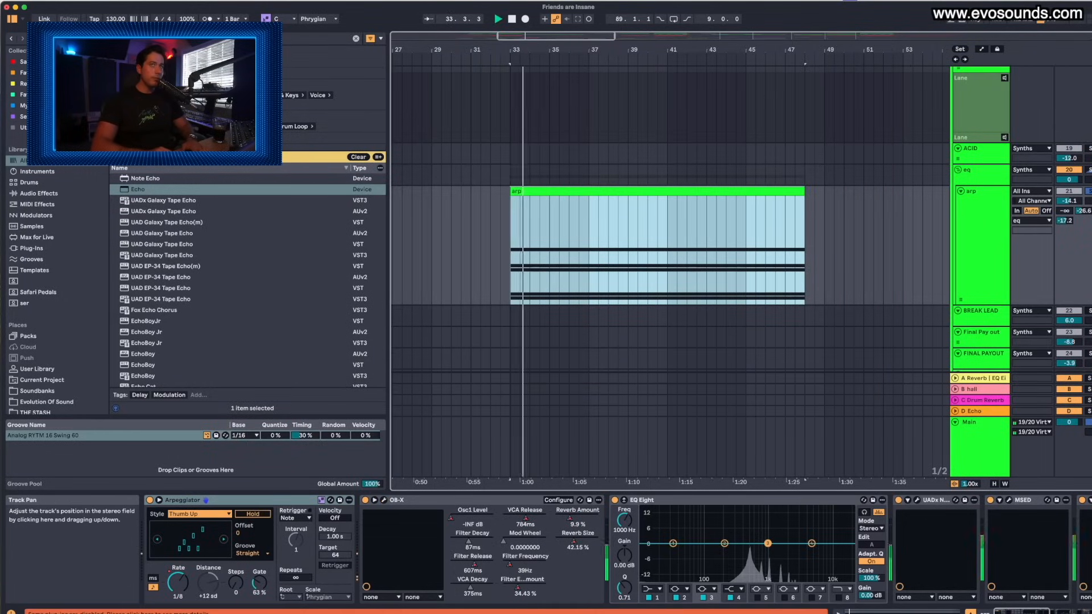
left_click(670, 62)
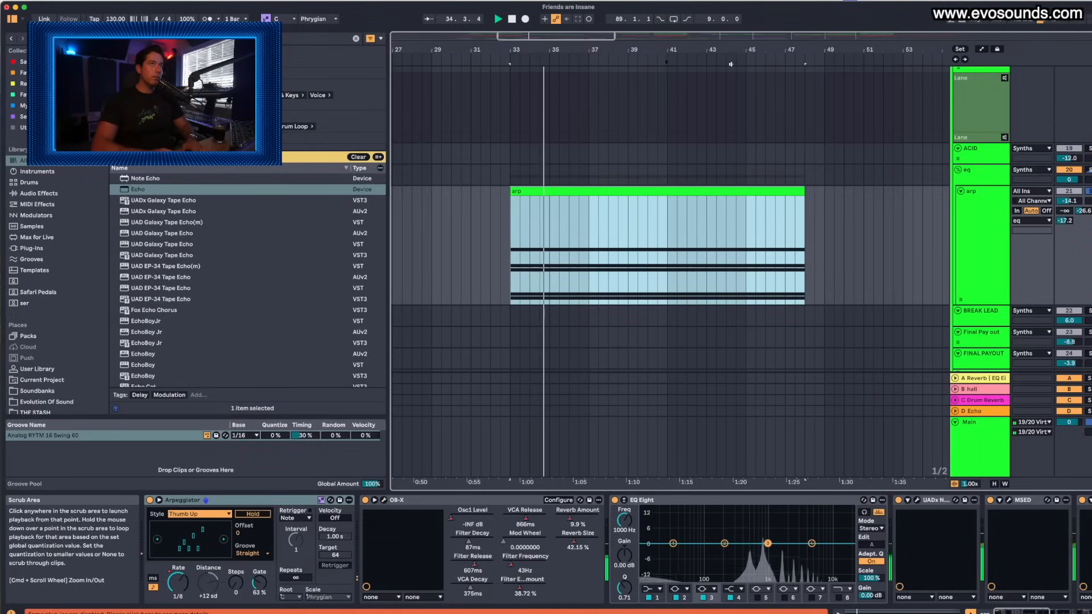
Show automation and examine the arp track's OB-X Filter Frequency and Reverb Size envelopes during playback
key("a")
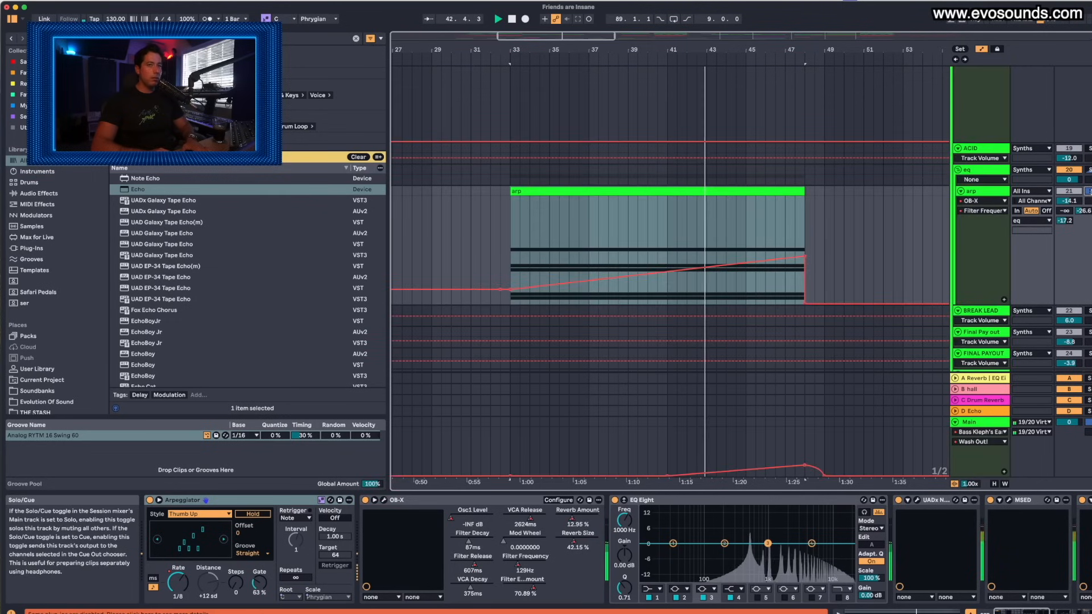
scroll(690, 262, "right", 10)
scroll(690, 262, "down", 2)
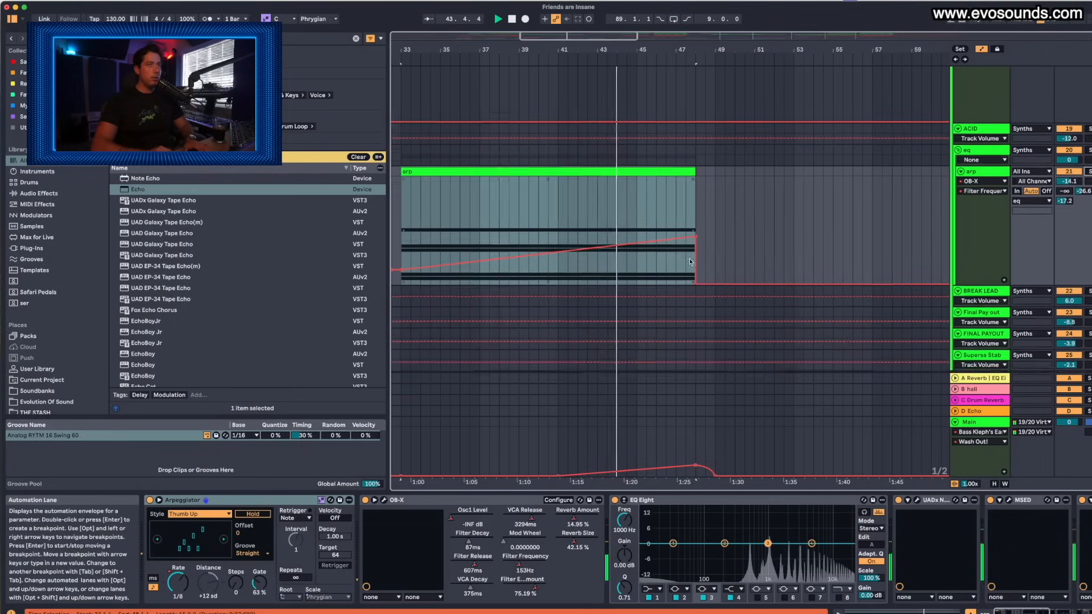
scroll(691, 262, "down", 3)
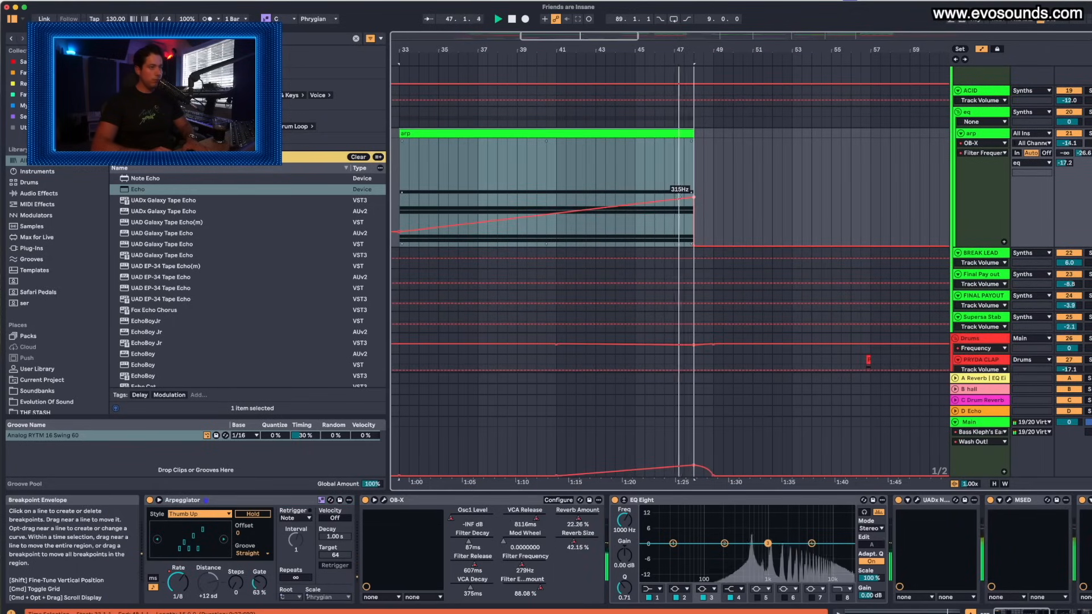
left_click(578, 533)
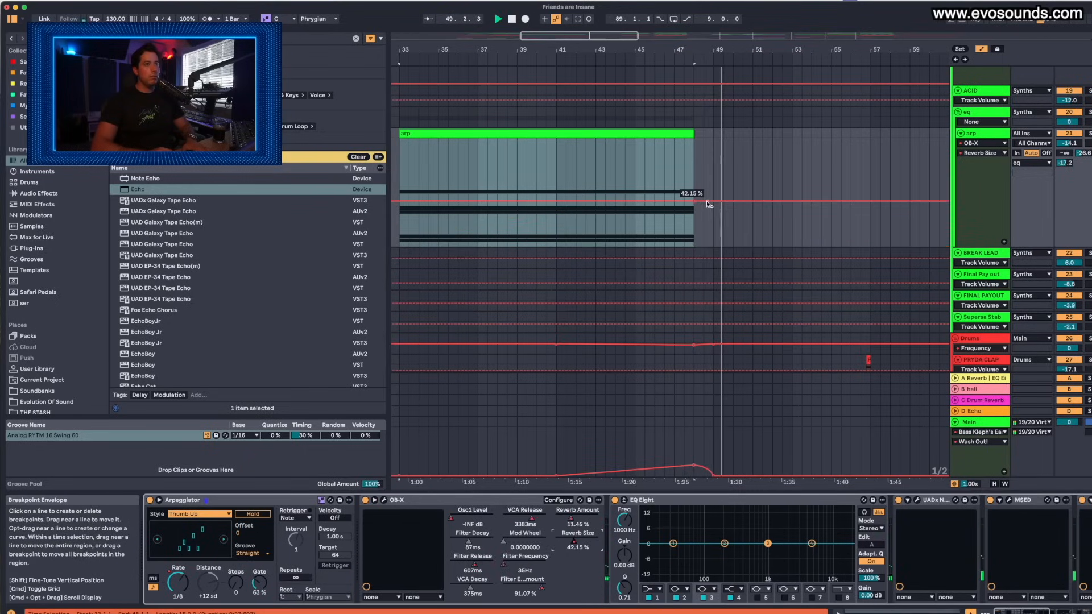
key("a")
Play the Bring The Dark Bounce set from bar 16 into the 1st Drop, following its drum tracks
left_click(614, 203)
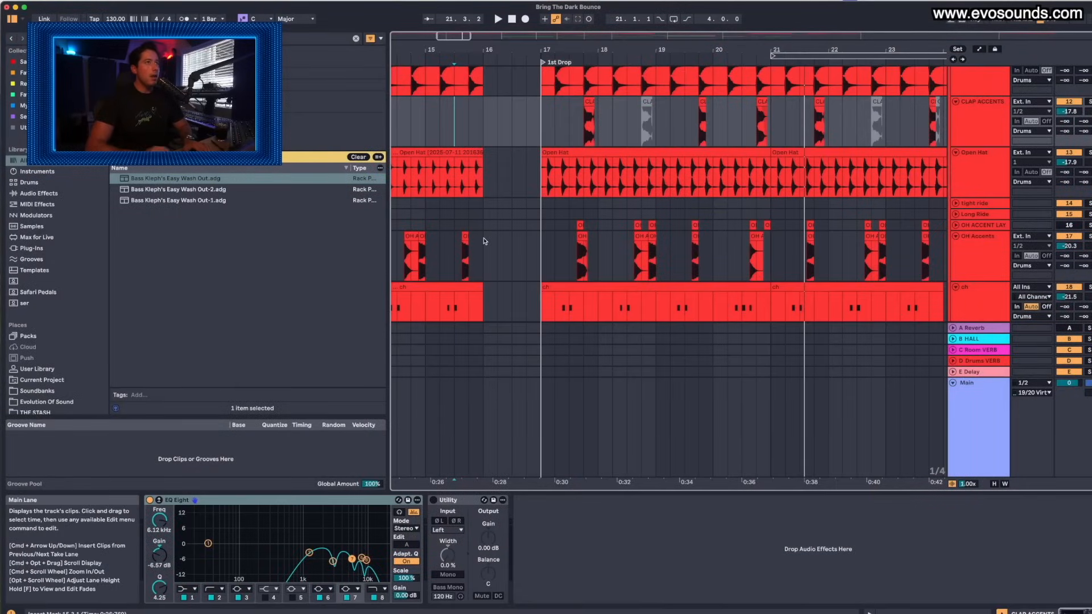
scroll(485, 241, "down", 3, "alt")
left_click(484, 108)
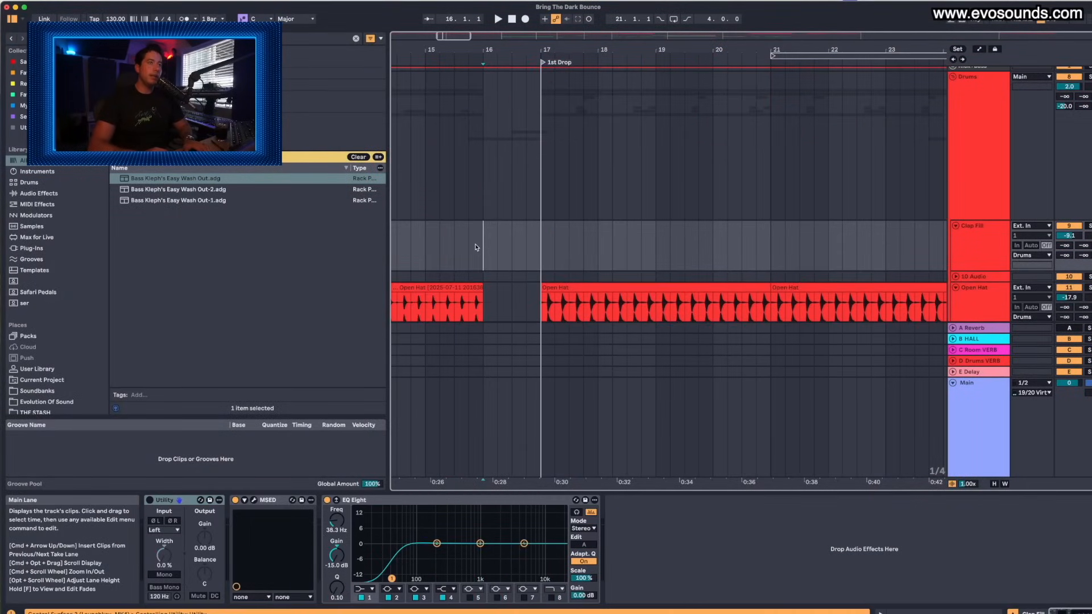
scroll(481, 144, "down", 2)
key("space")
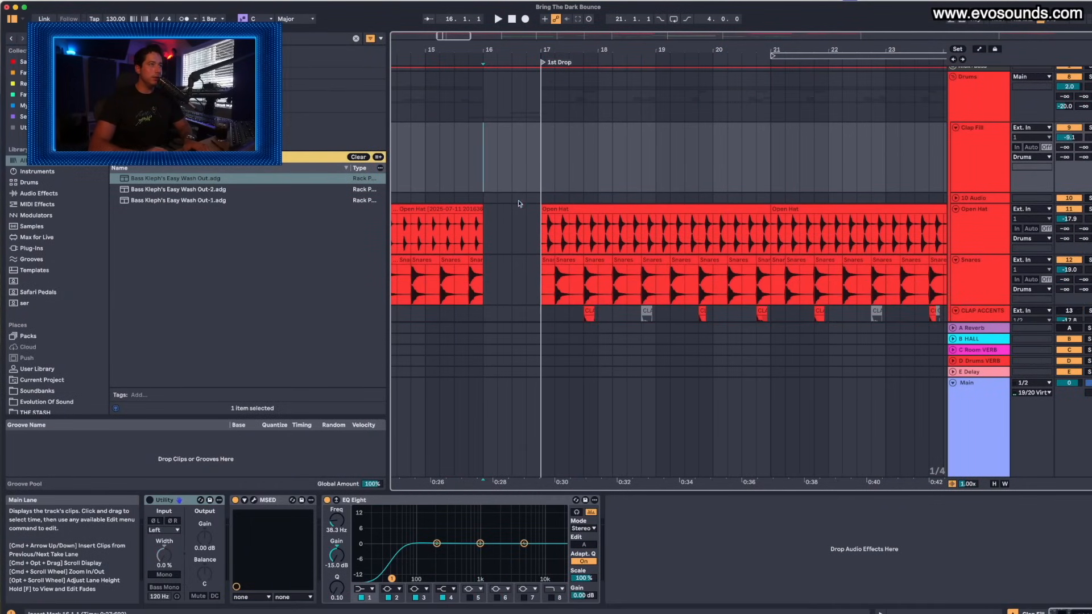
scroll(501, 170, "down", 5)
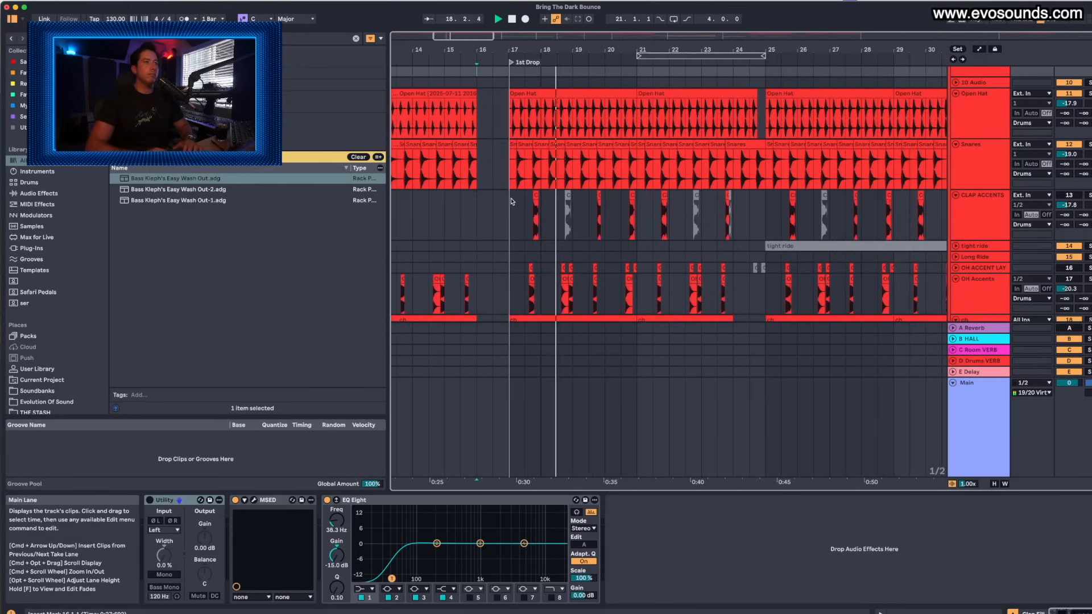
scroll(511, 202, "down", 3, "super")
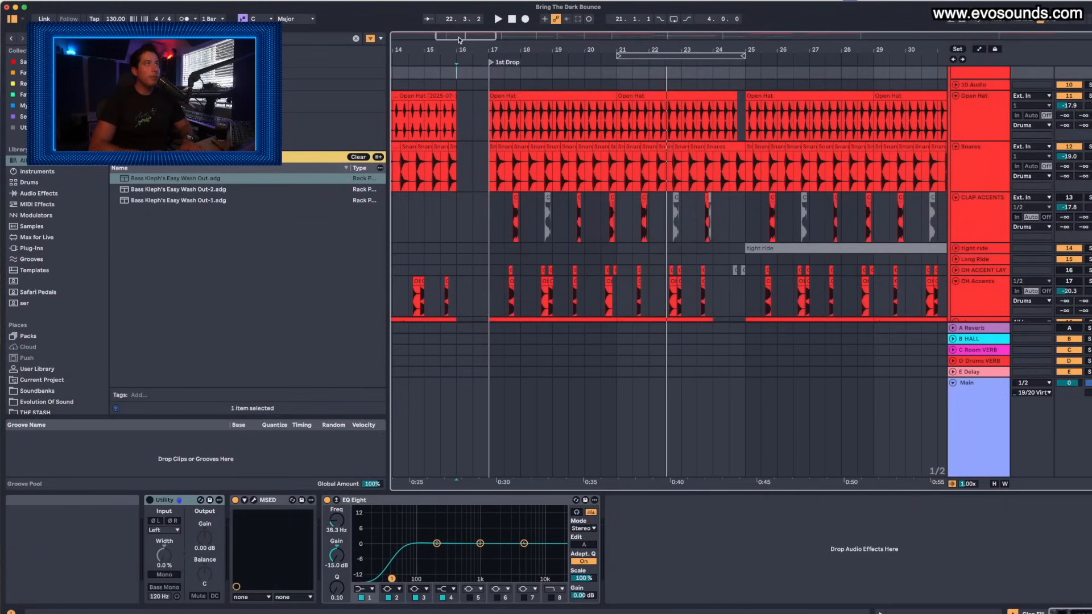
Solo CLAP ACCENTS, audition it into the 1st Drop, and select its first clip after the drop
left_click_drag(610, 49, 1037, 118)
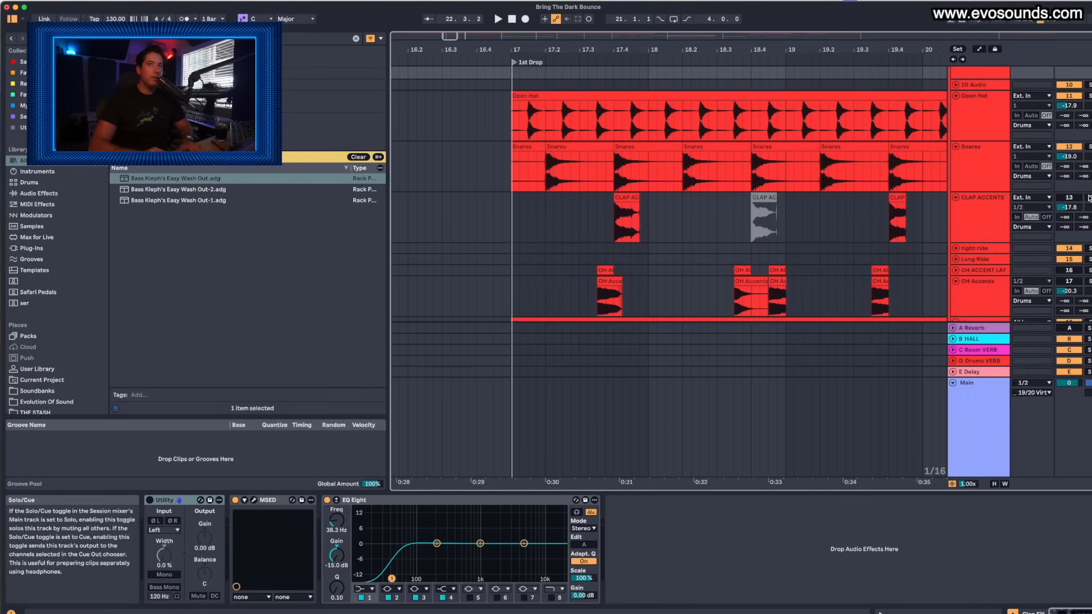
left_click(1089, 197)
key("space")
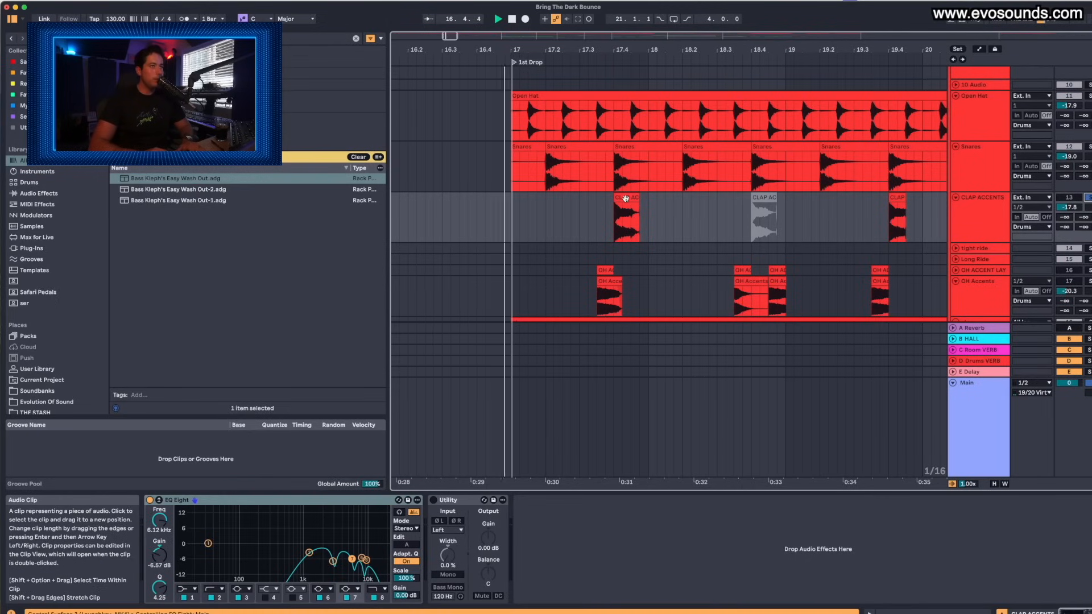
left_click(625, 199)
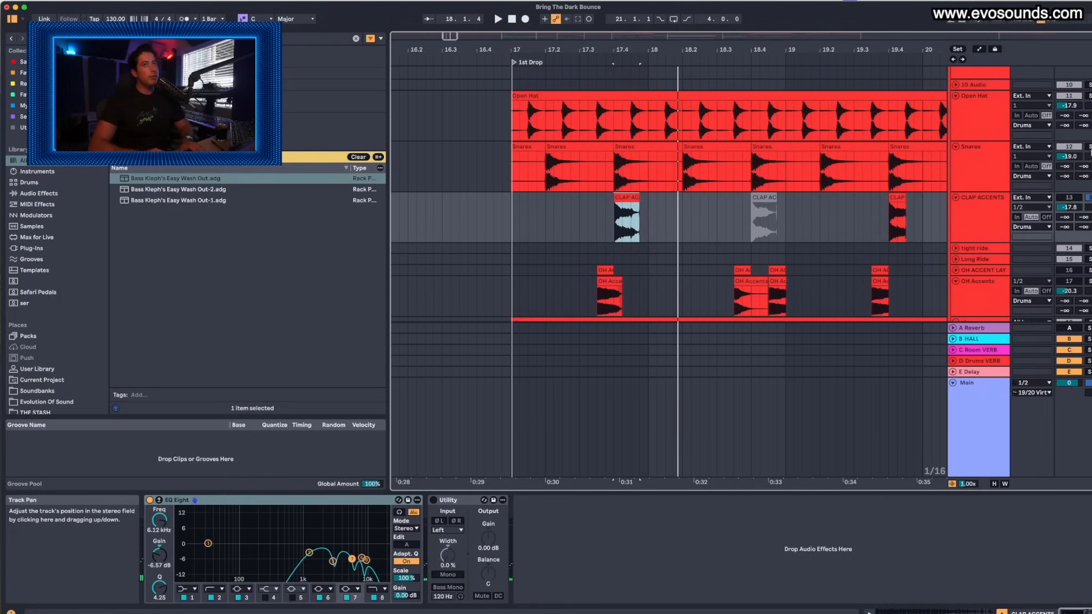
Solo Snares alongside CLAP ACCENTS, and play the full drum arrangement from just before the 1st Drop
left_click(1088, 147)
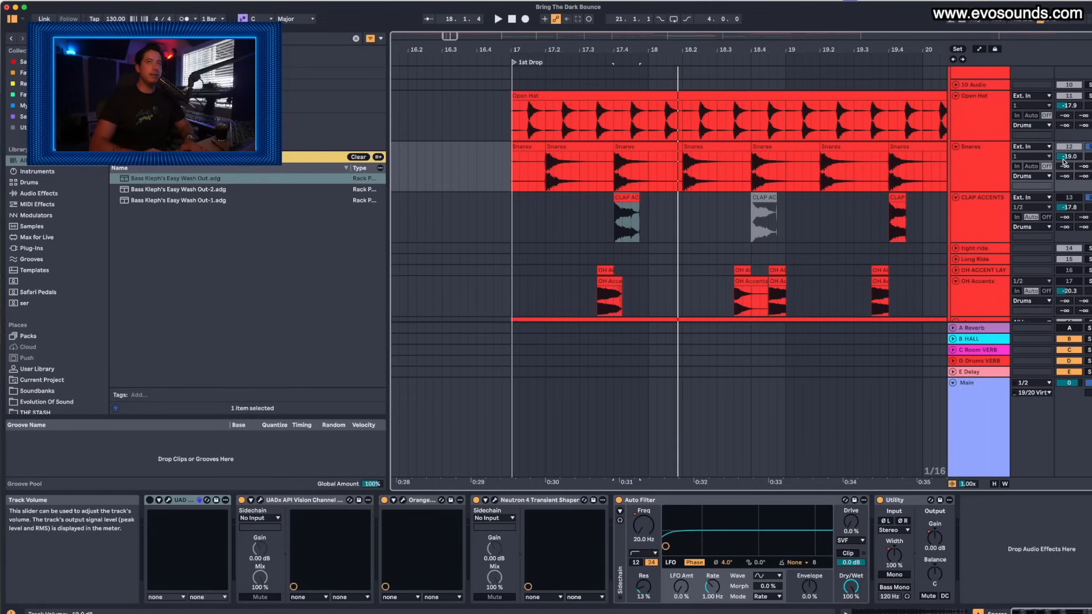
left_click(443, 163)
key("space")
scroll(442, 163, "down", 3)
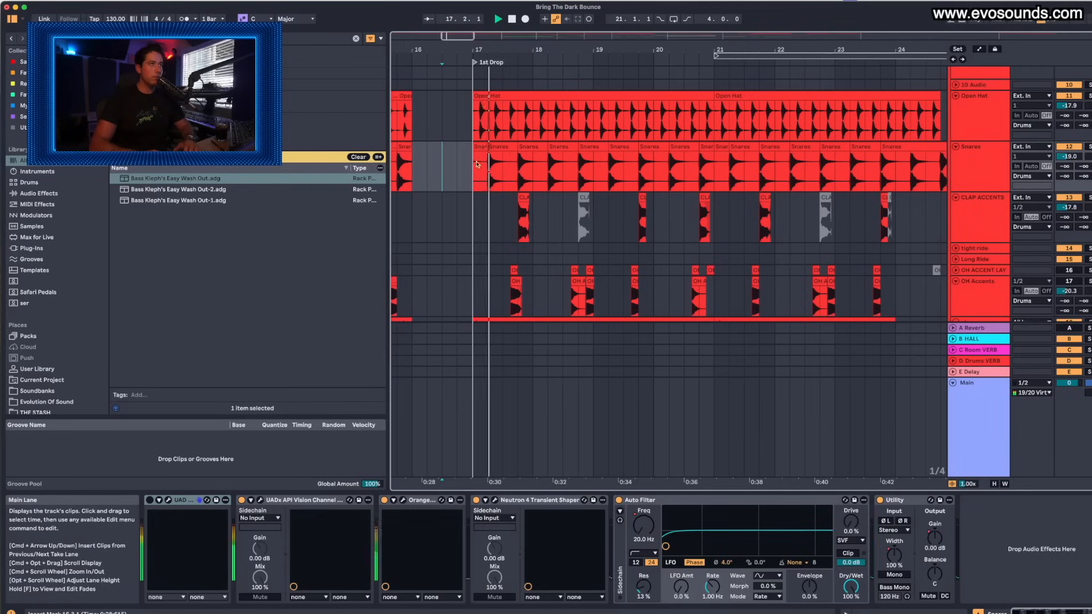
scroll(560, 186, "left", 2)
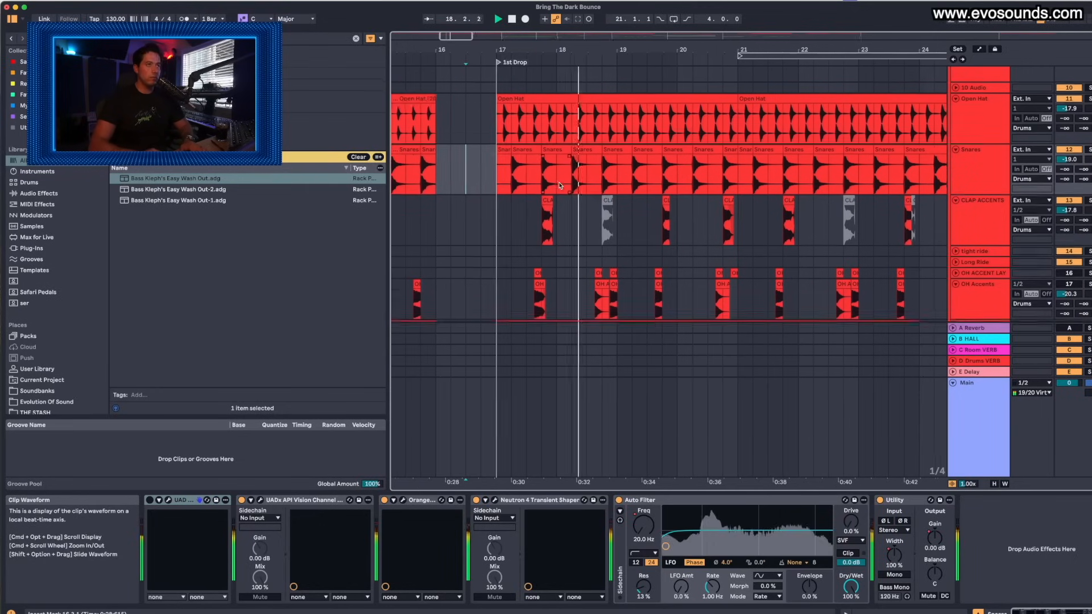
scroll(560, 185, "right", 2)
scroll(560, 185, "down", 1)
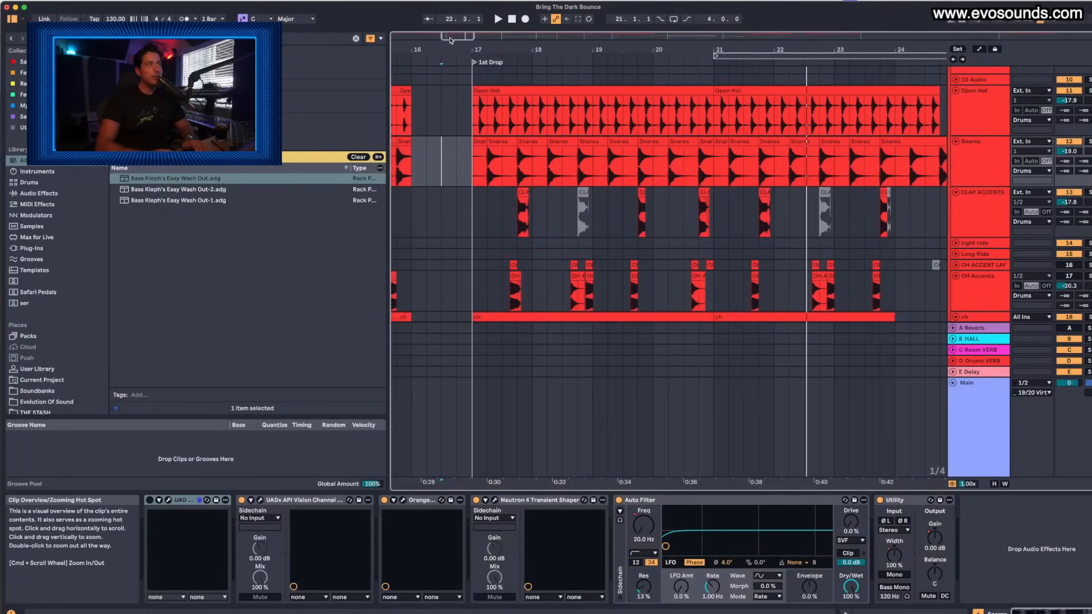
Select the first OH Accents clip after the 1st Drop and audition that track in solo
left_click_drag(449, 39, 524, 195)
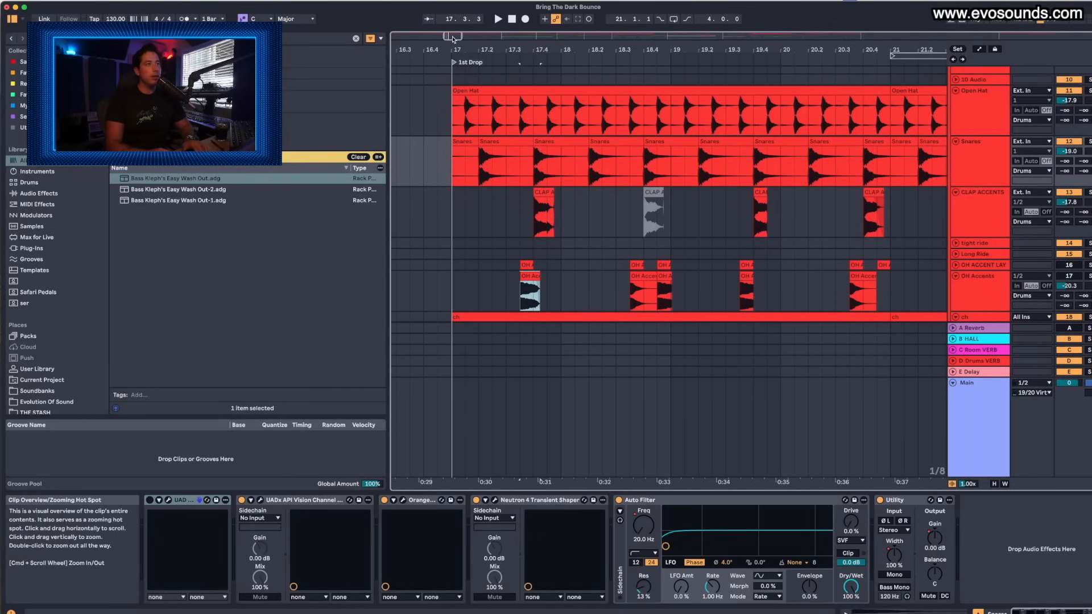
scroll(495, 171, "left", 1)
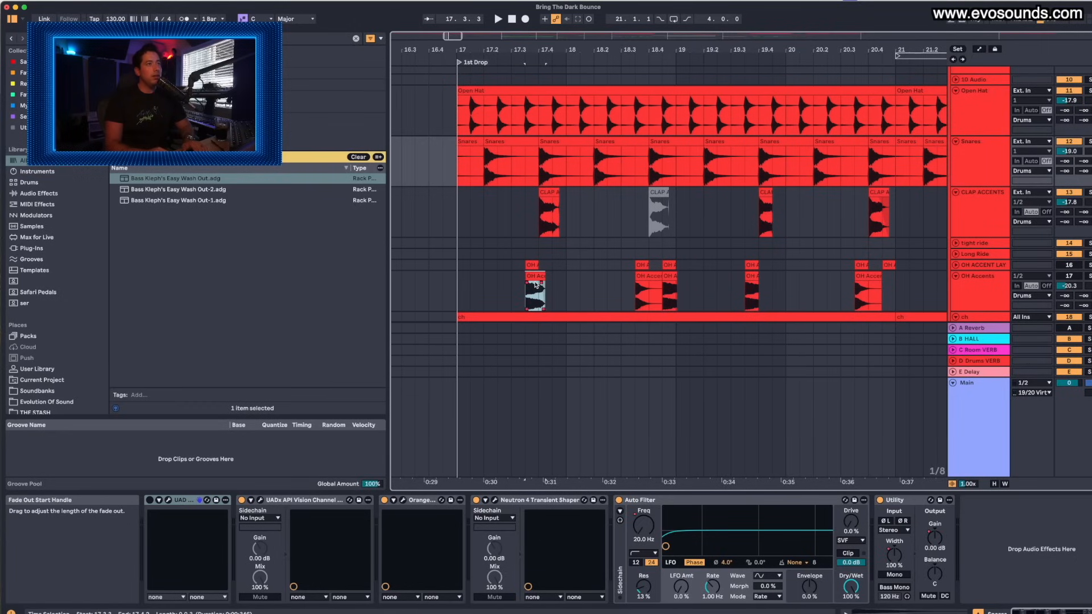
scroll(535, 284, "left", 5)
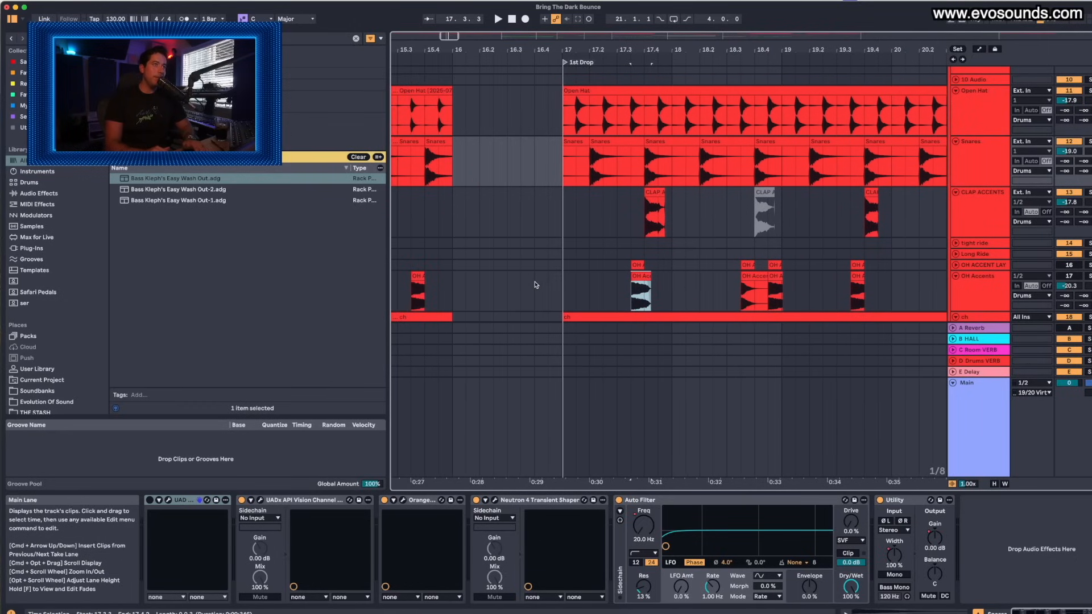
scroll(536, 284, "right", 1)
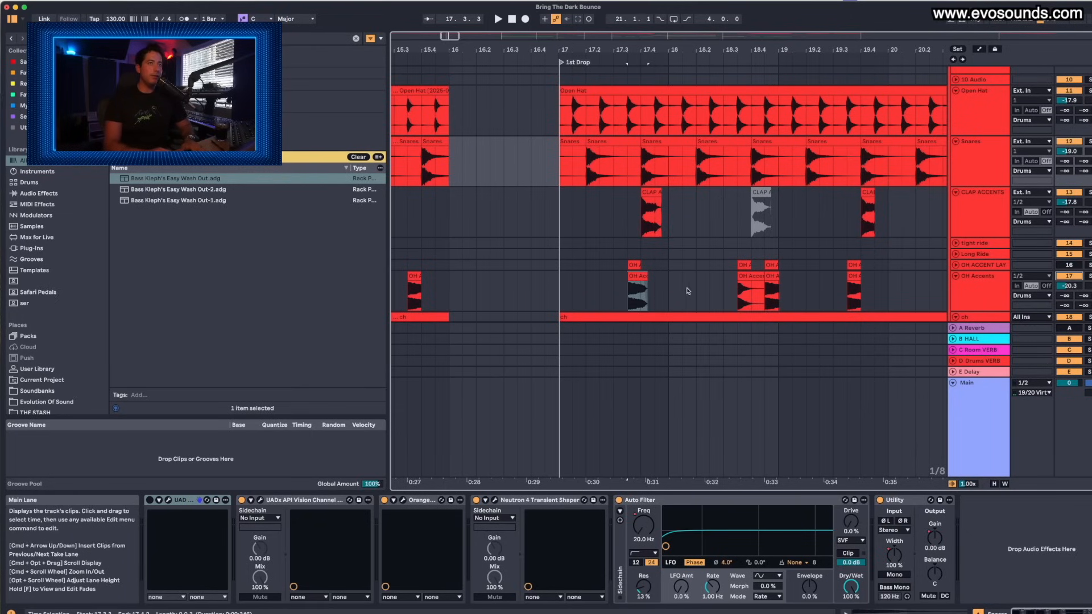
left_click(561, 295)
key("space")
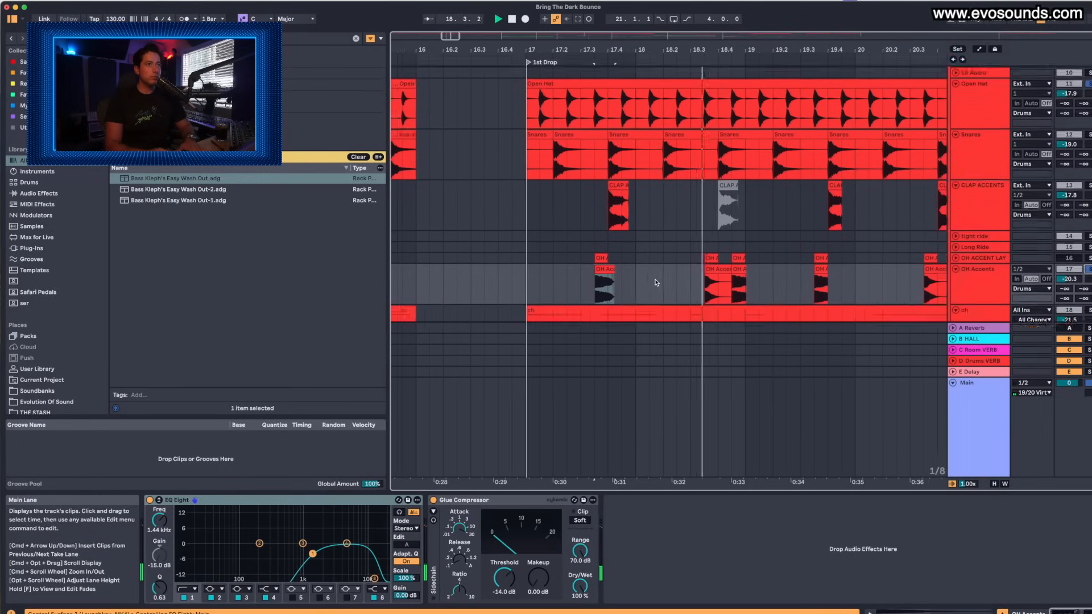
scroll(656, 279, "down", 5)
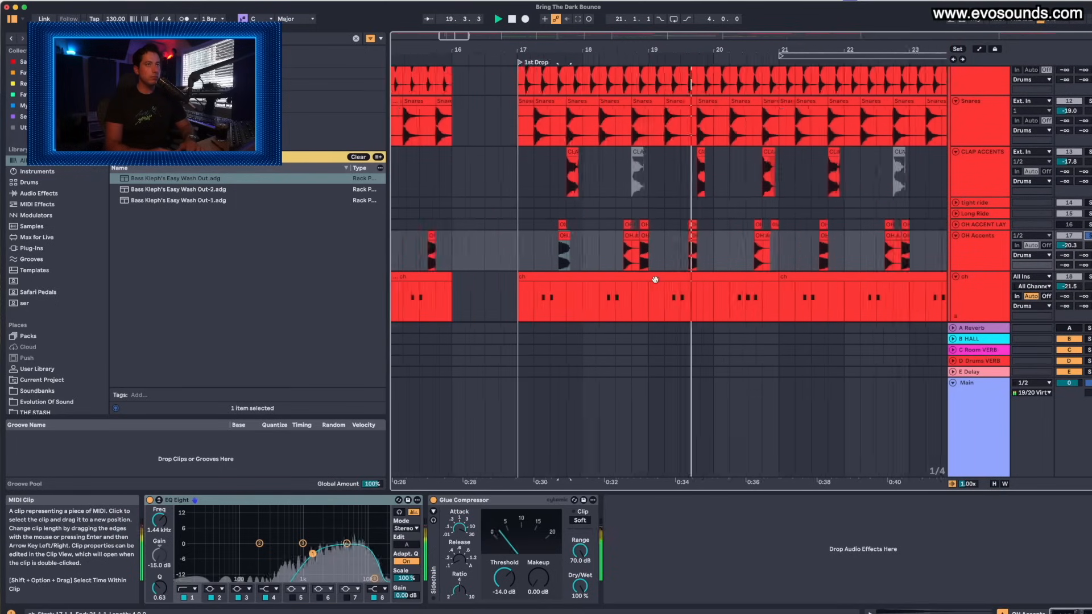
scroll(655, 280, "up", 1)
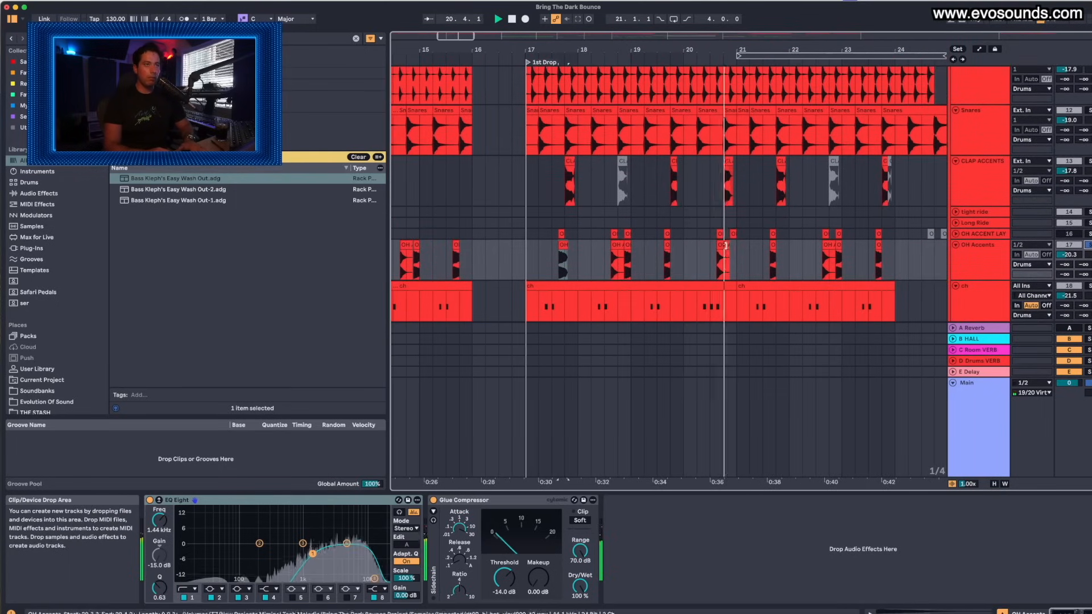
scroll(769, 250, "right", 2)
scroll(769, 250, "right", 2)
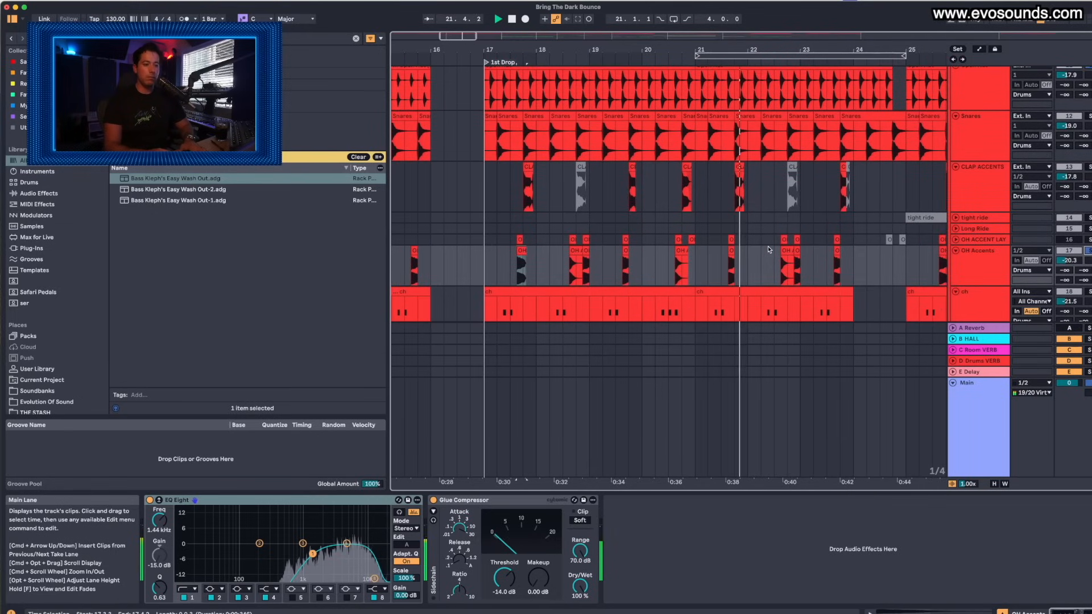
Play the full mix from just before the 1st Drop past bar 25, where the tight ride clip starts
left_click(784, 220)
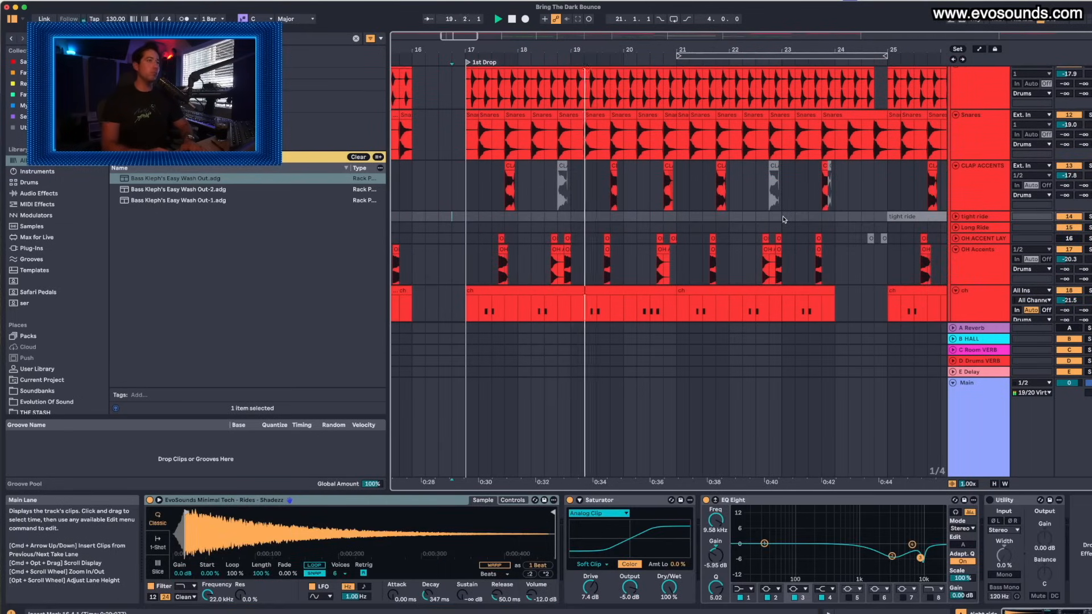
scroll(783, 220, "down", 1)
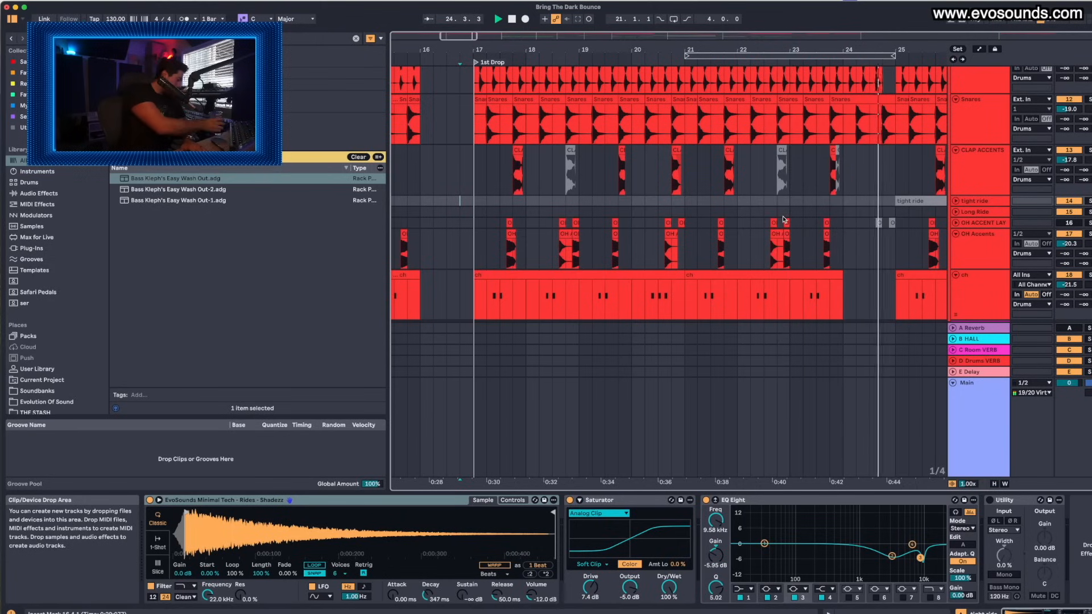
scroll(740, 221, "down", 5)
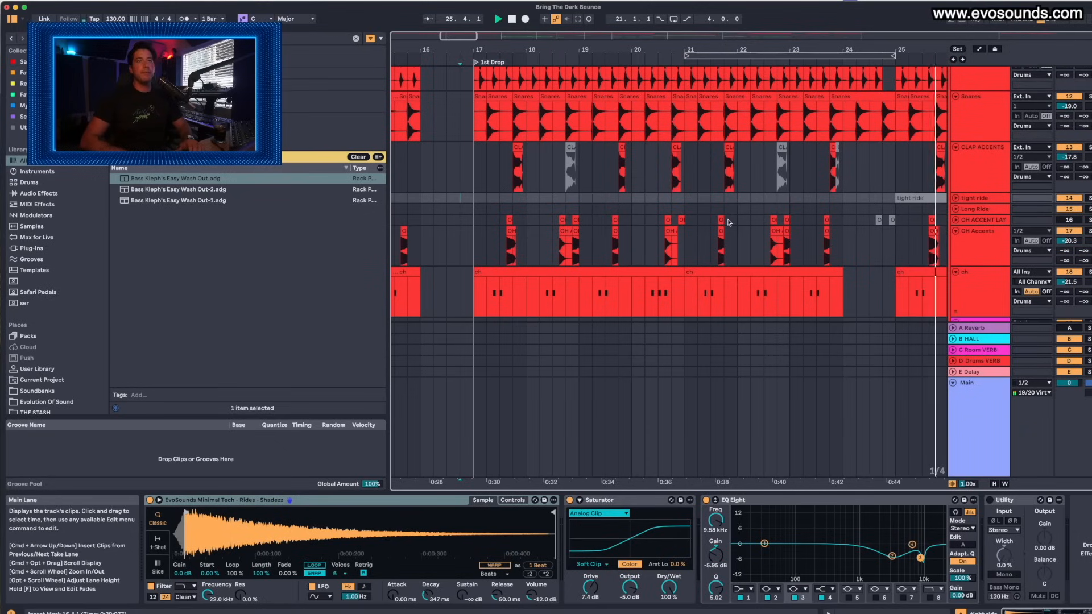
scroll(730, 223, "up", 4)
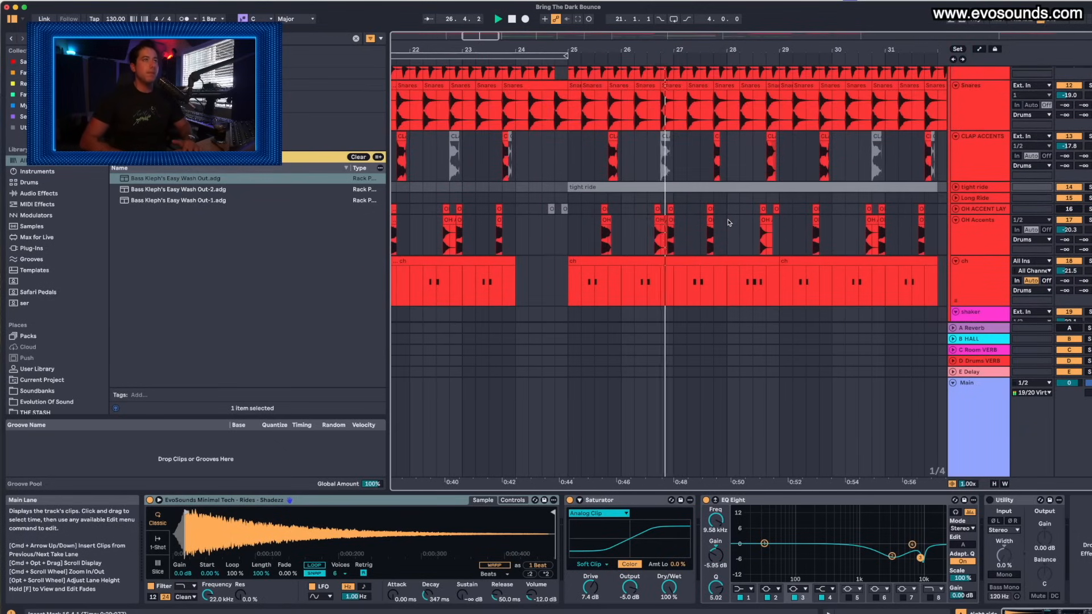
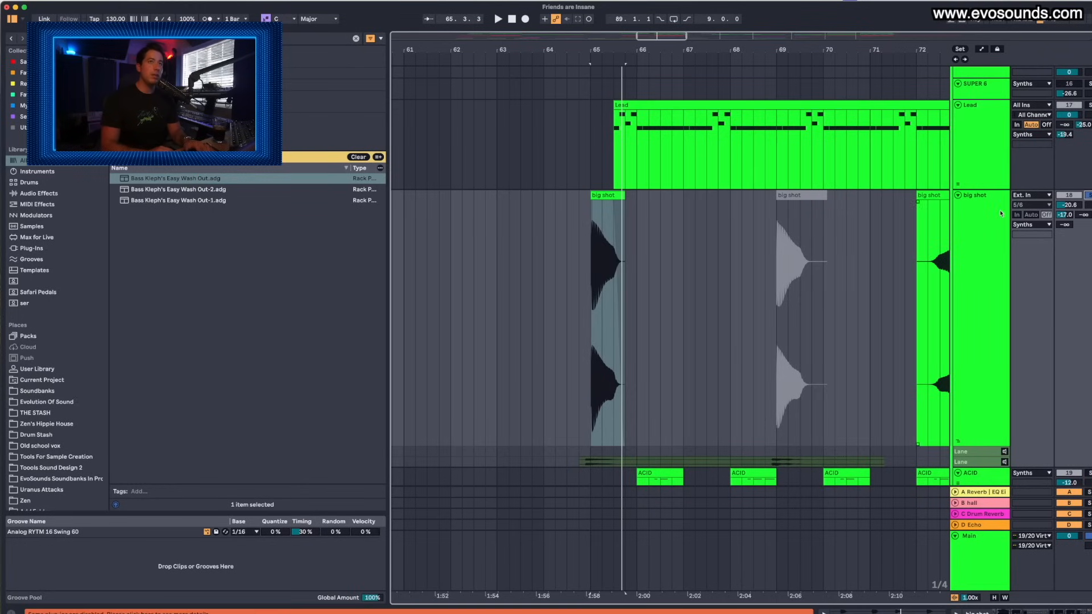
In the Friends are Insane set, audition the soloed Lead and big shot clips from bar 65
key("space")
key("space")
key("space")
key("plus")
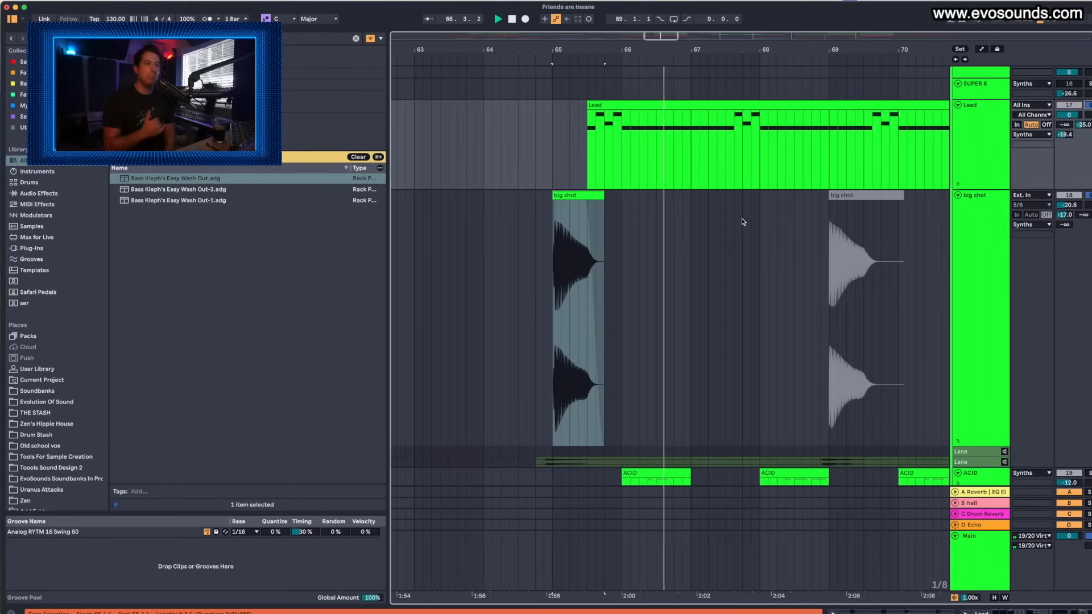
scroll(743, 222, "down", 2)
scroll(742, 222, "down", 1)
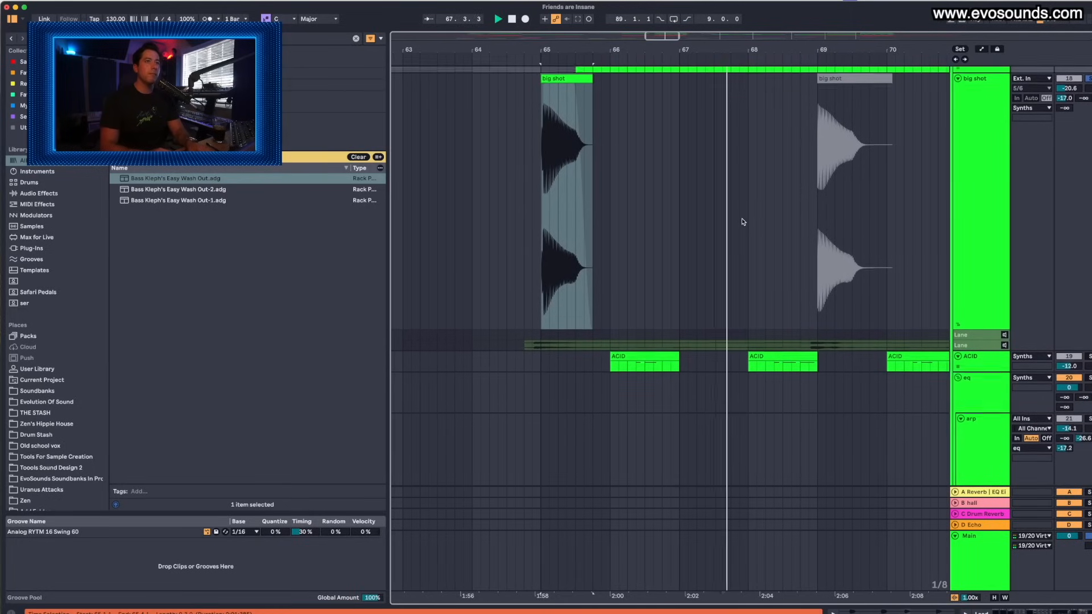
key("minus")
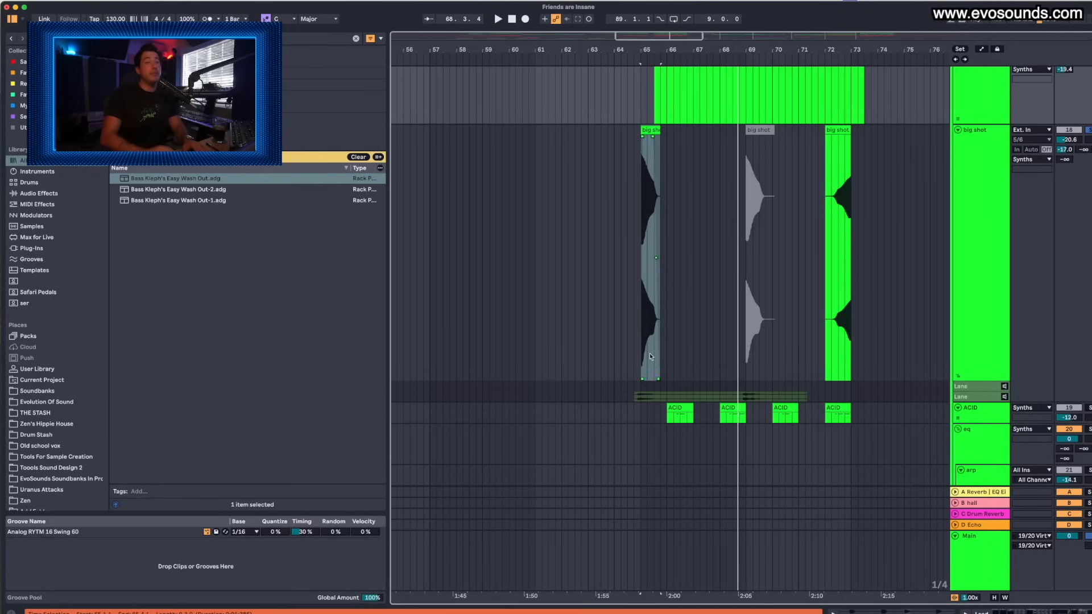
Audition ACID together with Lead and big shot from bar 65, and enlarge the ACID track to show its notes
key("space")
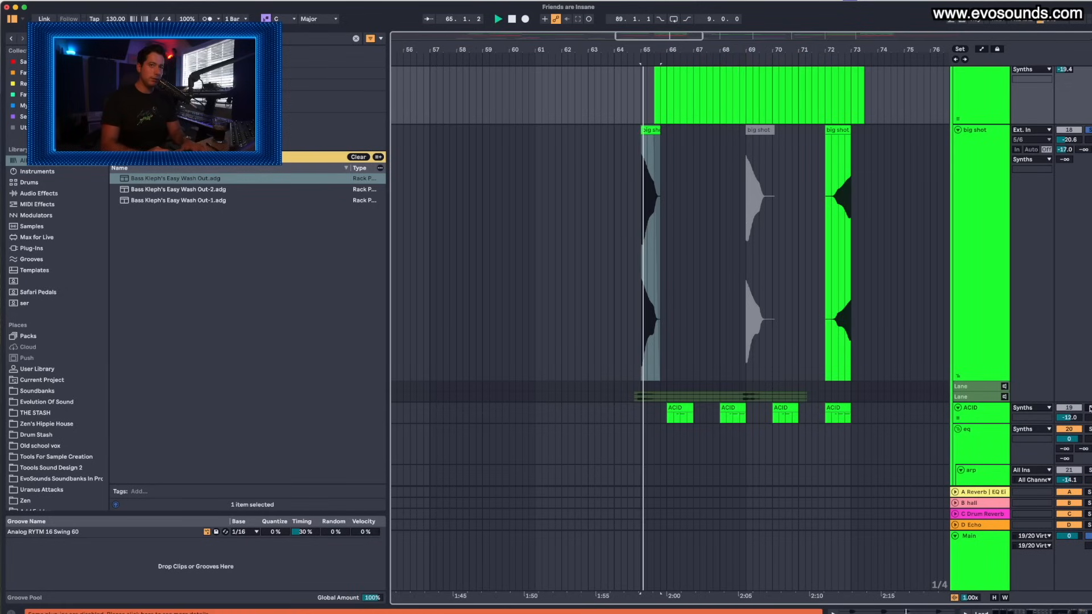
scroll(778, 351, "down", 1)
scroll(778, 351, "down", 3)
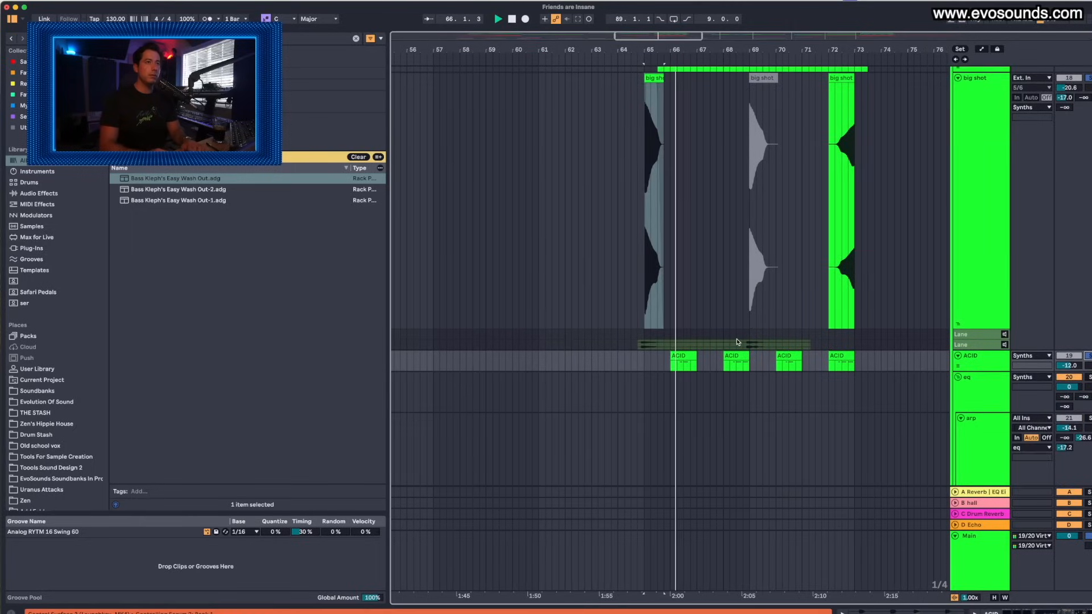
scroll(779, 352, "up", 5)
left_click_drag(967, 371, 967, 476)
scroll(730, 373, "up", 5)
scroll(731, 373, "down", 8)
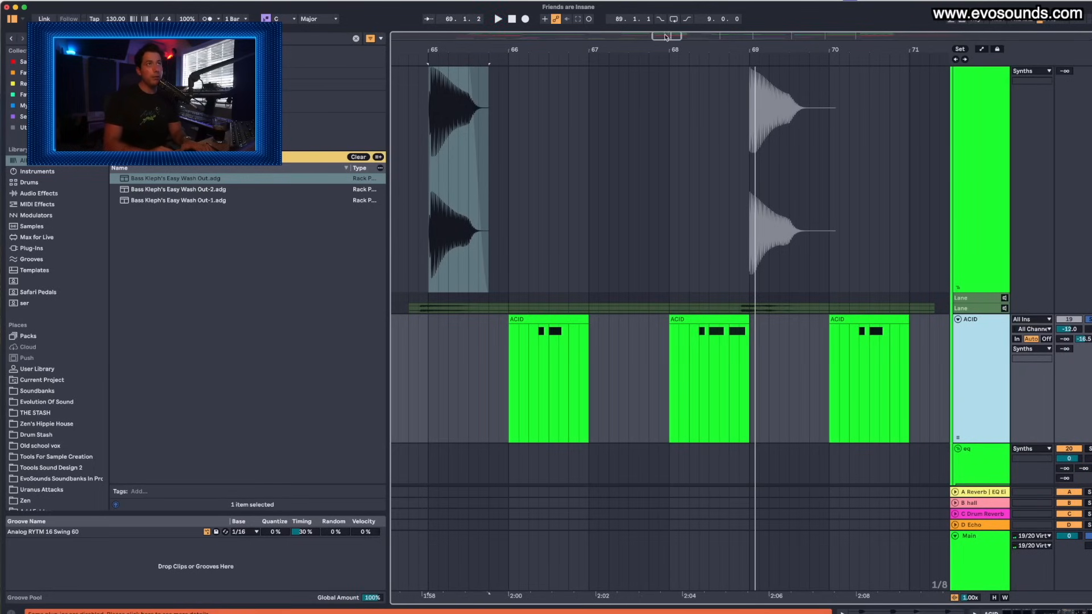
scroll(566, 311, "left", 2)
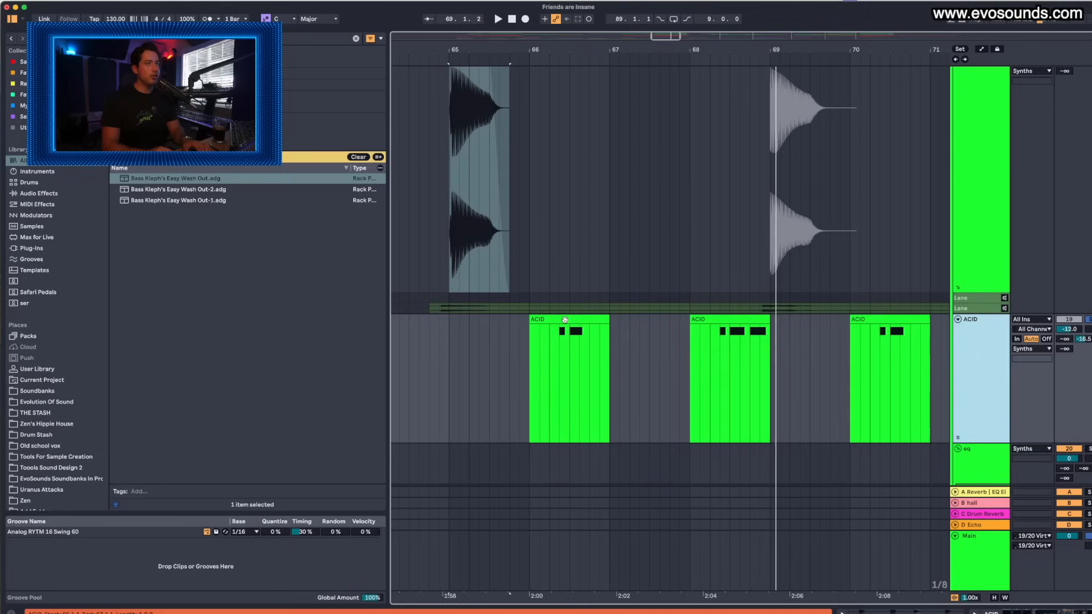
Audition Lead with the repeated big shot clip from bar 65, and fit the track heights to the arrangement view
scroll(559, 319, "up", 5)
key("minus")
key("space")
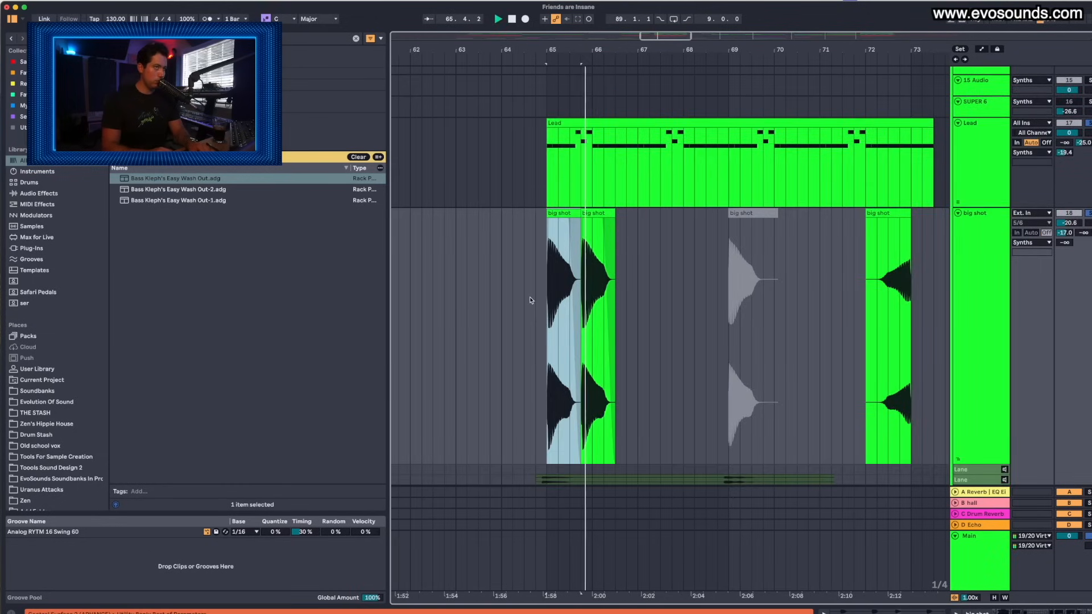
key("h")
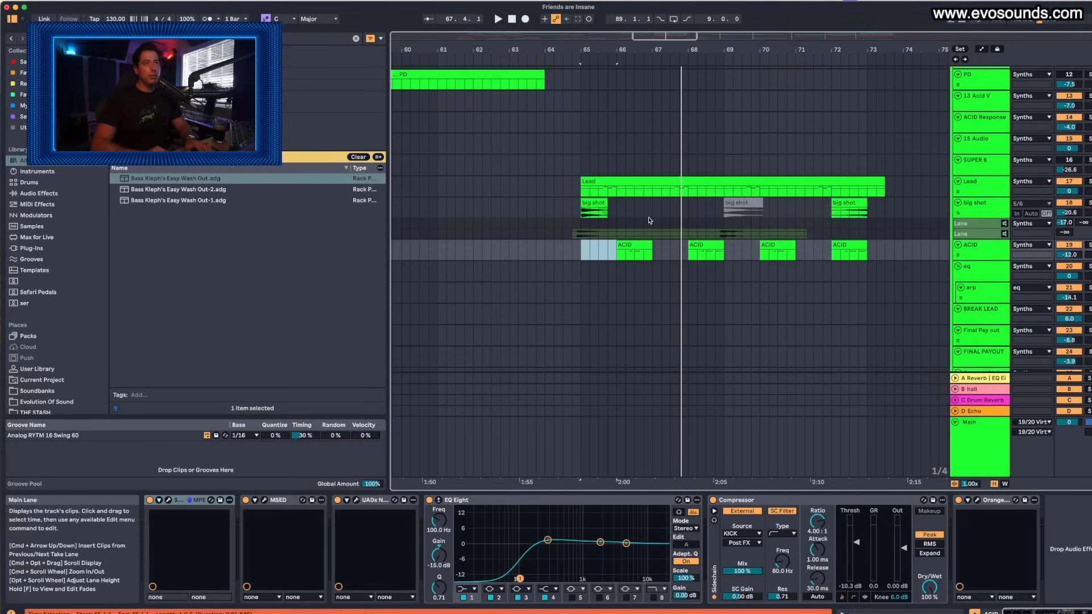
scroll(941, 194, "up", 4)
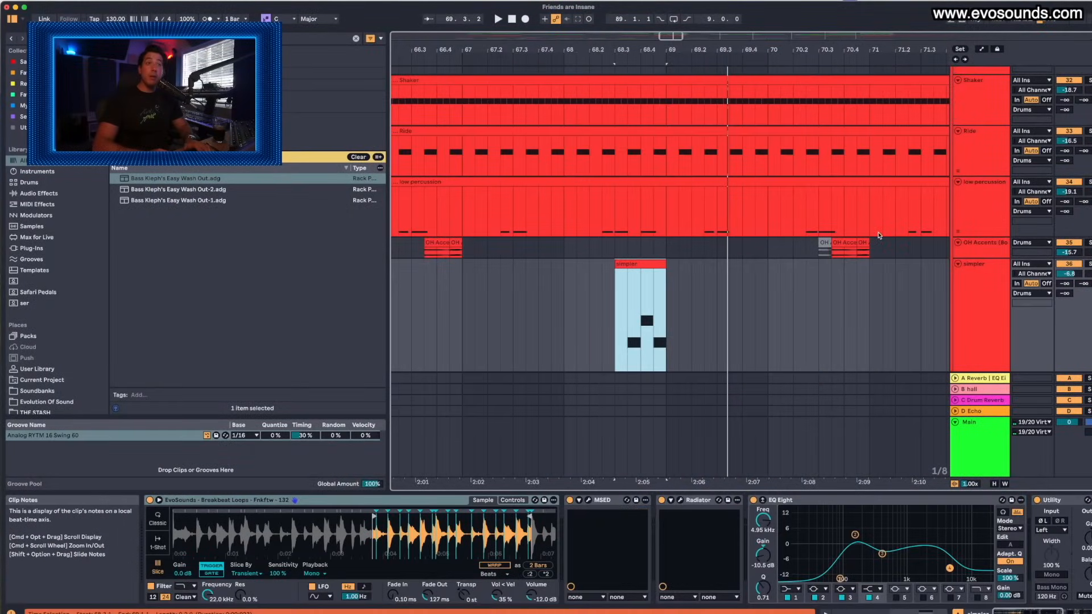
Solo the low percussion track, compare it with the surrounding drum tracks and audition its pattern around bar 69
scroll(879, 235, "down", 2, "alt")
left_click(973, 216)
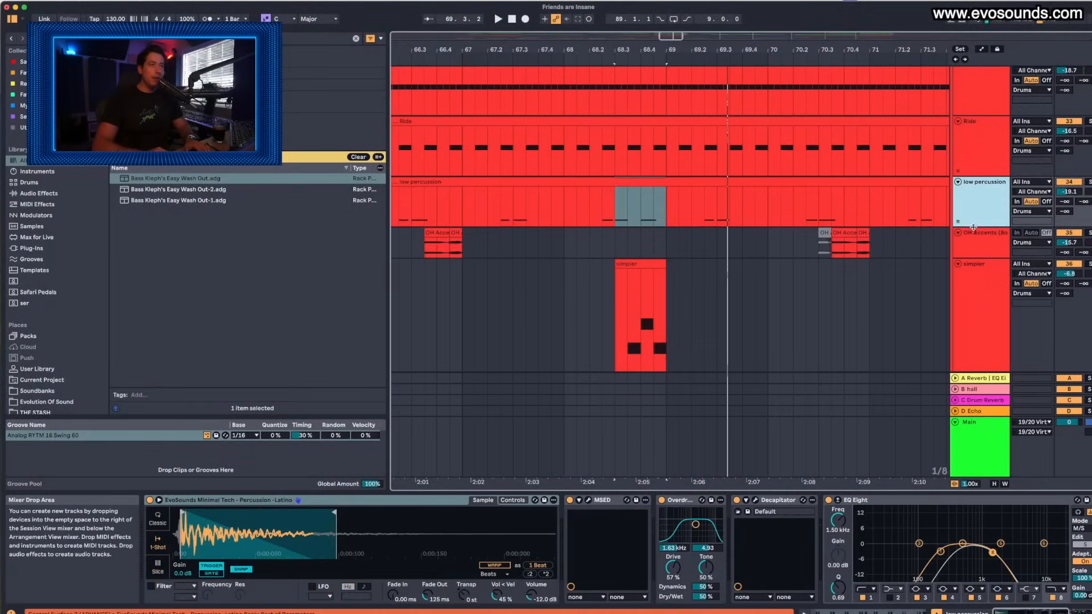
scroll(973, 227, "up", 2, "alt")
left_click(1087, 182)
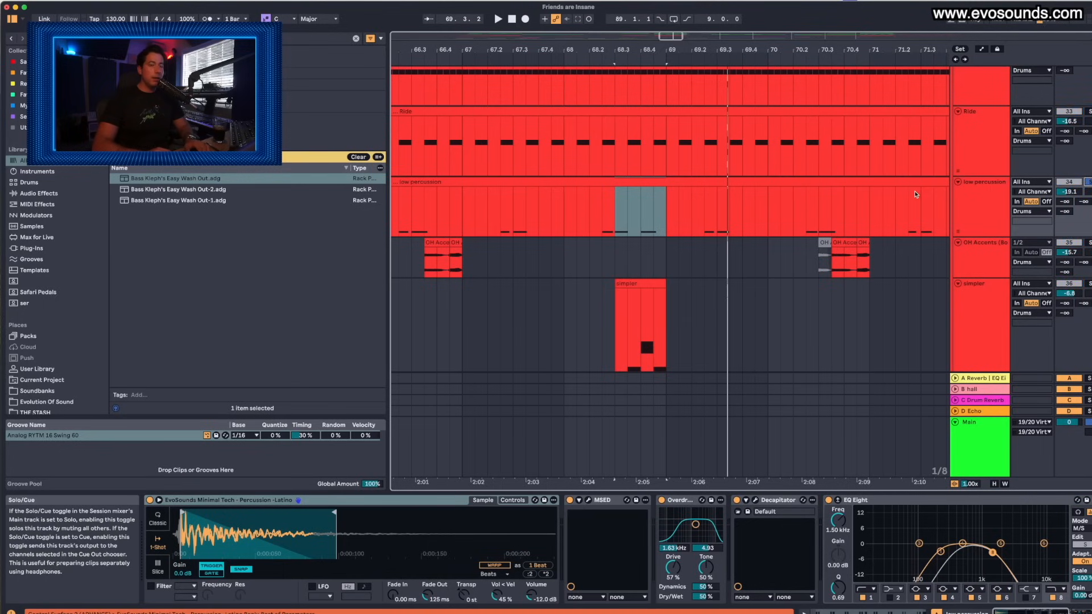
scroll(906, 197, "up", 5)
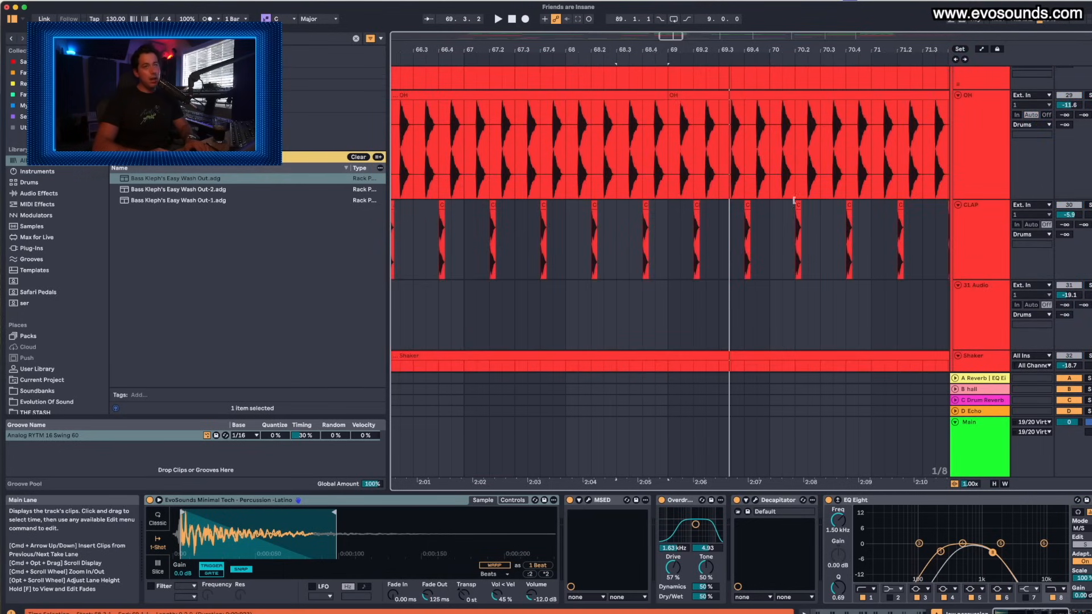
scroll(718, 193, "down", 5)
key("space")
scroll(718, 194, "up", 1)
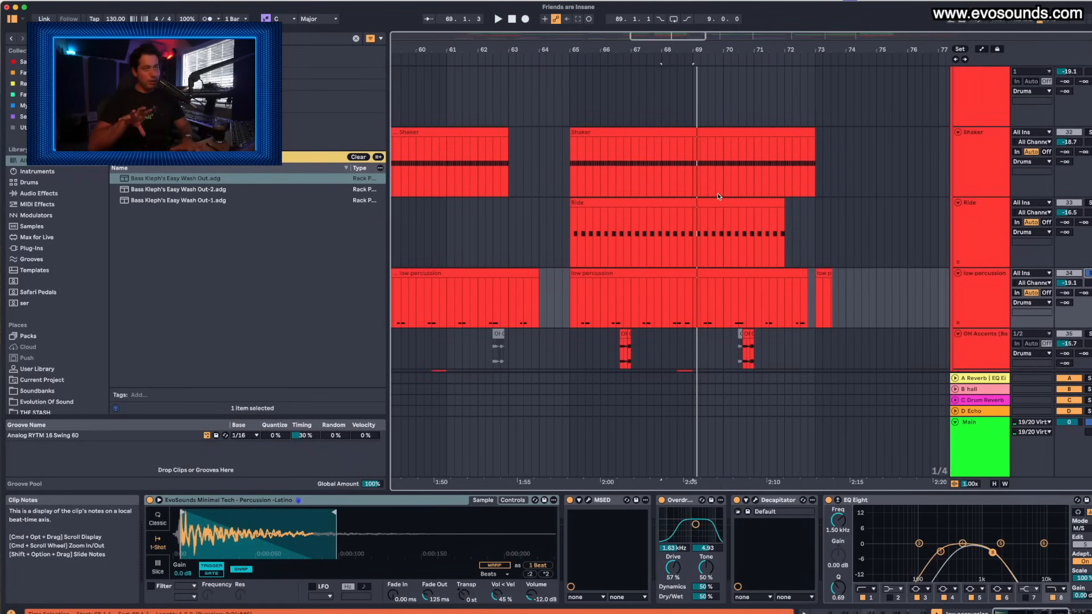
Open the low percussion clip's notes before bar 69 and undo the last edit to the C1 notes
double_click(674, 272)
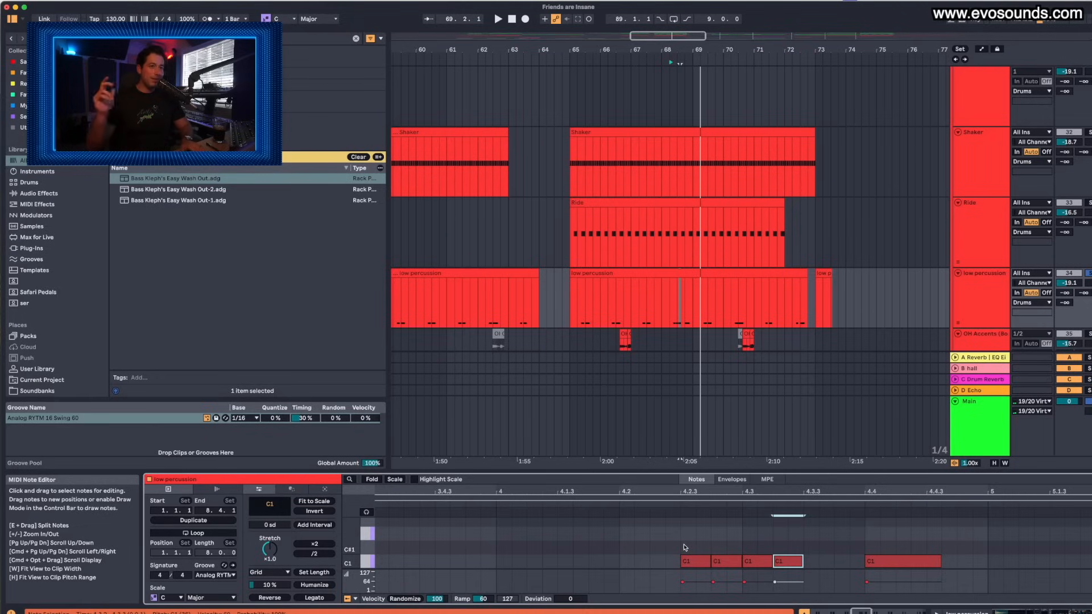
key("super+z")
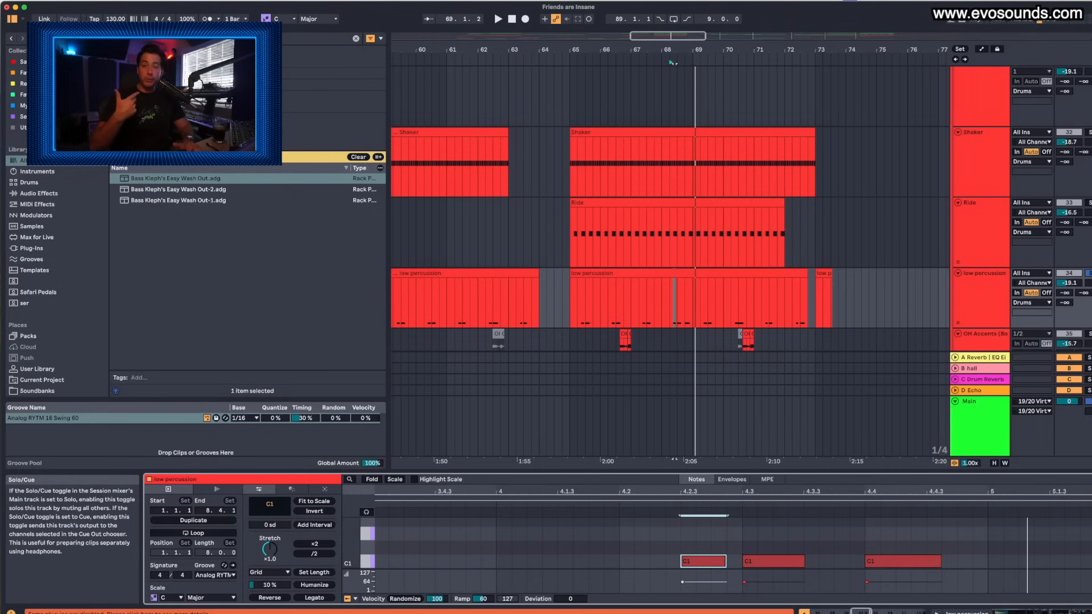
Unsolo low percussion and play the full mix from about bar 68 past the drum accents near bar 71
left_click(1090, 273)
key("space")
scroll(733, 318, "down", 2)
scroll(721, 307, "right", 2)
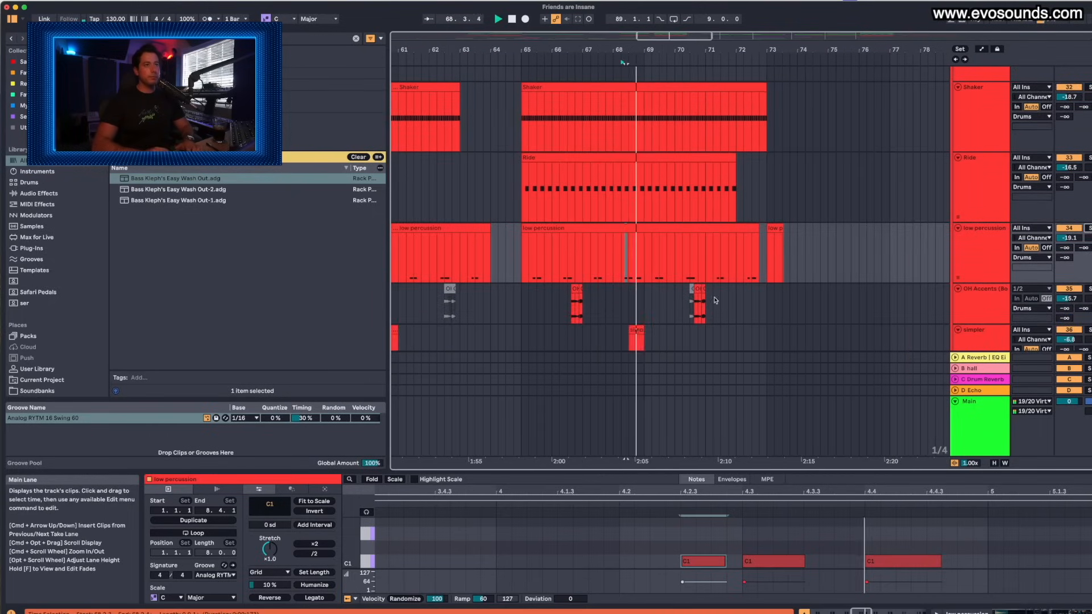
scroll(697, 279, "down", 2)
scroll(698, 279, "down", 1)
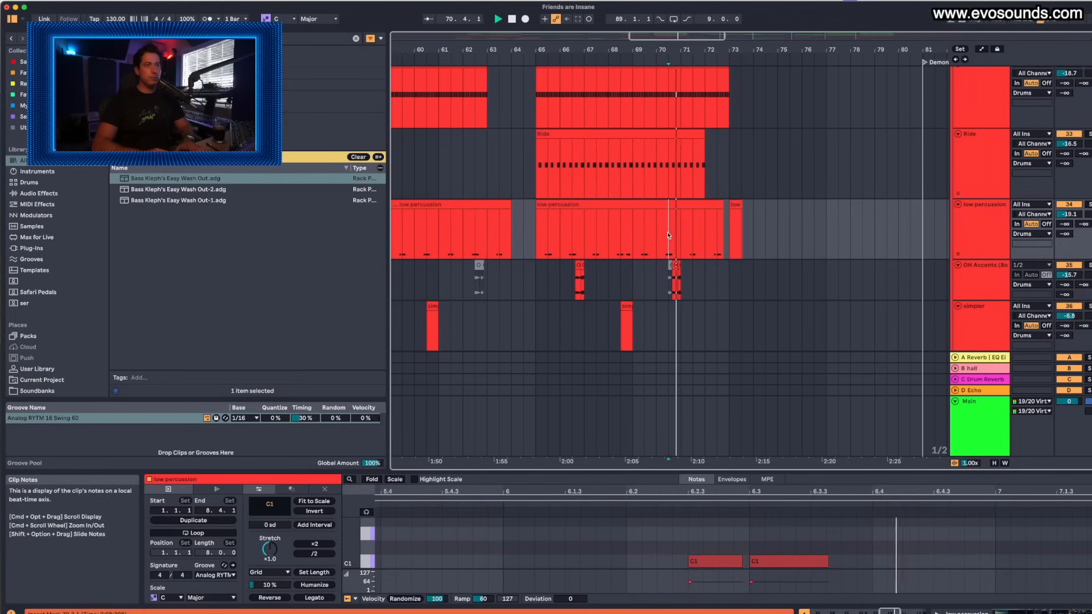
scroll(677, 236, "right", 2)
scroll(677, 236, "right", 3)
scroll(677, 235, "up", 2)
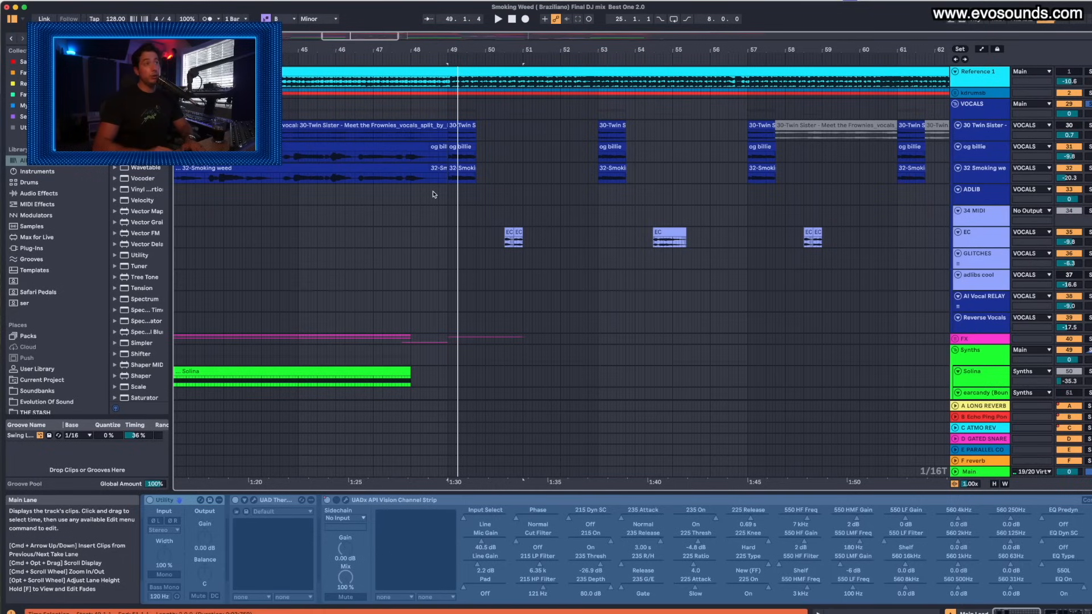
In the Smoking Weed set, play the mix from just before bar 49 and select the Main Lead clip at bar 51
left_click(435, 194)
key("space")
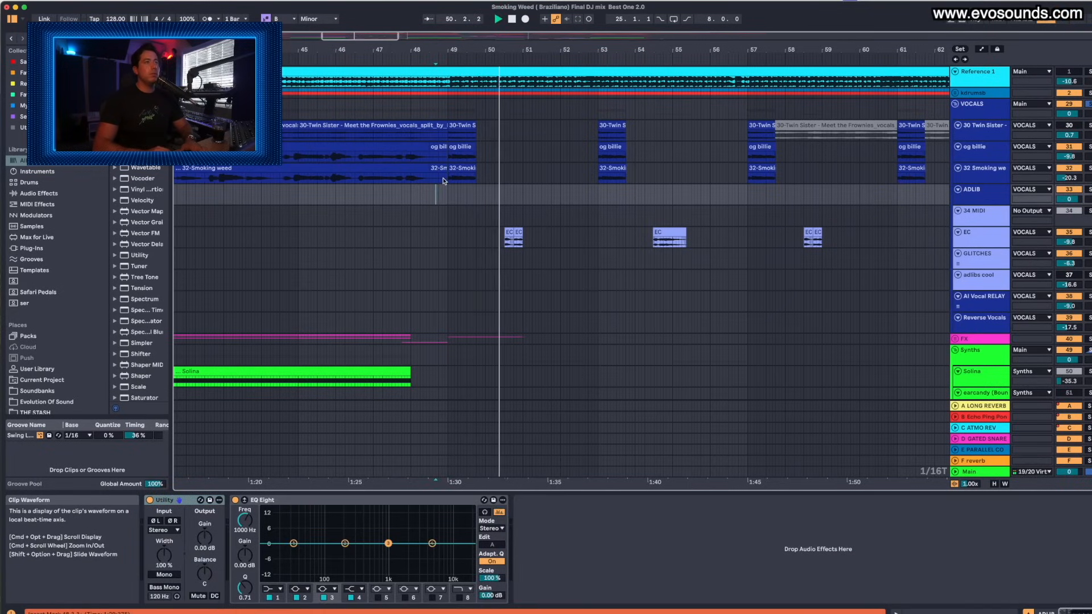
scroll(443, 181, "down", 5)
scroll(509, 147, "down", 10)
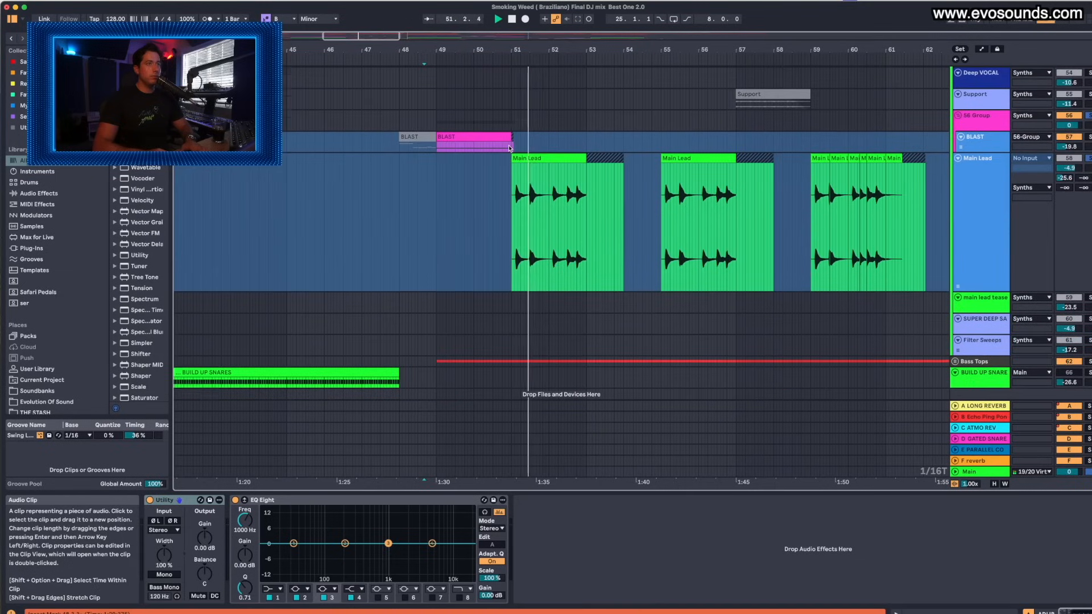
left_click(538, 165)
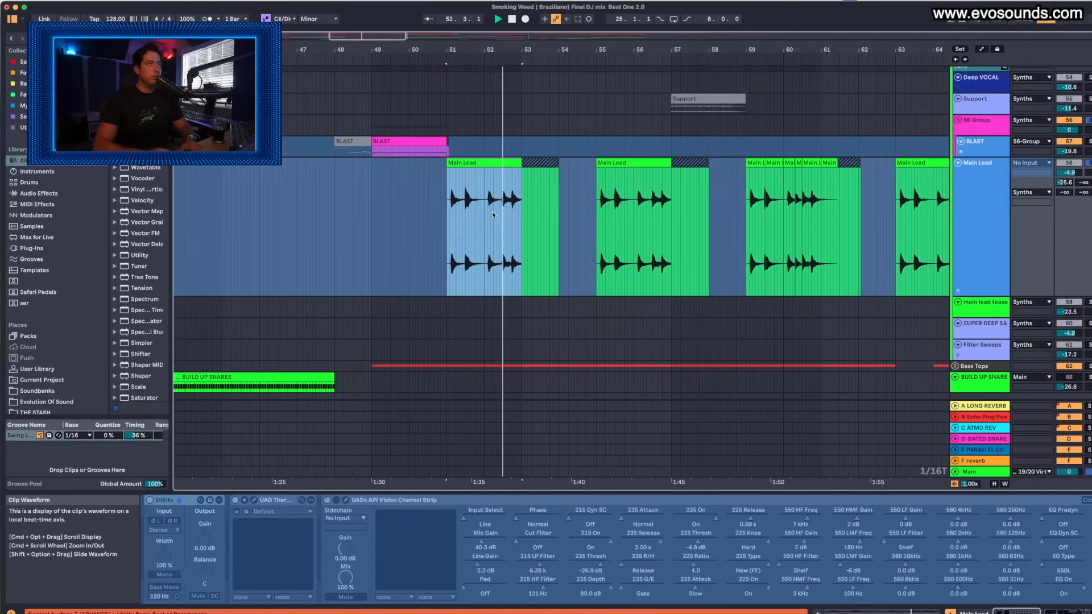
During playback, follow the vocal chops at bar 53 and the EC clip at bar 54, then select the Main Lead clip at bar 55
scroll(493, 216, "up", 15)
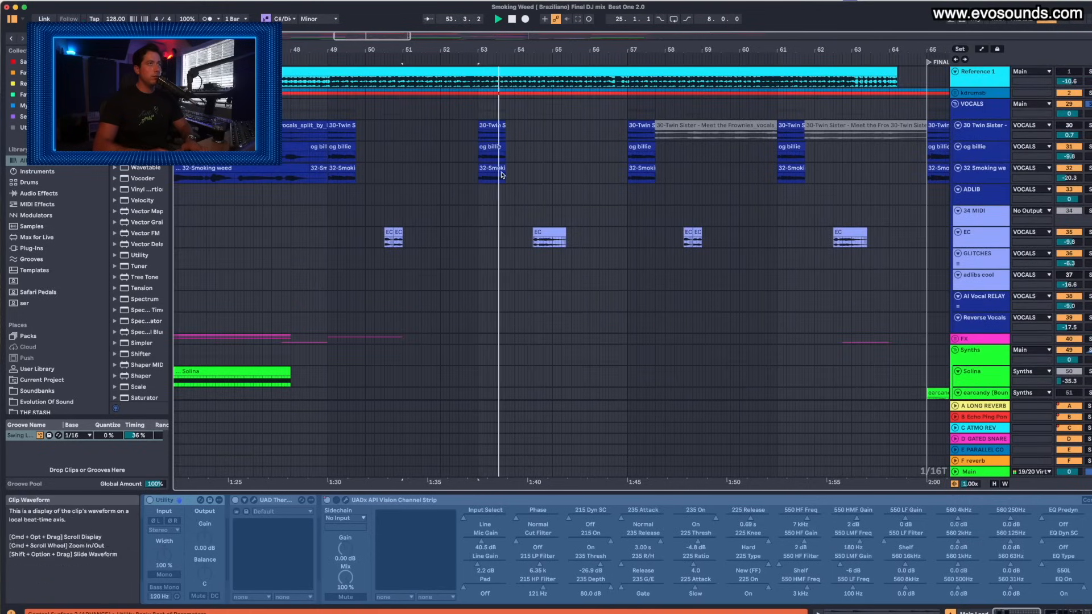
scroll(480, 197, "down", 4)
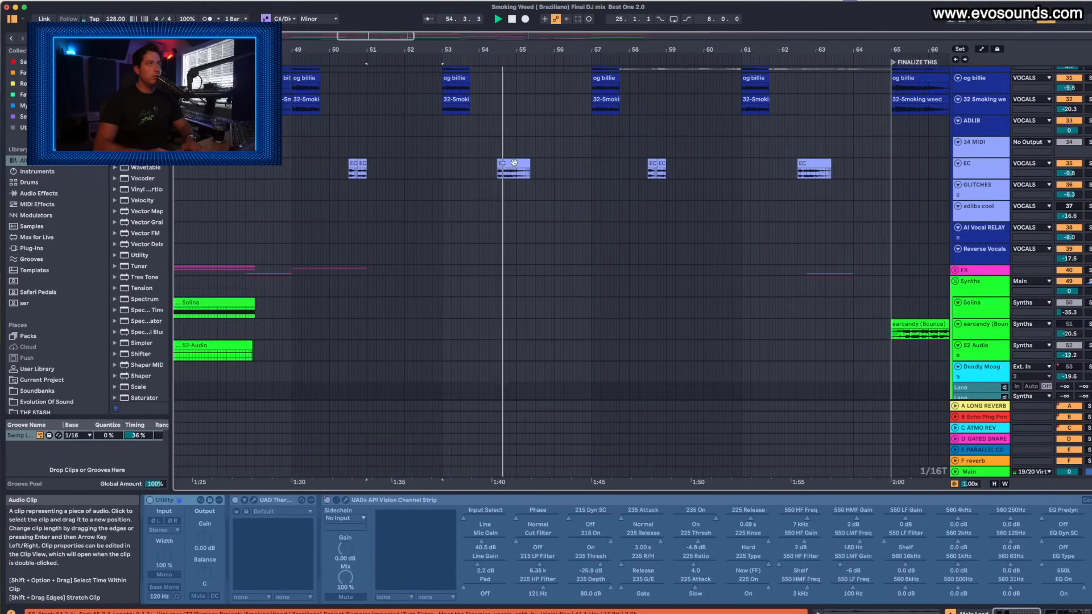
scroll(507, 195, "down", 15)
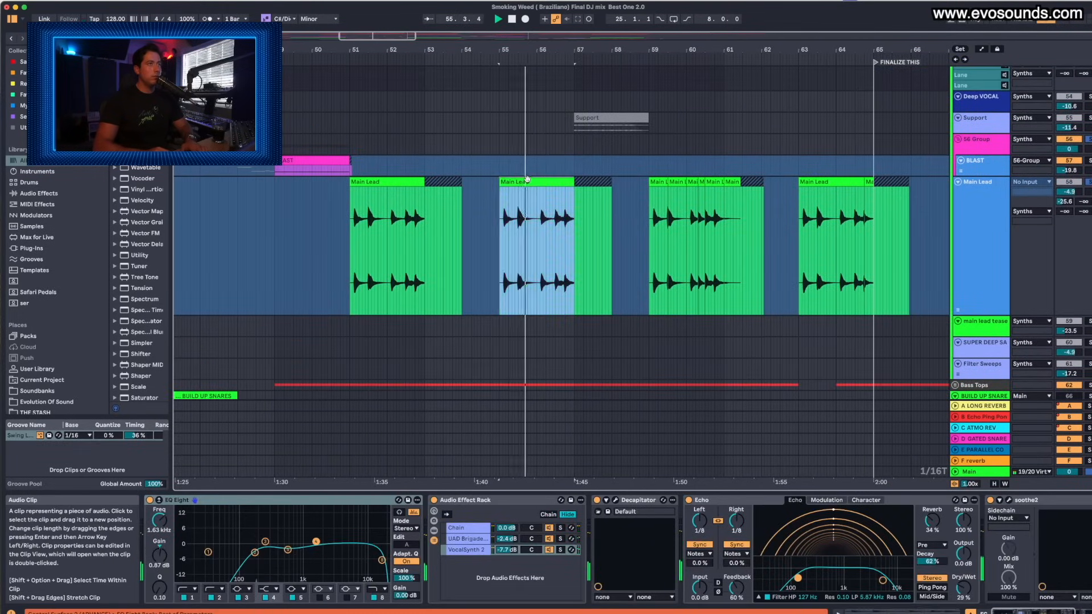
left_click(527, 179)
scroll(521, 216, "up", 2)
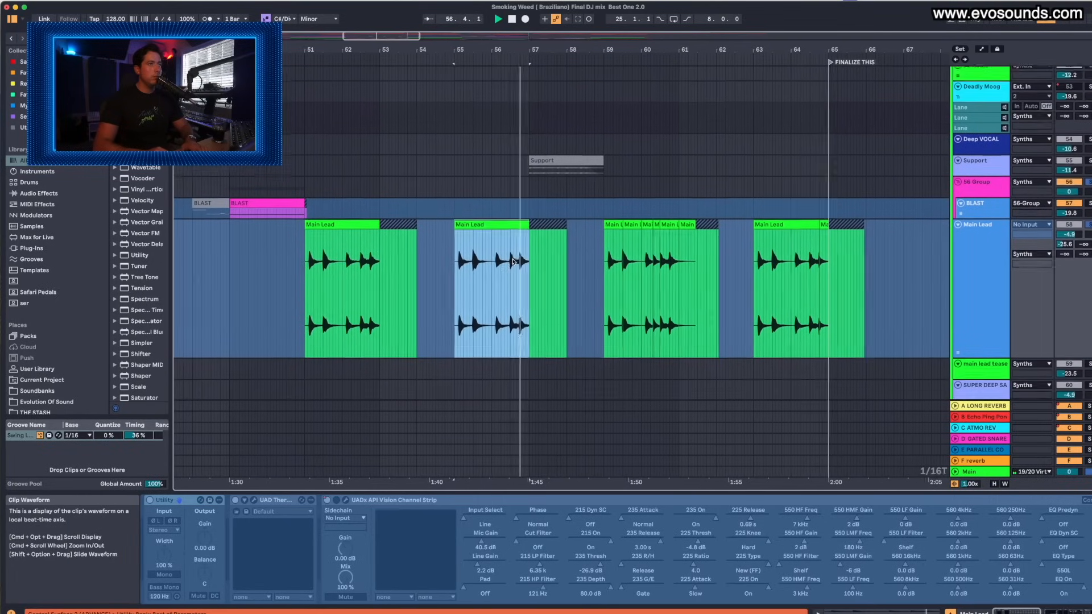
Follow the call and response from the bar 57 vocal chops and bar 58 EC clips to the Main Lead clips at bar 59
scroll(512, 261, "up", 10)
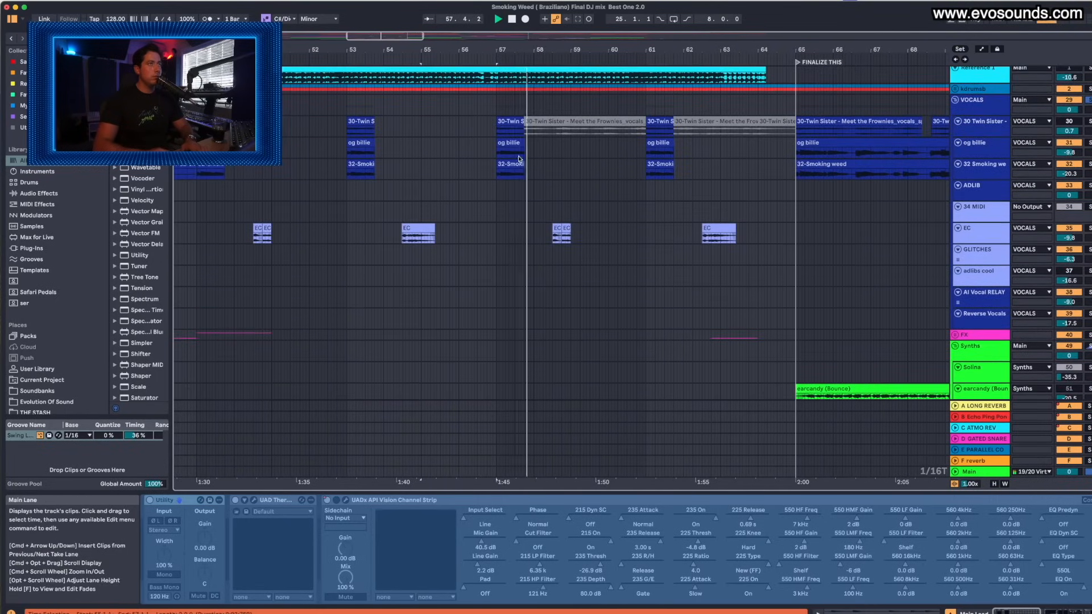
left_click(519, 162)
scroll(527, 168, "down", 3)
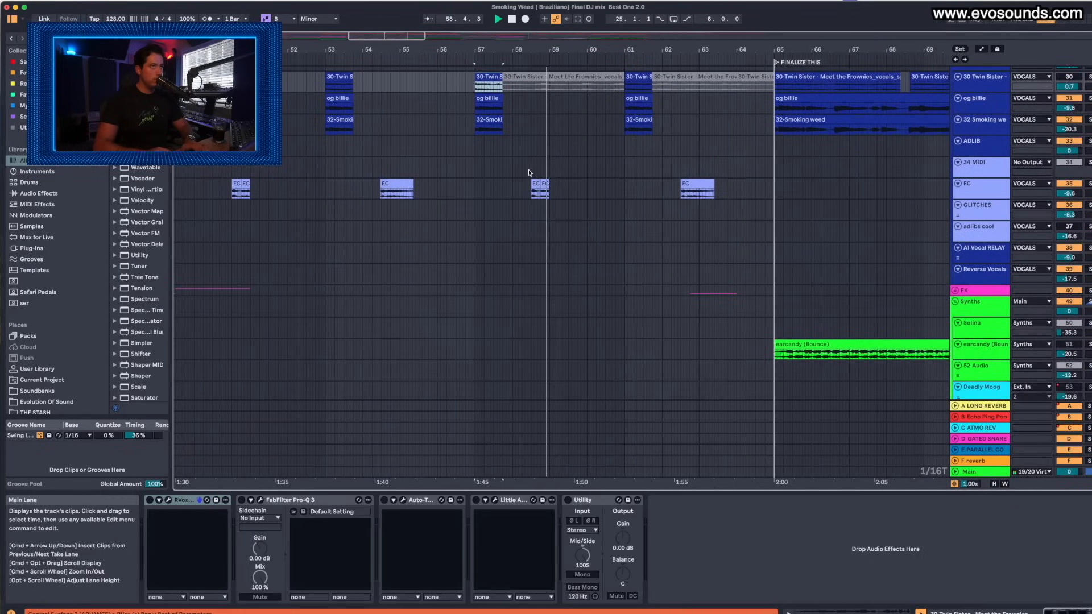
left_click(529, 171)
scroll(532, 180, "down", 10)
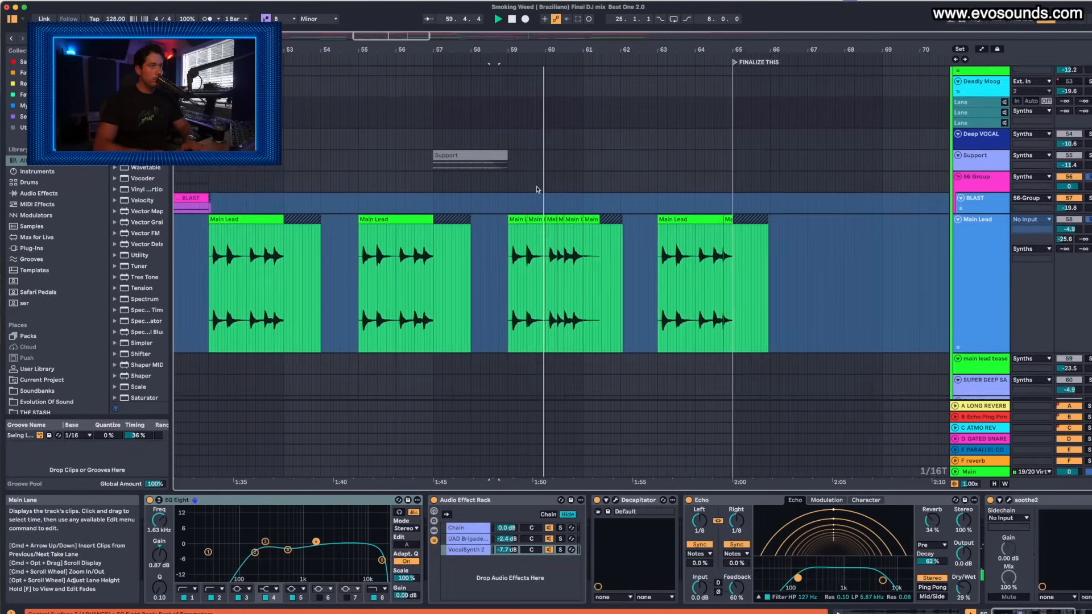
scroll(543, 196, "down", 1)
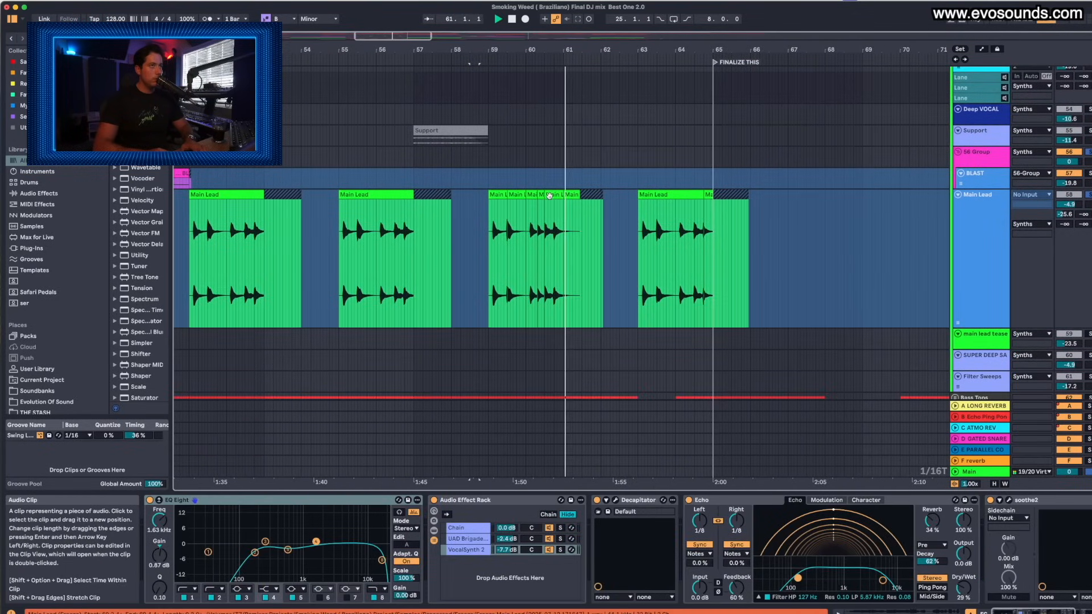
Follow playback from the bar 61 vocal chops and the EC clip to the Main Lead at bar 63, and fold the VOCALS group
scroll(555, 207, "up", 8)
scroll(550, 198, "up", 5)
scroll(550, 198, "down", 5)
scroll(550, 198, "down", 5)
scroll(550, 198, "up", 2)
scroll(550, 198, "down", 5)
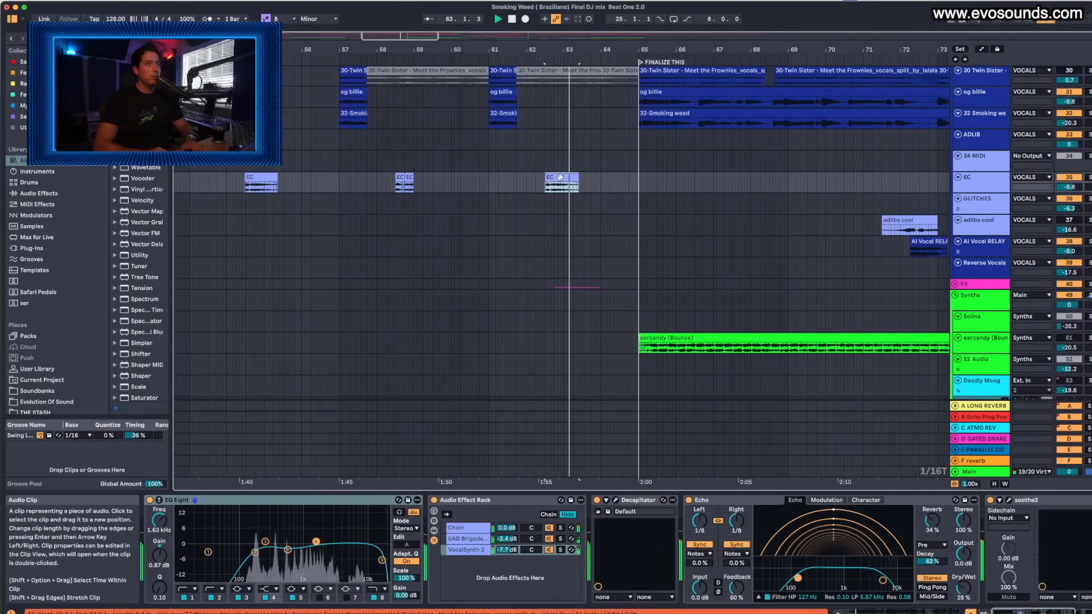
scroll(562, 178, "down", 3)
scroll(560, 181, "up", 5)
scroll(560, 180, "down", 5)
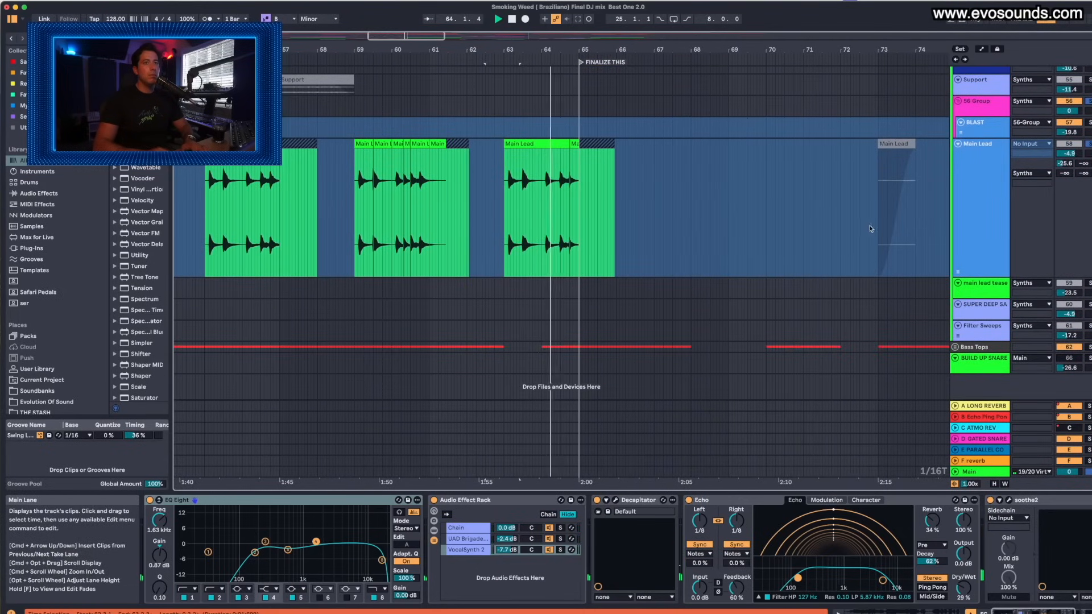
scroll(870, 231, "up", 10)
scroll(890, 252, "up", 3)
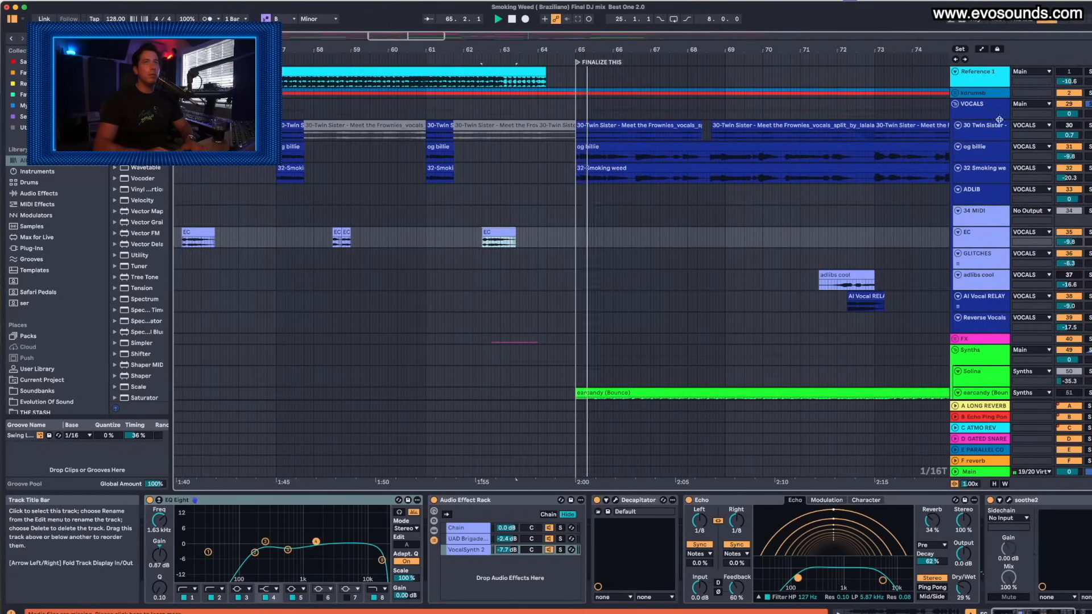
left_click(956, 104)
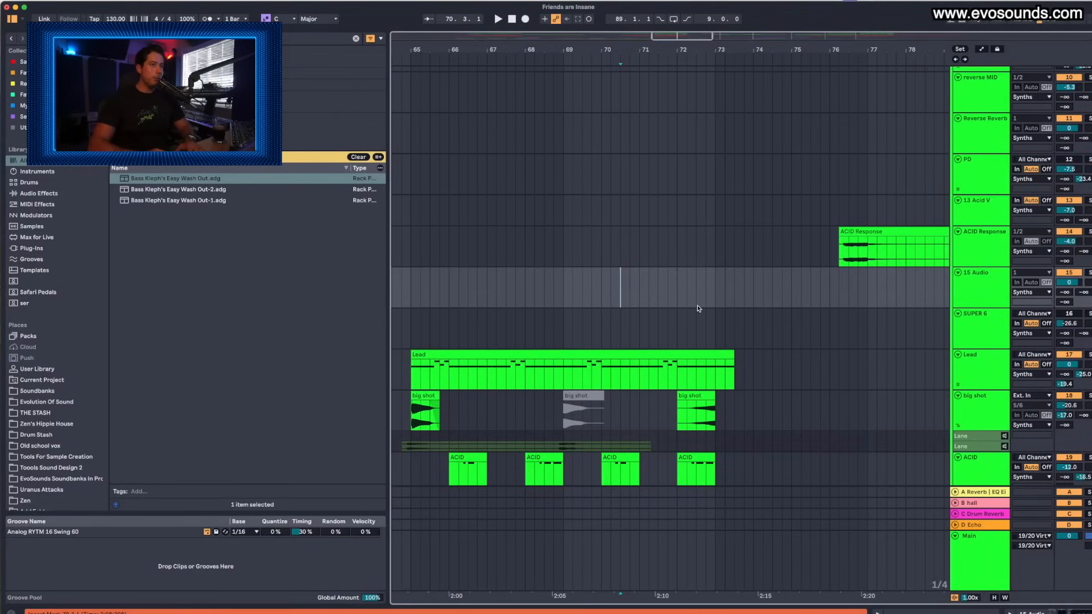
In the Friends are Insane set, audition the big shot clip at bar 72 in solo, show the track's devices, and unsolo it
left_click(697, 403)
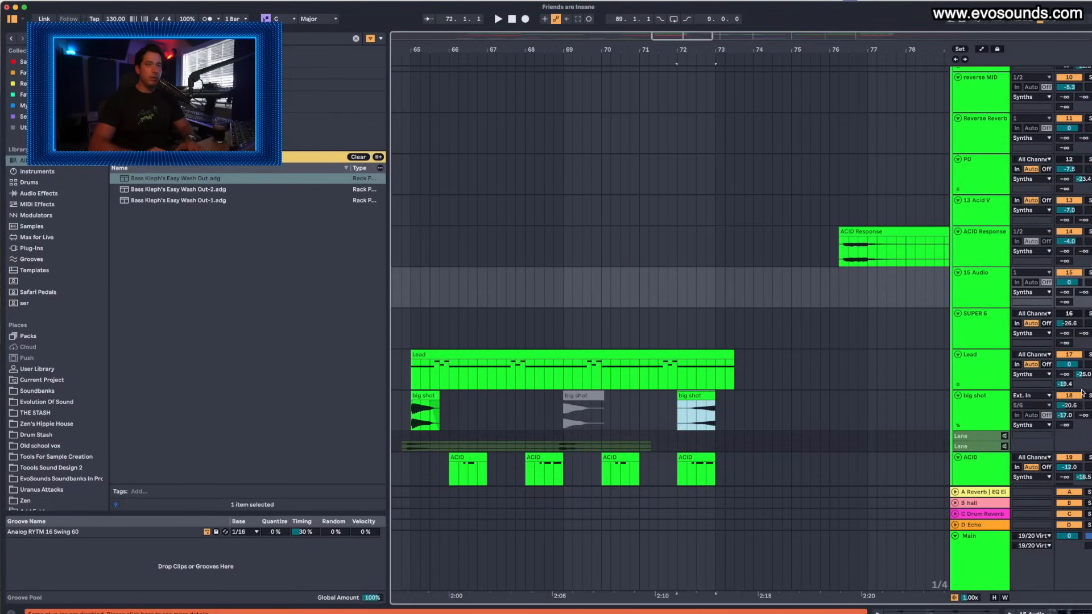
left_click(990, 411)
key("space")
scroll(989, 331, "down", 3)
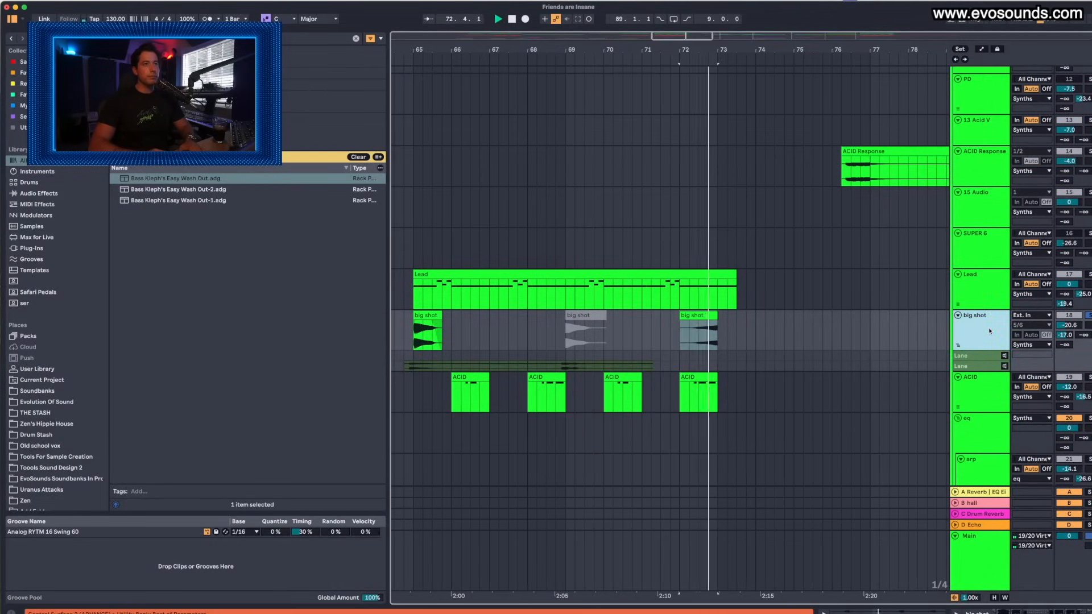
double_click(989, 331)
scroll(742, 527, "right", 5)
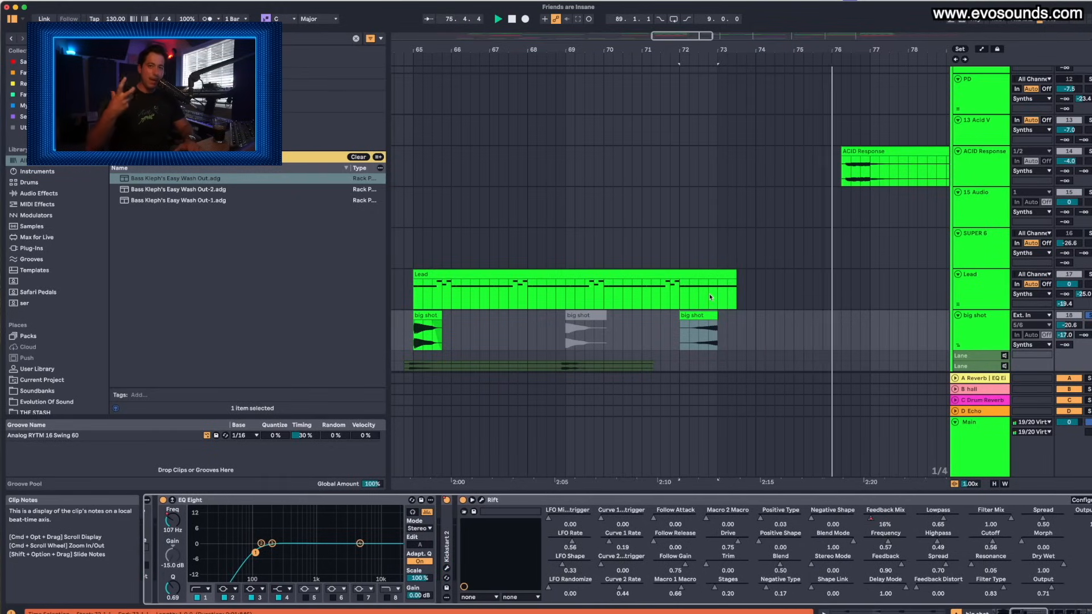
left_click(1088, 316)
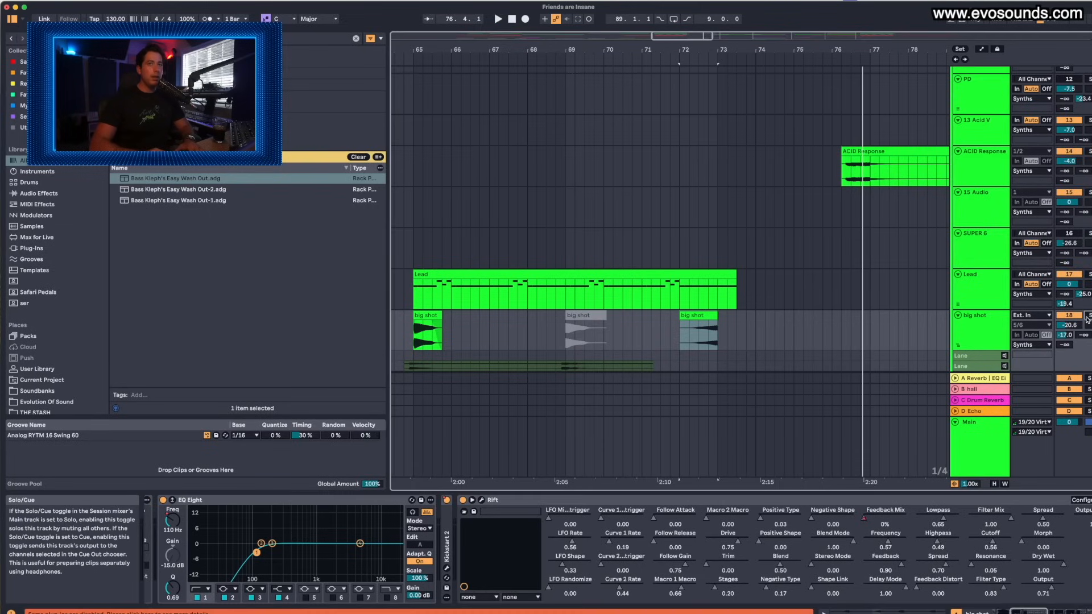
Play the mix from just before bar 72 past the ACID Response clip, and unfold the big shot track to show its devices
key("super+z")
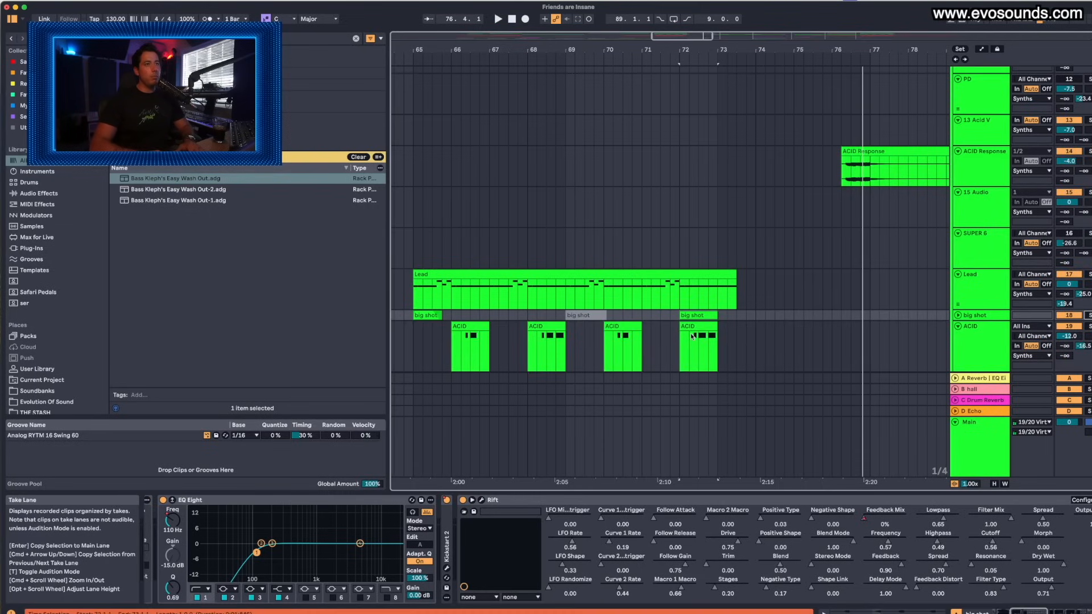
left_click(671, 233)
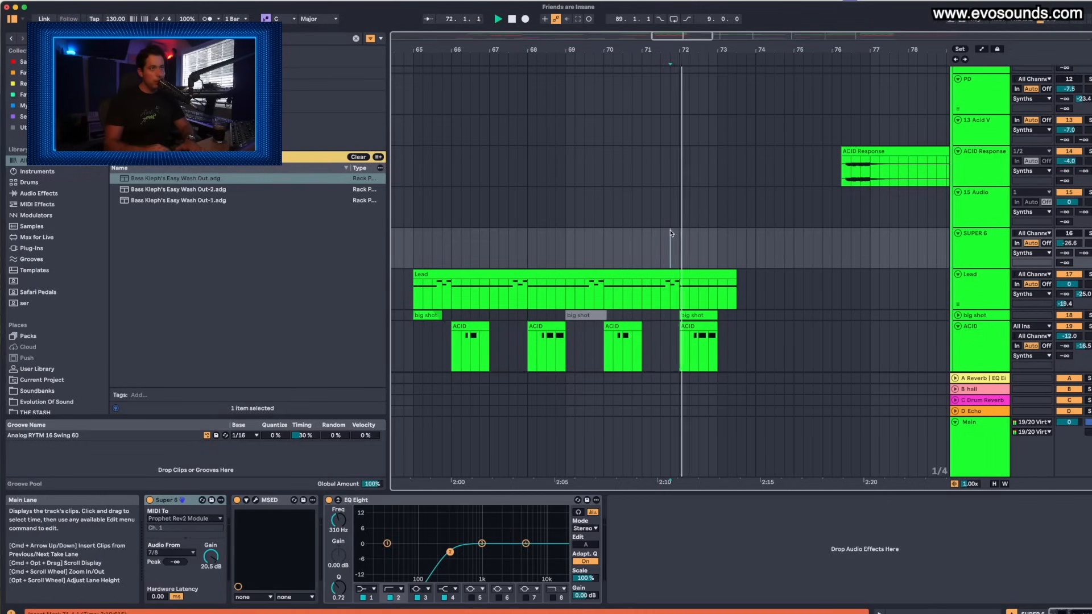
scroll(670, 233, "down", 2)
left_click(958, 280)
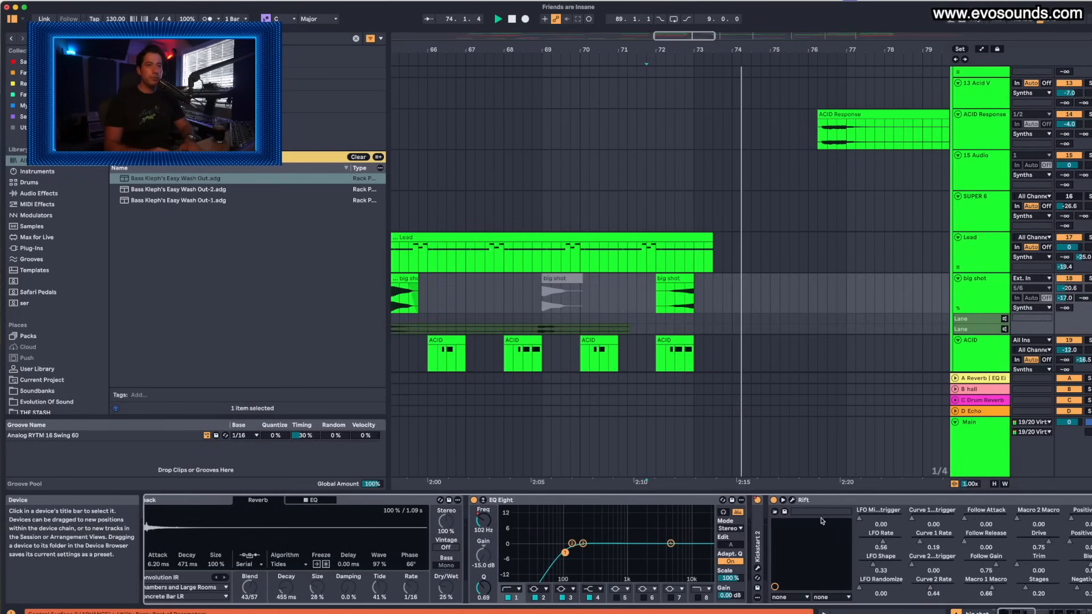
scroll(773, 379, "down", 2)
scroll(763, 364, "down", 4)
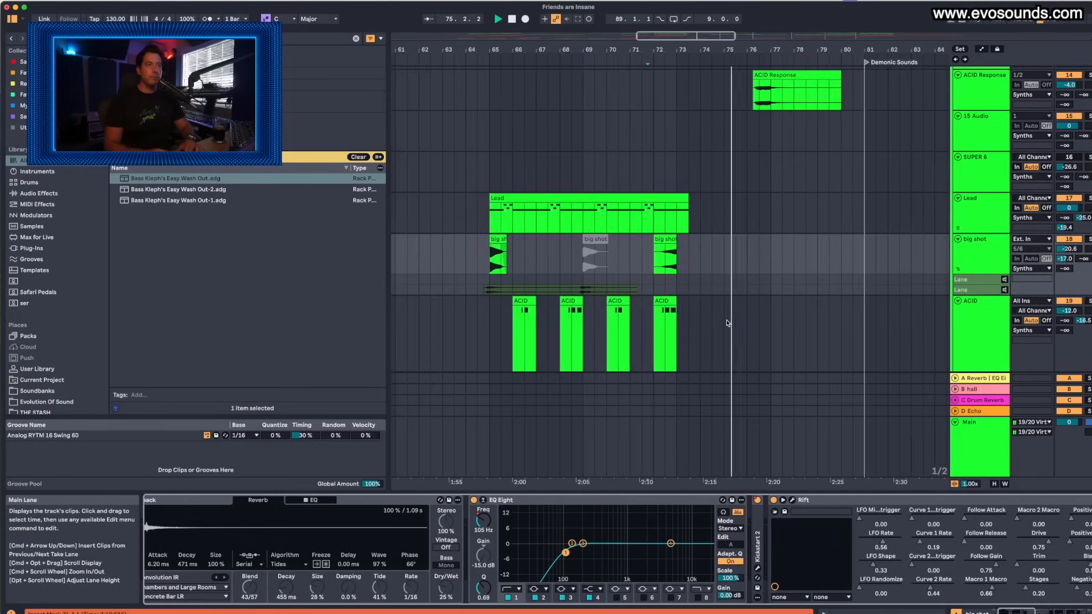
scroll(727, 324, "up", 1)
scroll(727, 323, "left", 1)
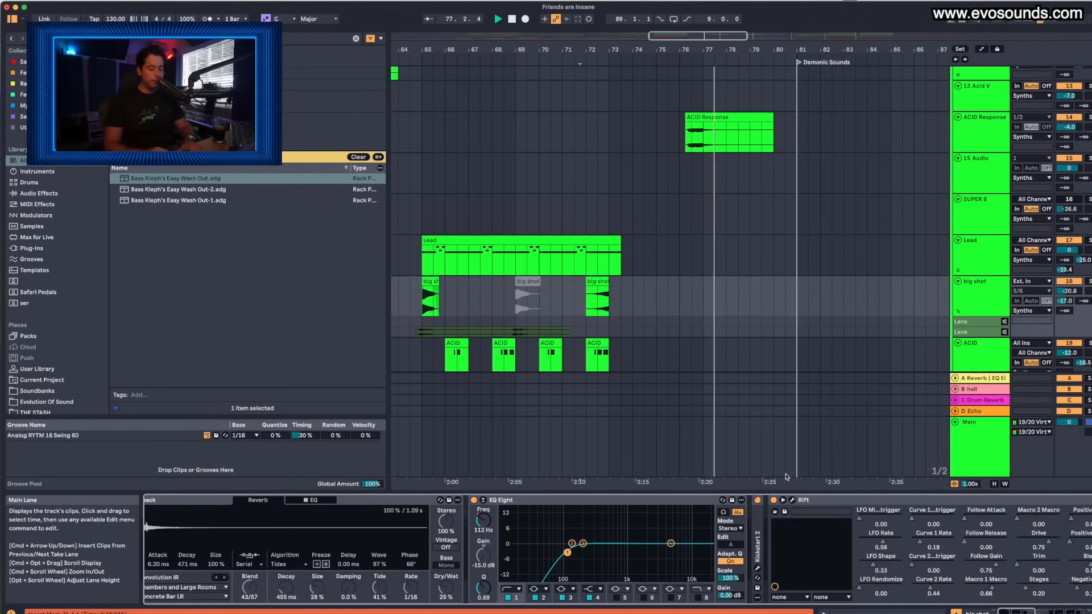
Stop playback and set the Echo device on the big shot track to Ping Pong mode
key("space")
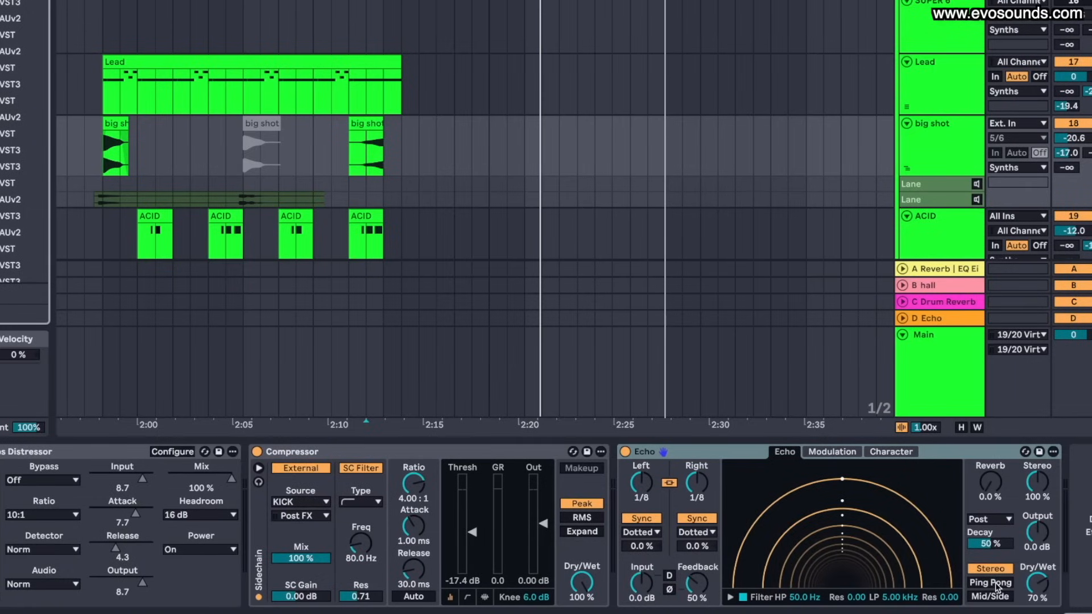
left_click(995, 586)
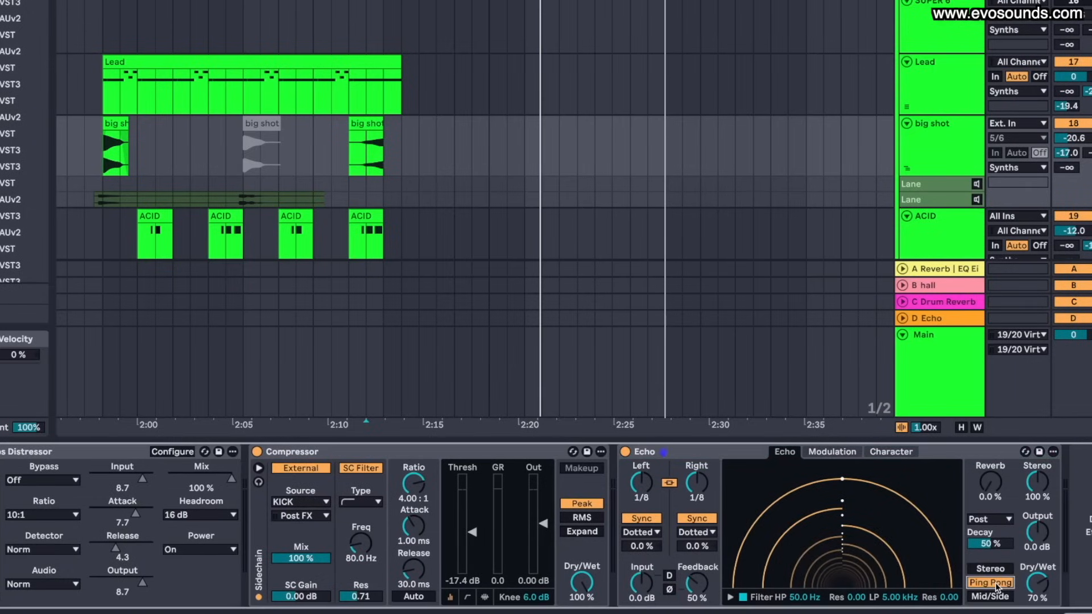
Set the big shot track's Echo to Stereo with a 4.1% right delay offset, 73% feedback and 54% dry/wet
left_click(1003, 569)
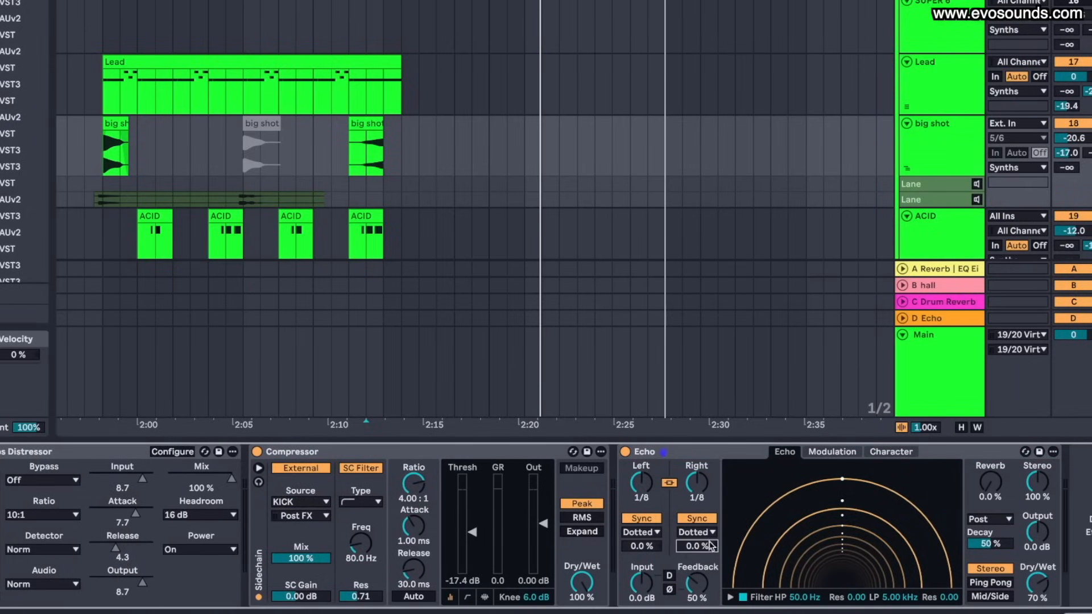
left_click_drag(703, 548, 704, 540)
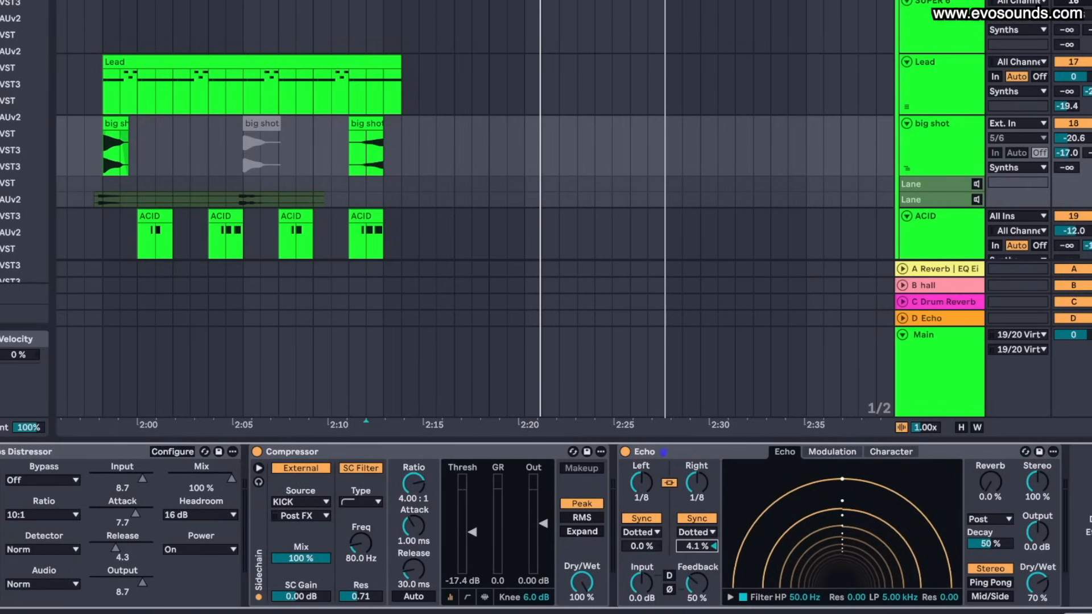
double_click(703, 548)
left_click_drag(703, 548, 704, 541)
mouse_move(703, 593)
left_mouse_down()
mouse_move(703, 569)
mouse_move(697, 596)
left_mouse_up()
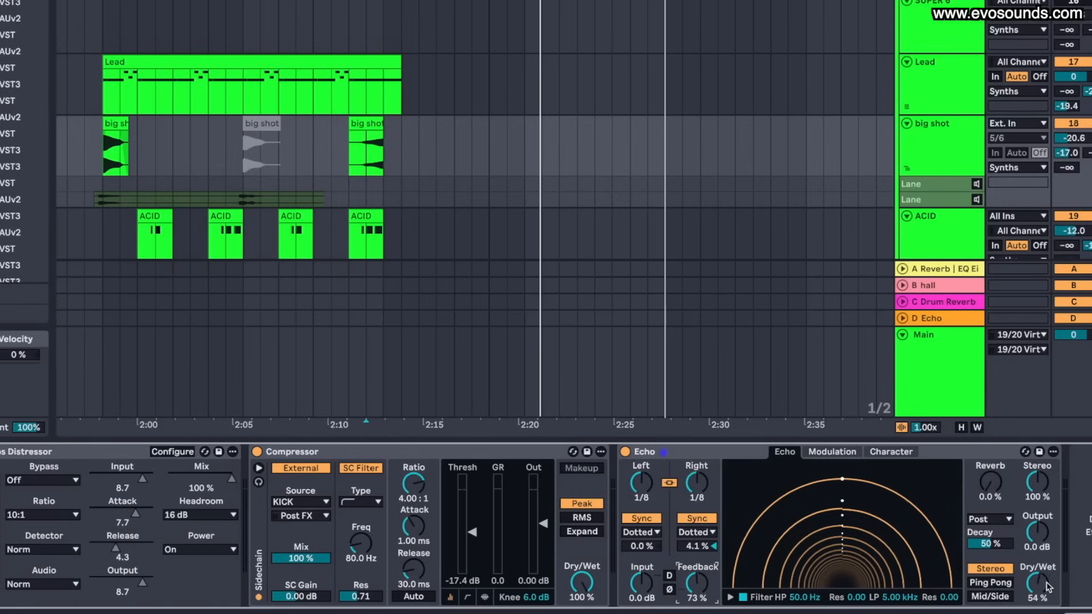
Show automation and ramp the Echo Dry/Wet from 0% to 64% across the last big shot clip
scroll(442, 183, "up", 5)
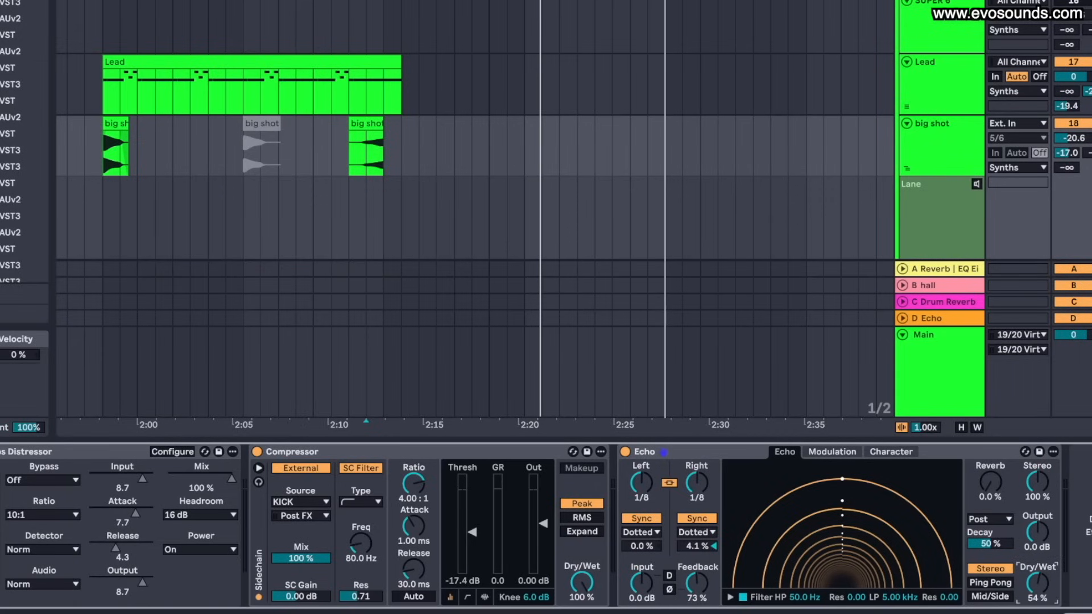
key("a")
scroll(400, 171, "up", 3)
left_click_drag(259, 155, 262, 174)
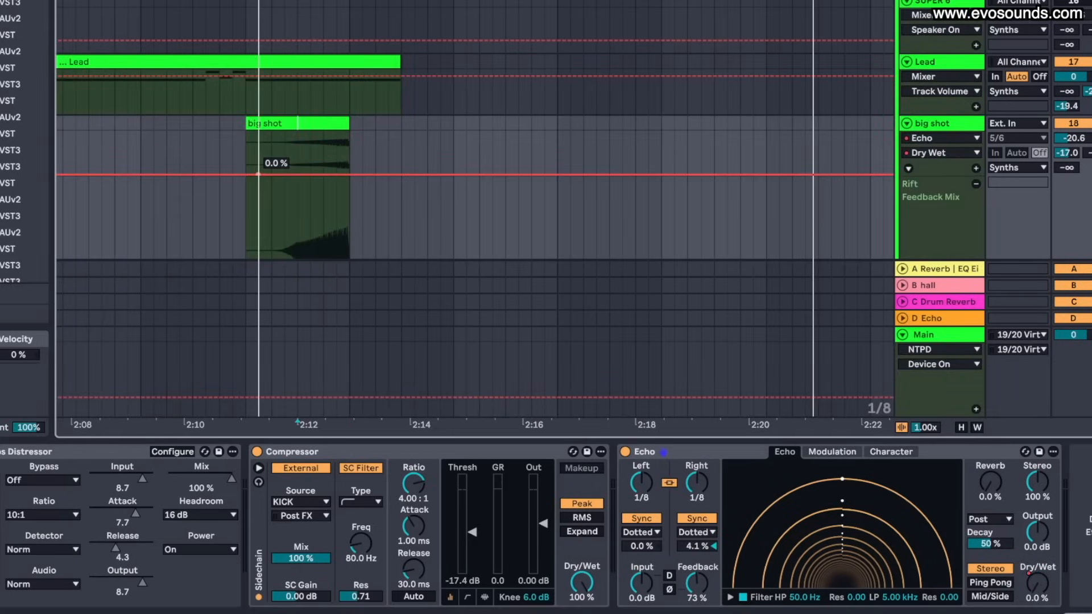
left_click_drag(336, 163, 353, 149)
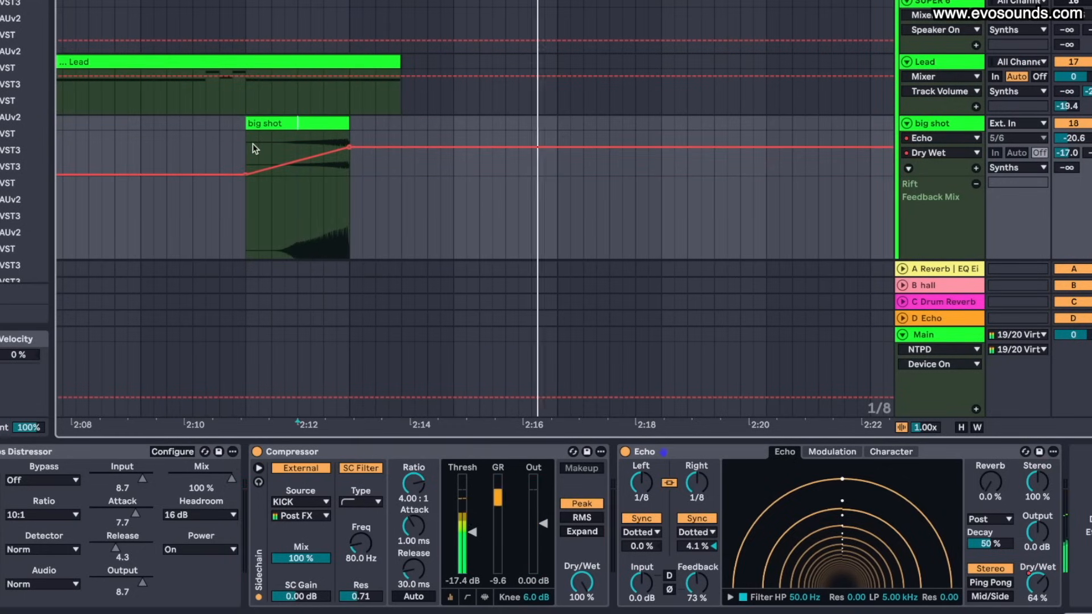
mouse_move(349, 151)
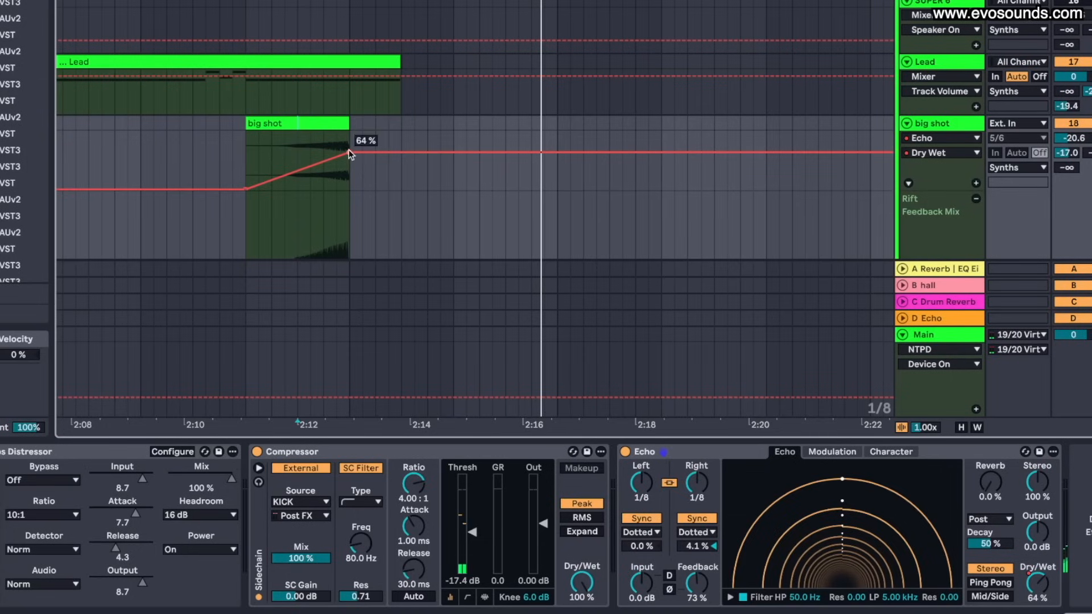
Automate the Echo Feedback to rise to 110% across the last big shot clip and play the result
left_click(704, 590)
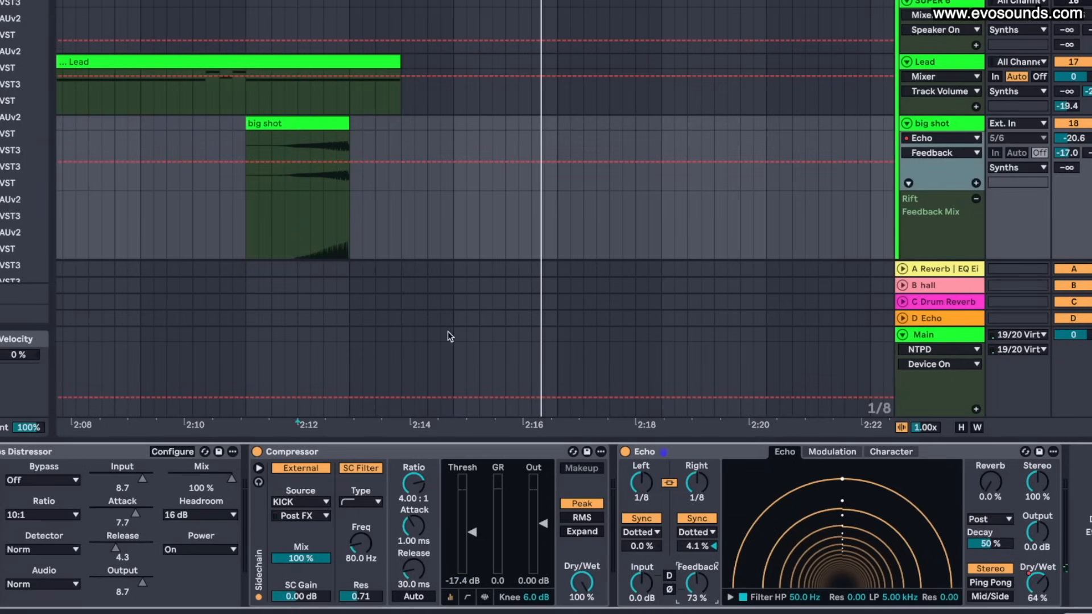
left_click_drag(246, 163, 349, 148)
key("space")
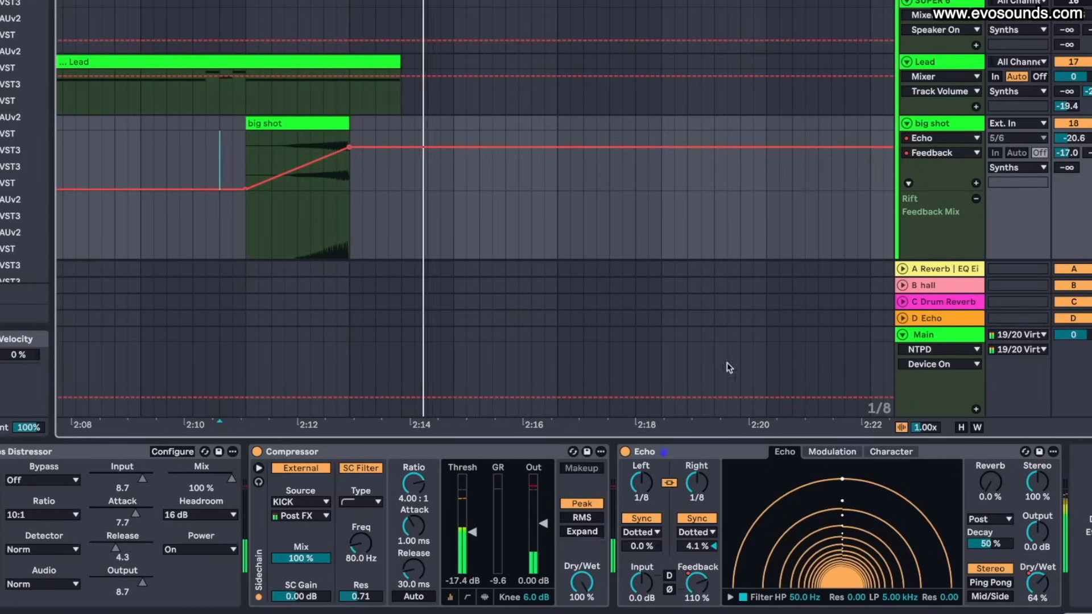
Enlarge the big shot track's Rift Feedback Mix automation lane to show its curve while playback runs
scroll(914, 172, "down", 3)
scroll(924, 204, "down", 2)
scroll(623, 89, "up", 5)
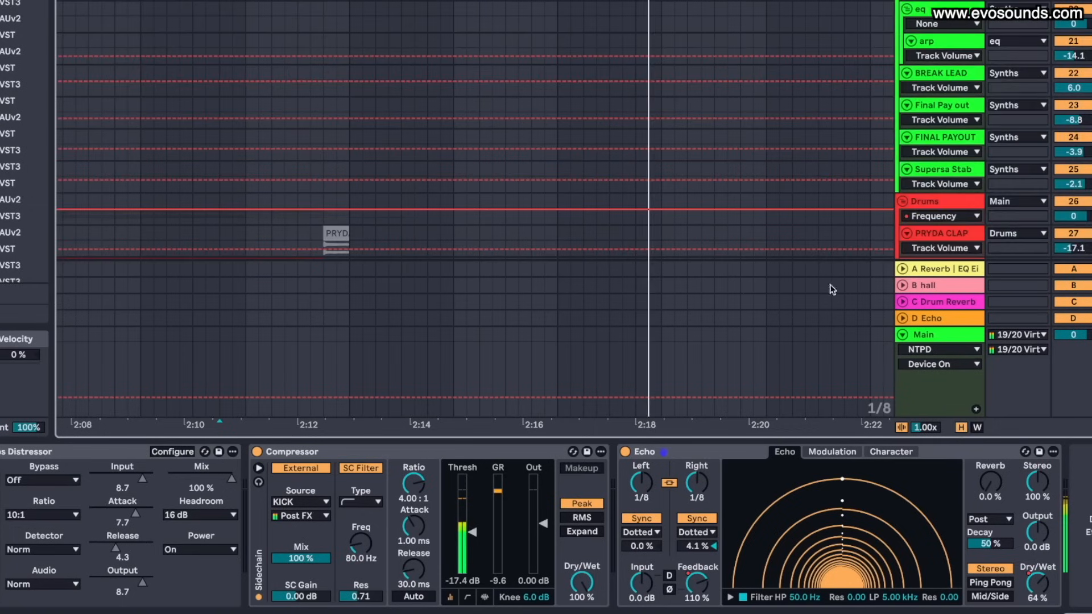
left_click(933, 34)
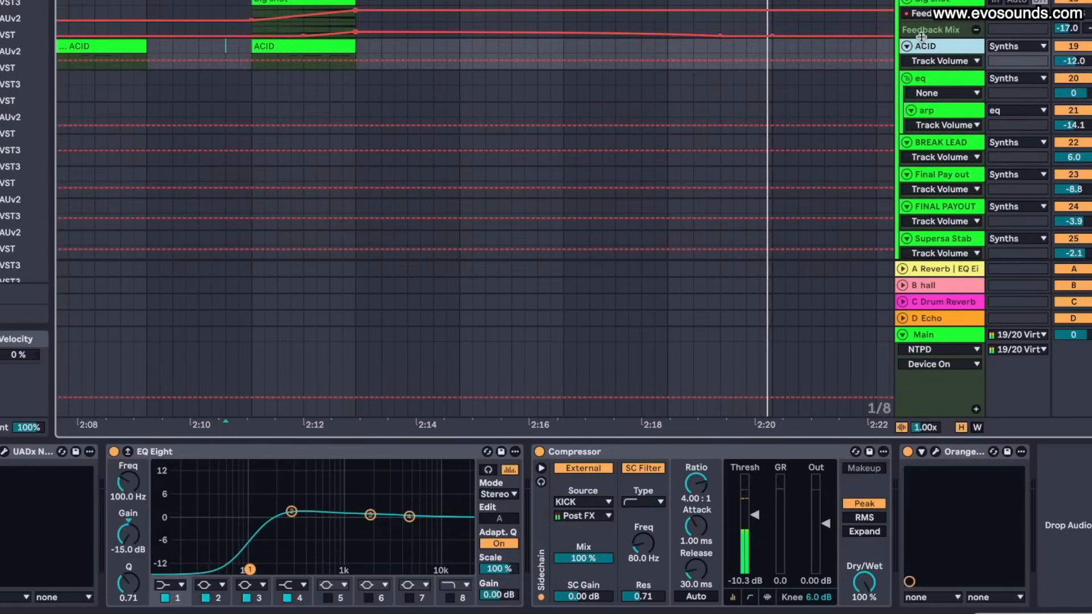
scroll(917, 113, "up", 2)
left_click(917, 108)
left_click_drag(917, 113, 917, 214)
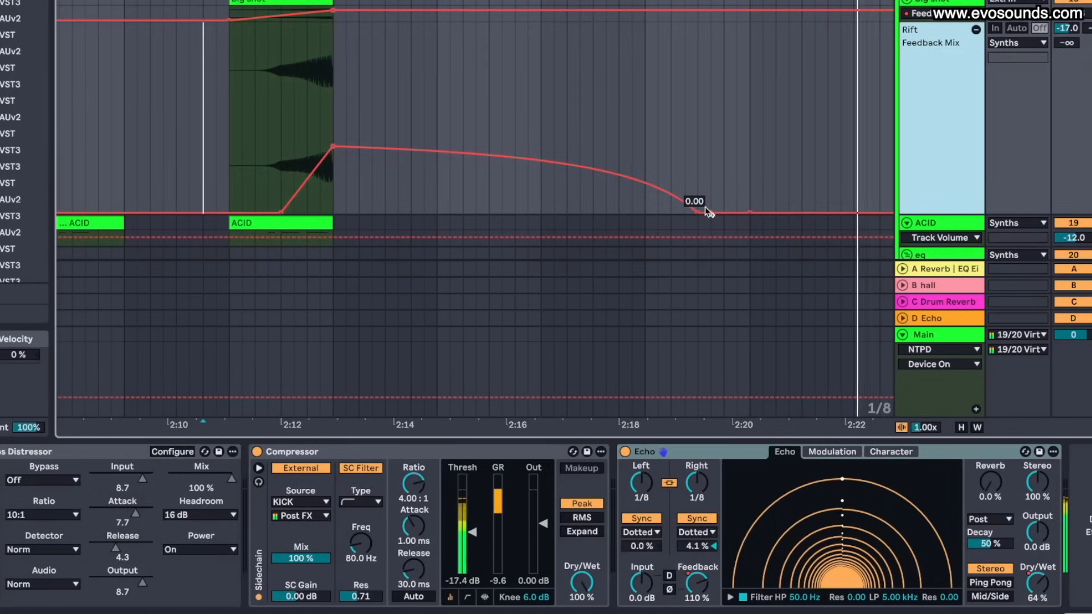
Fade the Echo Dry/Wet down to 0% by about 2:19 and drop the Echo Feedback abruptly at about 2:20
left_click(1037, 583)
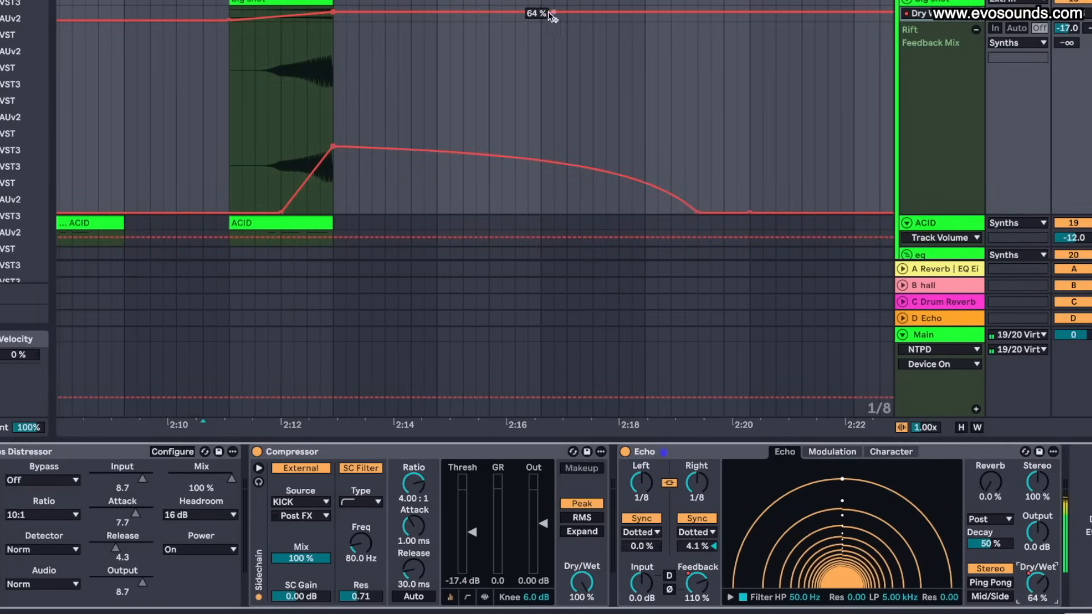
left_click_drag(653, 12, 673, 23)
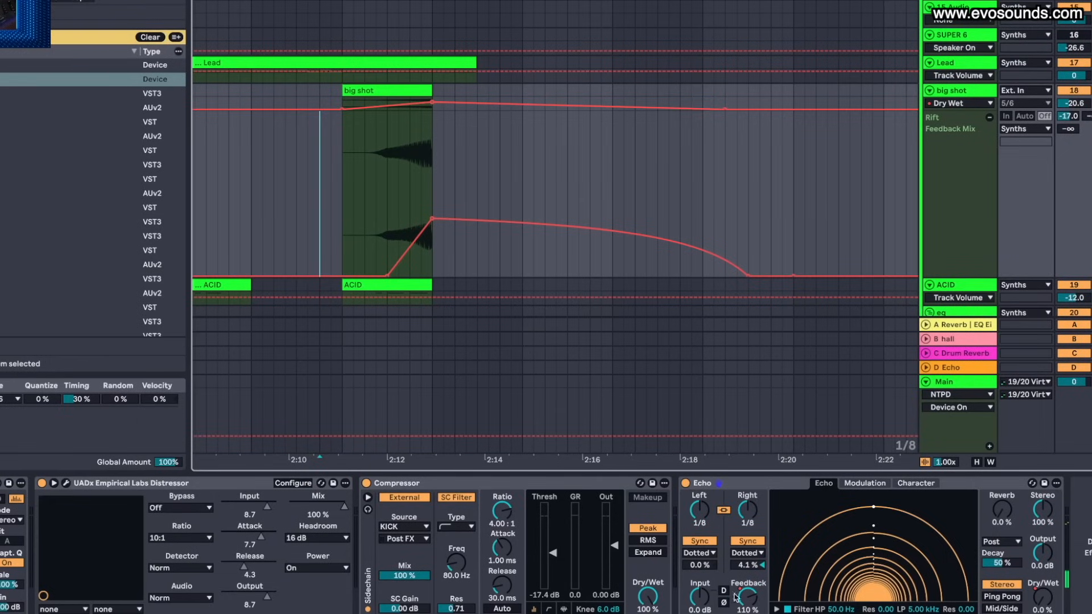
left_click(754, 599)
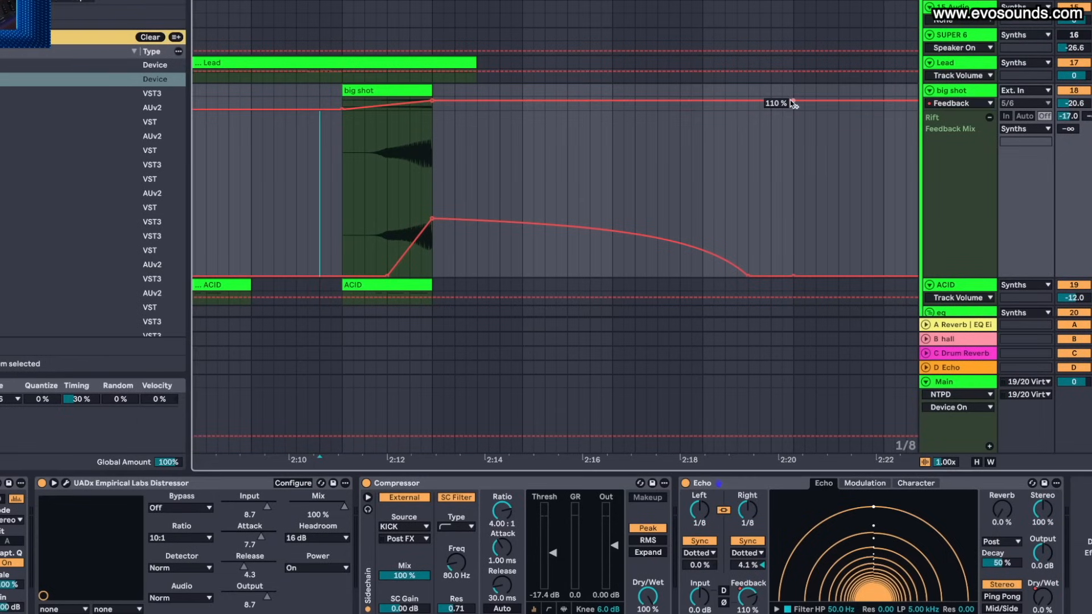
left_click_drag(793, 101, 793, 109)
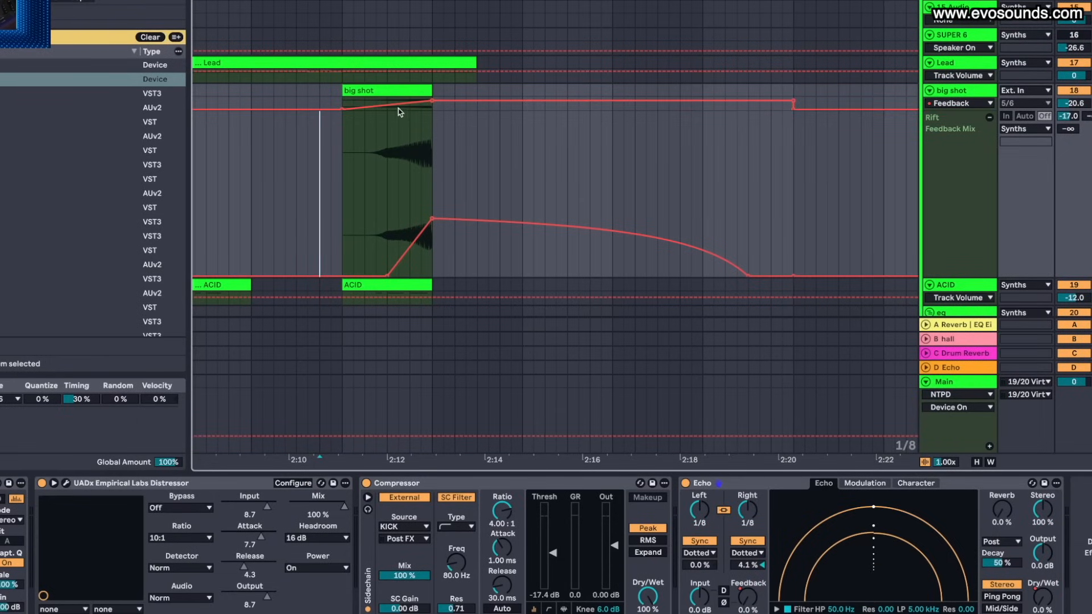
Play the echo tail after the last big shot clip and adjust the end point of the Dry/Wet fade near 2:20
left_click(388, 132)
key("space")
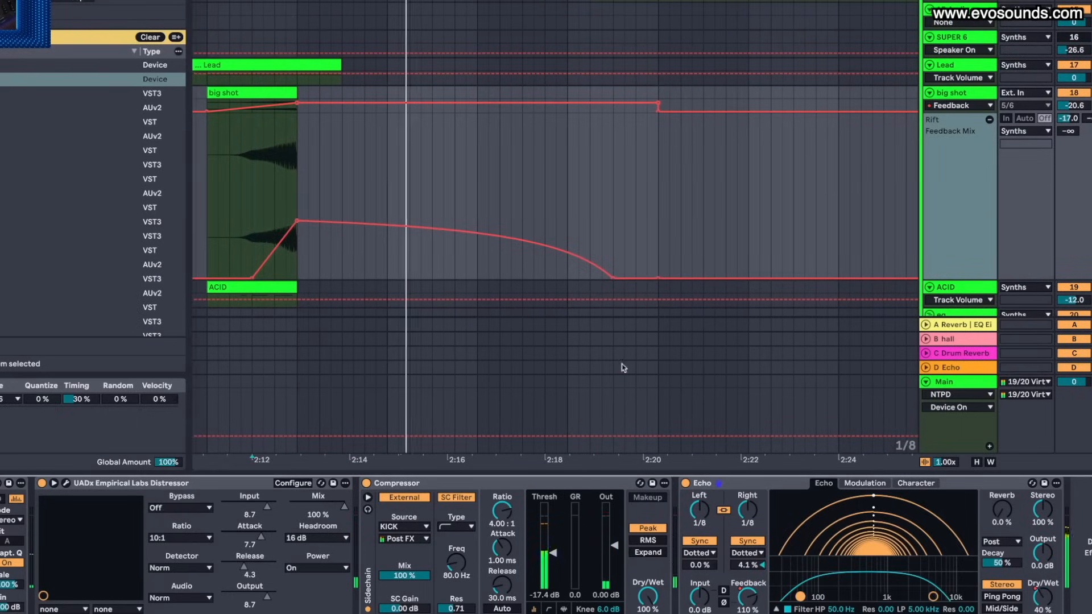
scroll(758, 154, "down", 1)
key("minus")
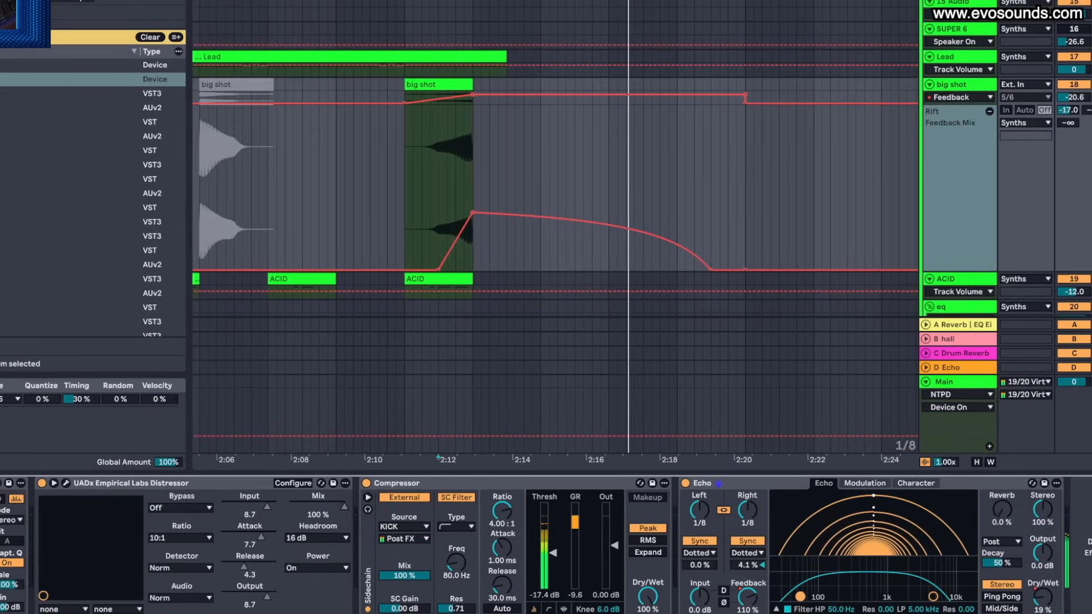
left_click_drag(1042, 595, 1042, 612)
left_click(939, 190)
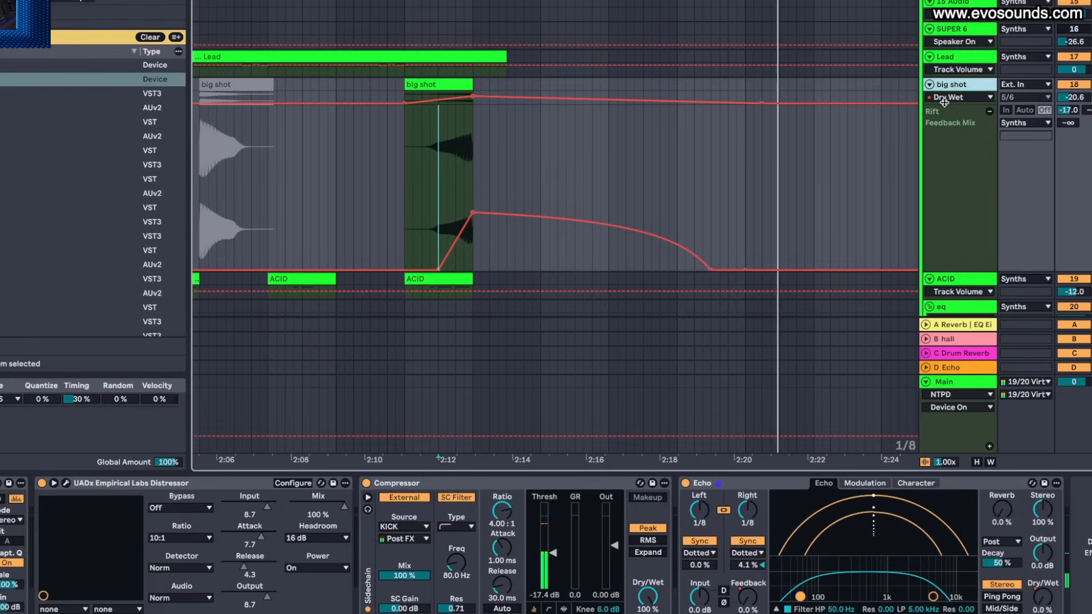
left_click_drag(762, 180, 746, 154)
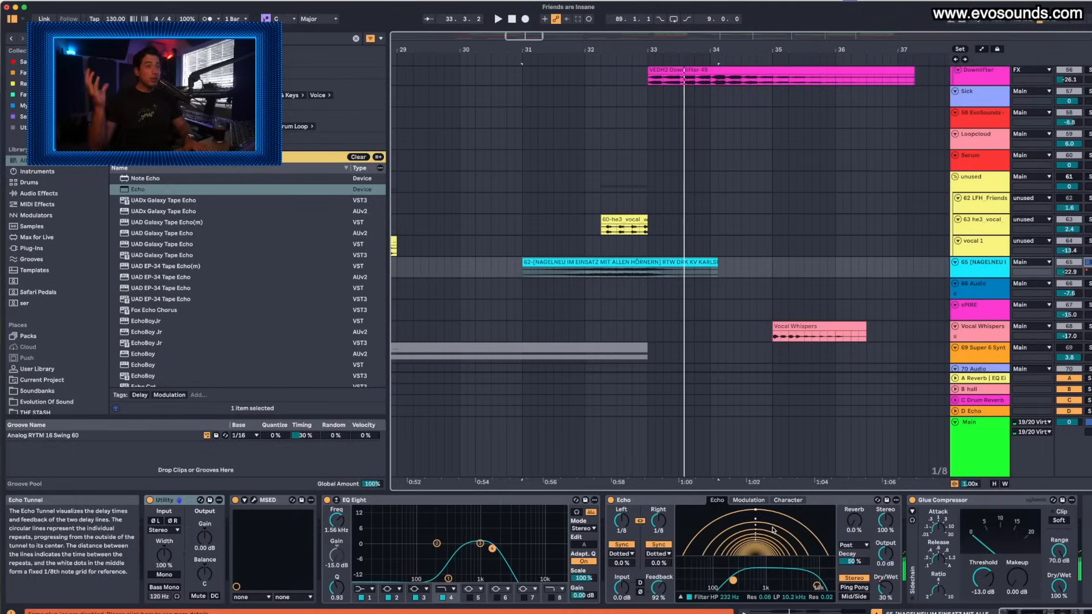
Play the NAGELNEU clip on track 65 from around bar 31 past the downlifter at bar 33
key("space")
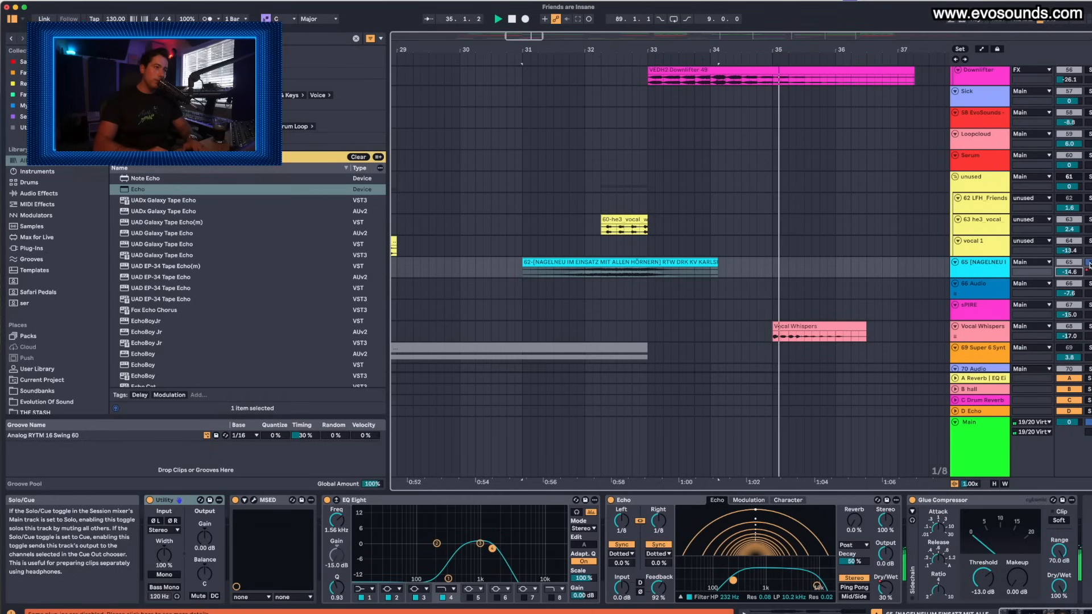
left_click(705, 267)
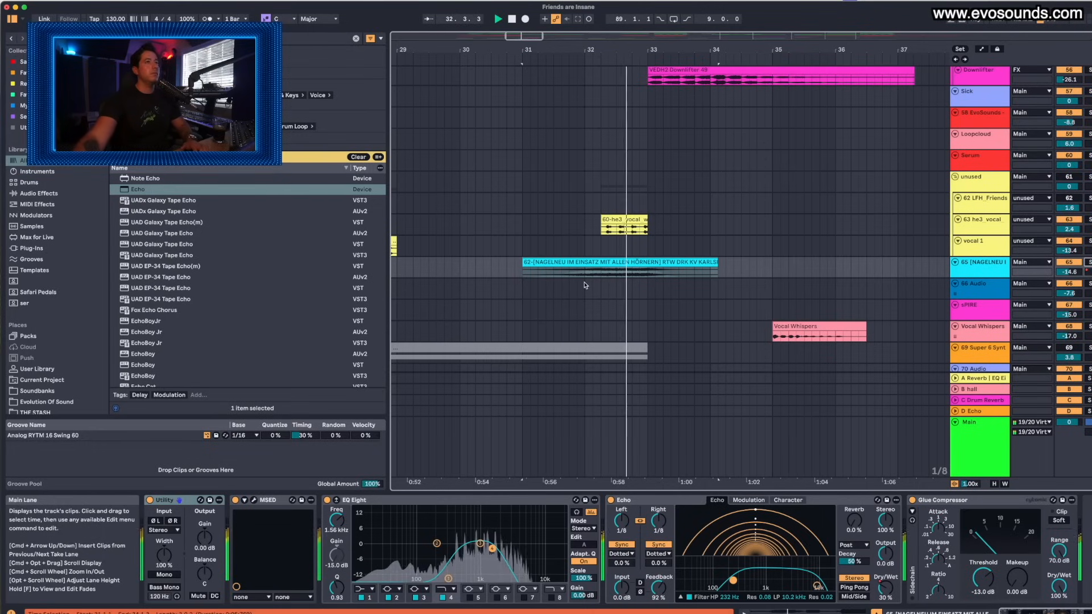
scroll(585, 285, "up", 5)
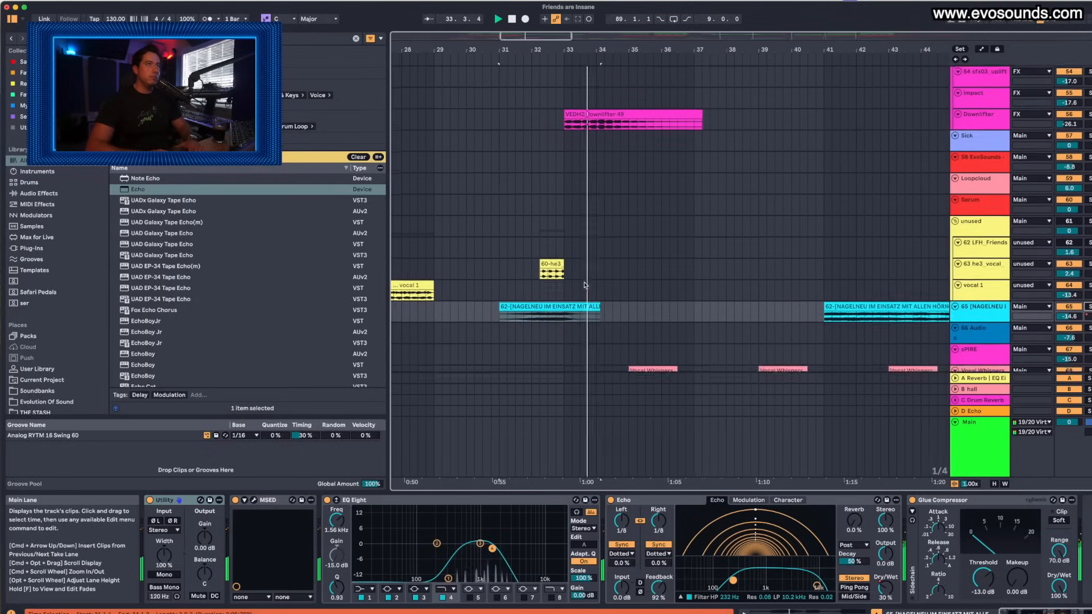
scroll(585, 285, "down", 2)
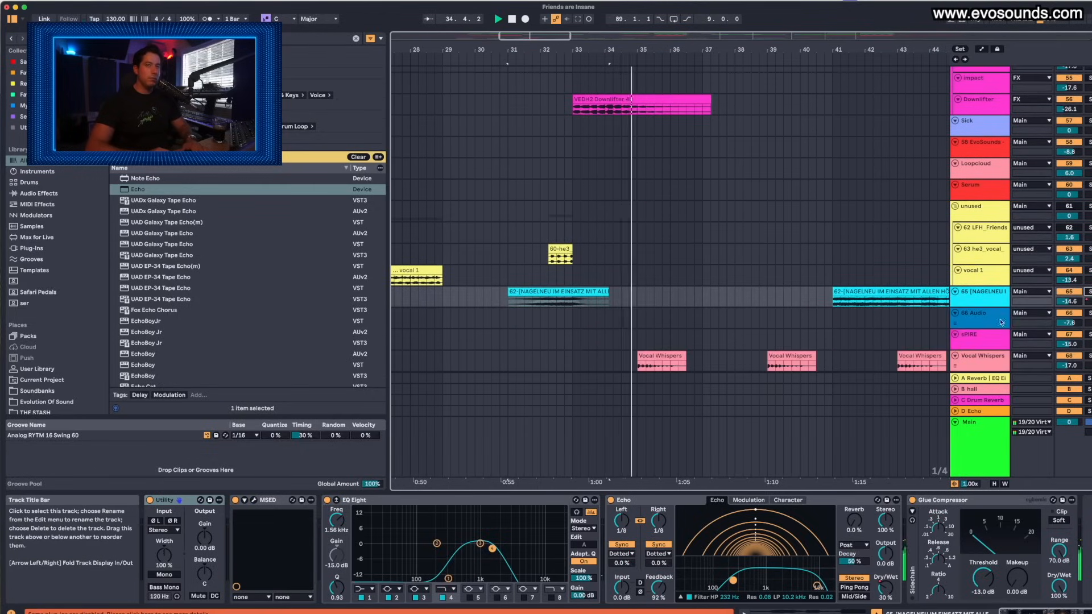
Show the DRUM FILL 1 clip just before bar 33 and play the transition through it
scroll(646, 273, "up", 10)
left_click(578, 310)
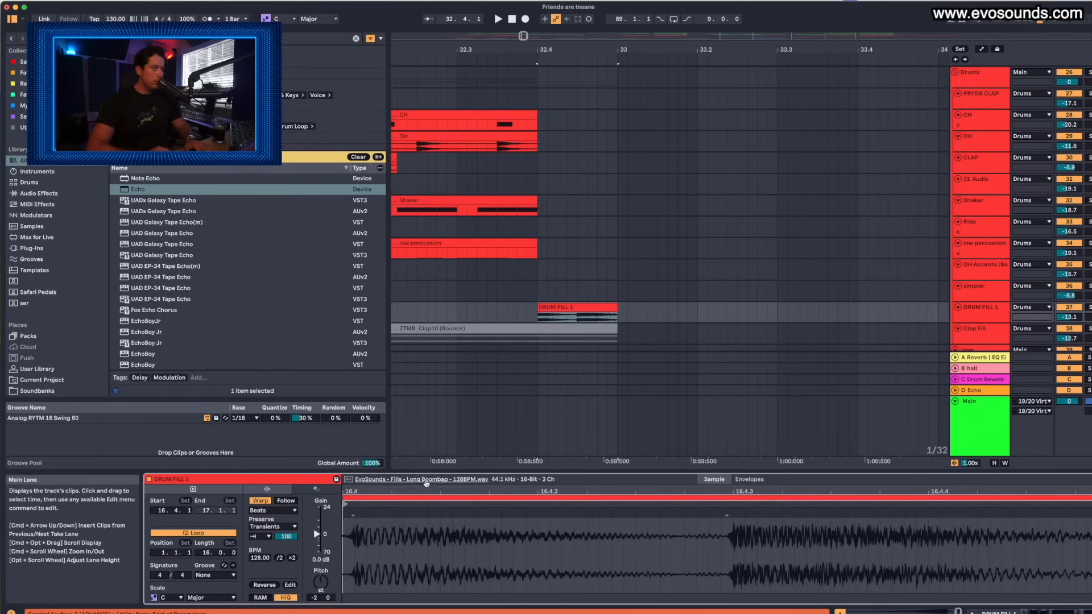
left_click(985, 313)
key("space")
scroll(595, 240, "down", 5)
left_click(595, 239)
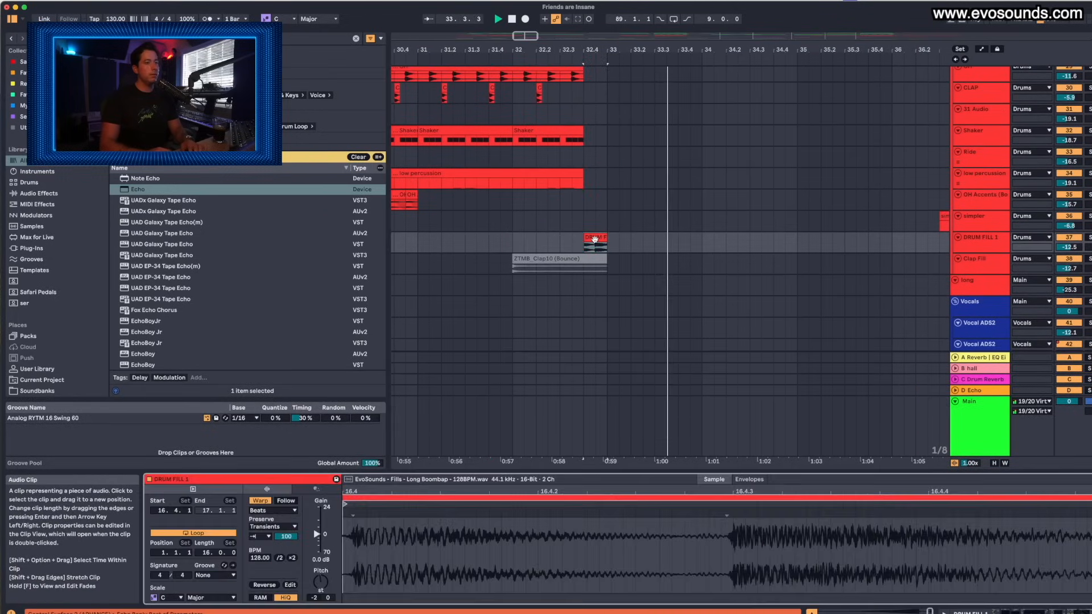
scroll(604, 220, "down", 3)
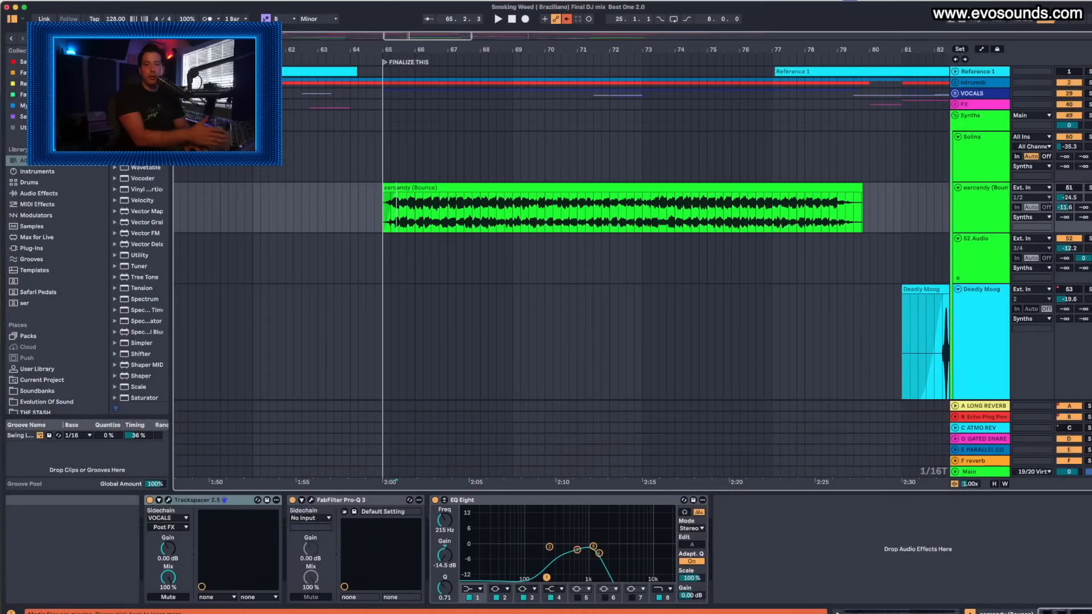
In the Smoking Weed set, play from bar 63 into the earcandy (Bounce) clip that starts at bar 65
scroll(398, 187, "down", 4)
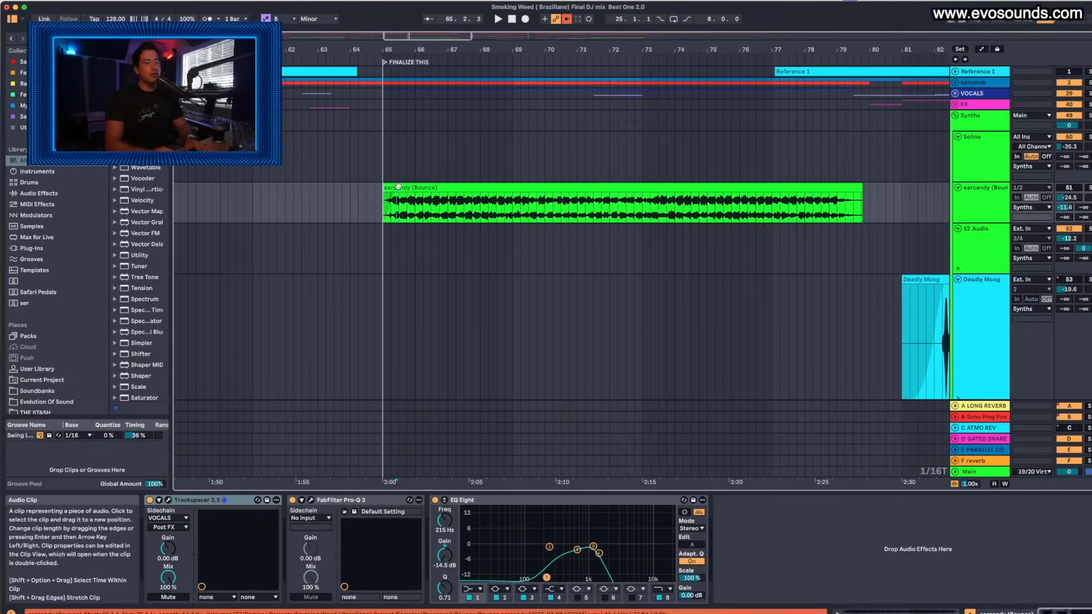
scroll(398, 187, "up", 3)
scroll(398, 187, "up", 2)
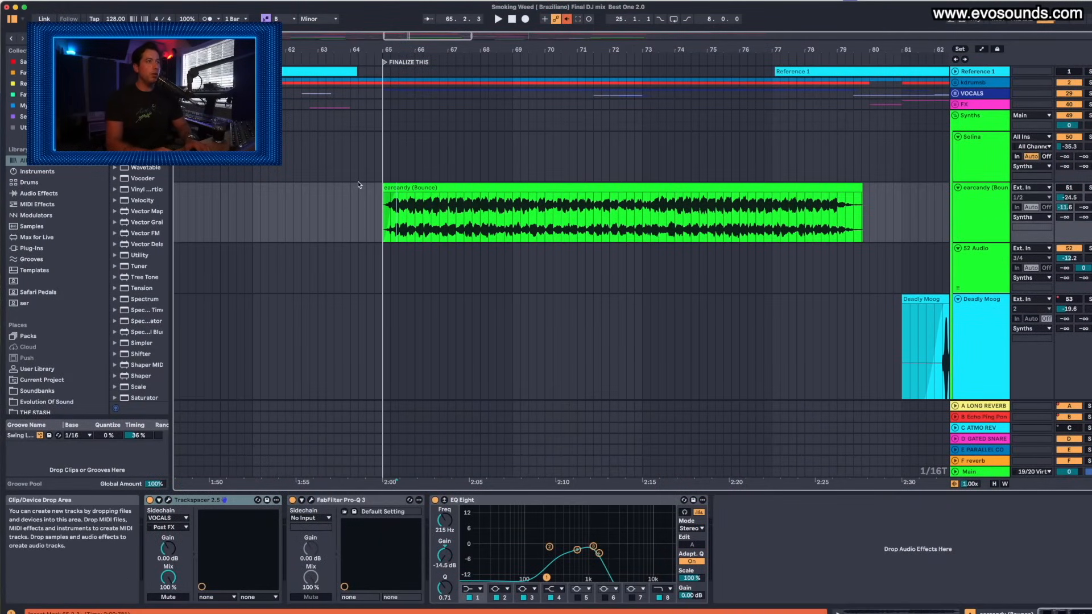
left_click(325, 156)
key("space")
scroll(325, 156, "left", 3)
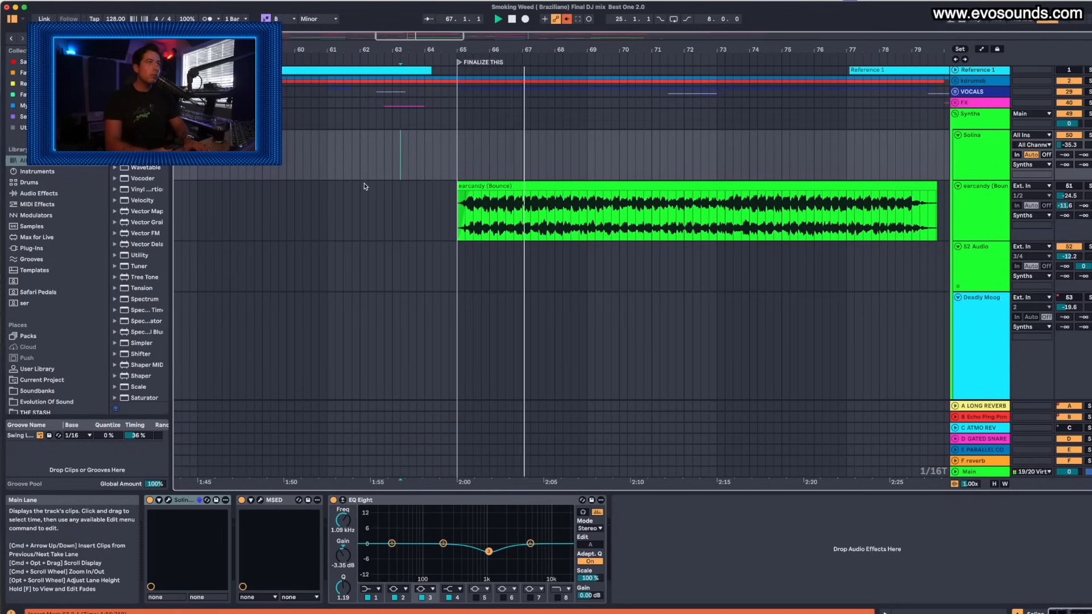
scroll(471, 224, "down", 2)
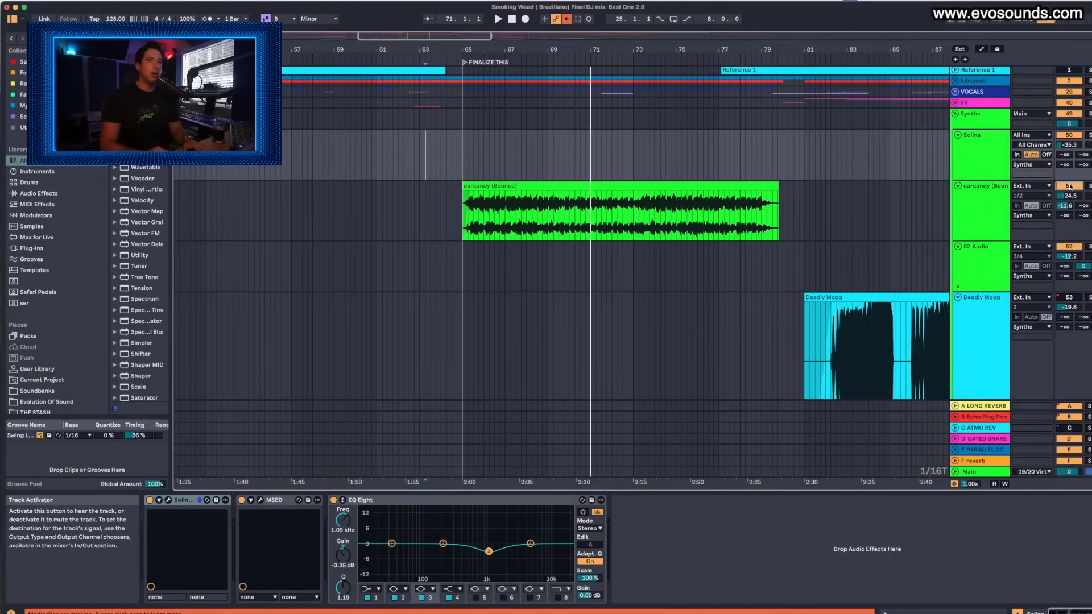
Play the earcandy (Bounce) clip from bar 65, raise its track volume to -20.5 dB, and switch to the Session mixer
left_click(504, 181)
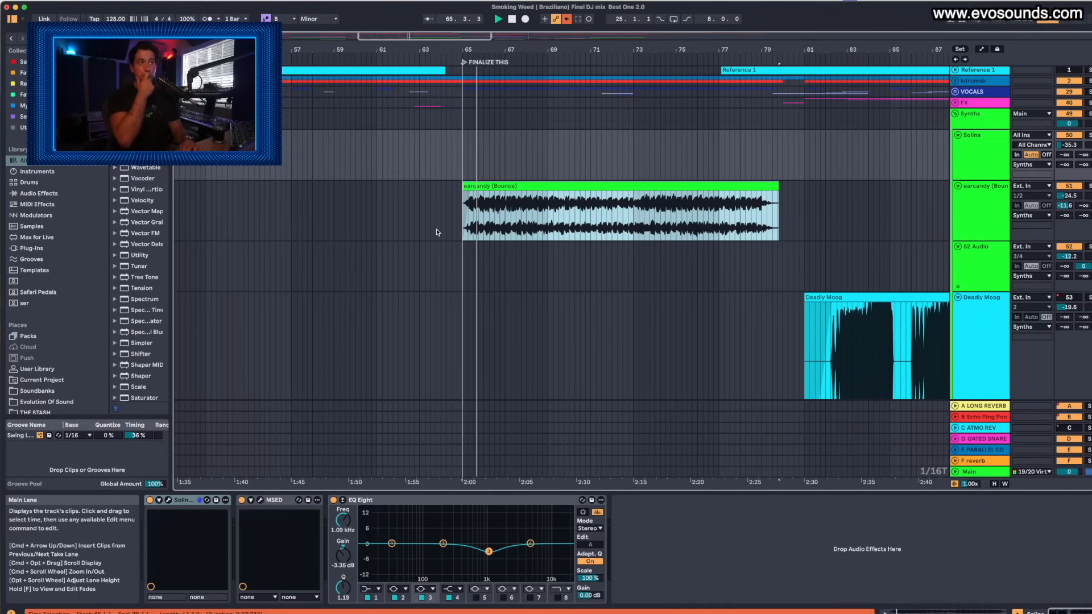
left_click(1059, 195)
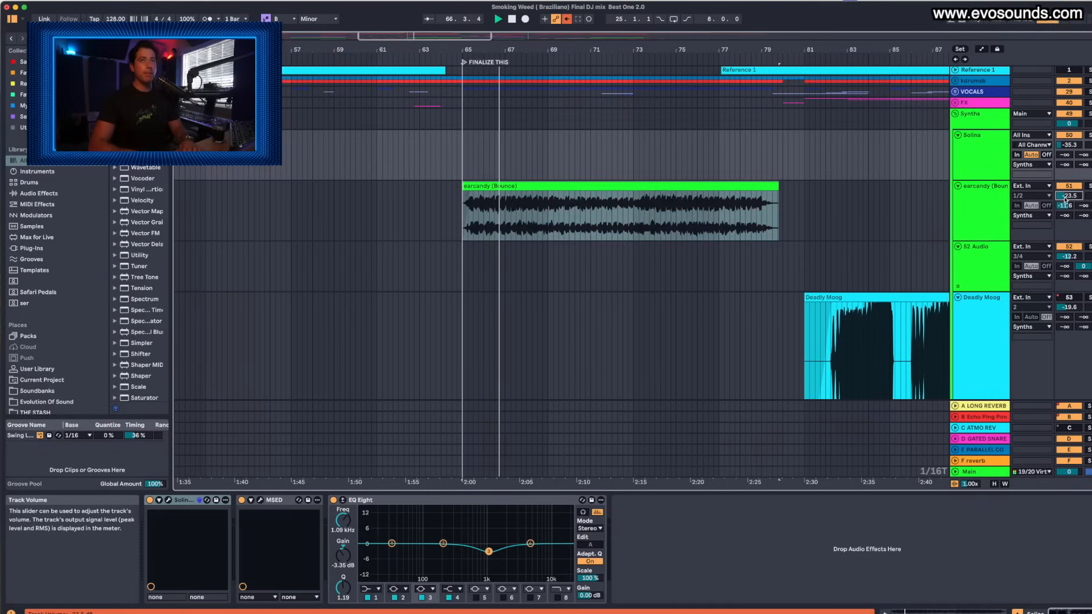
left_click_drag(1066, 198, 1075, 199)
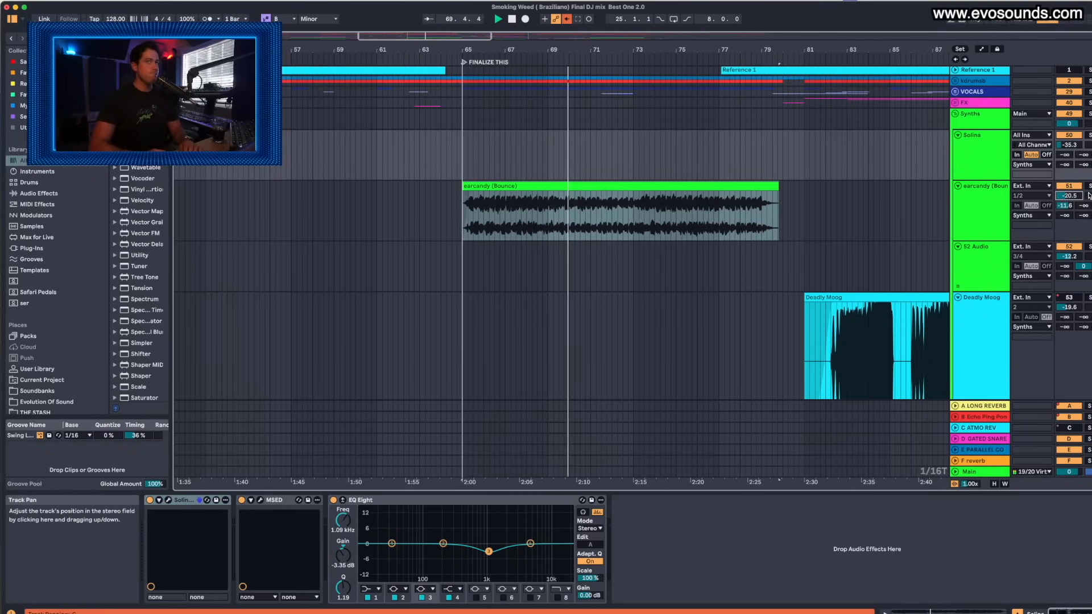
key("Tab")
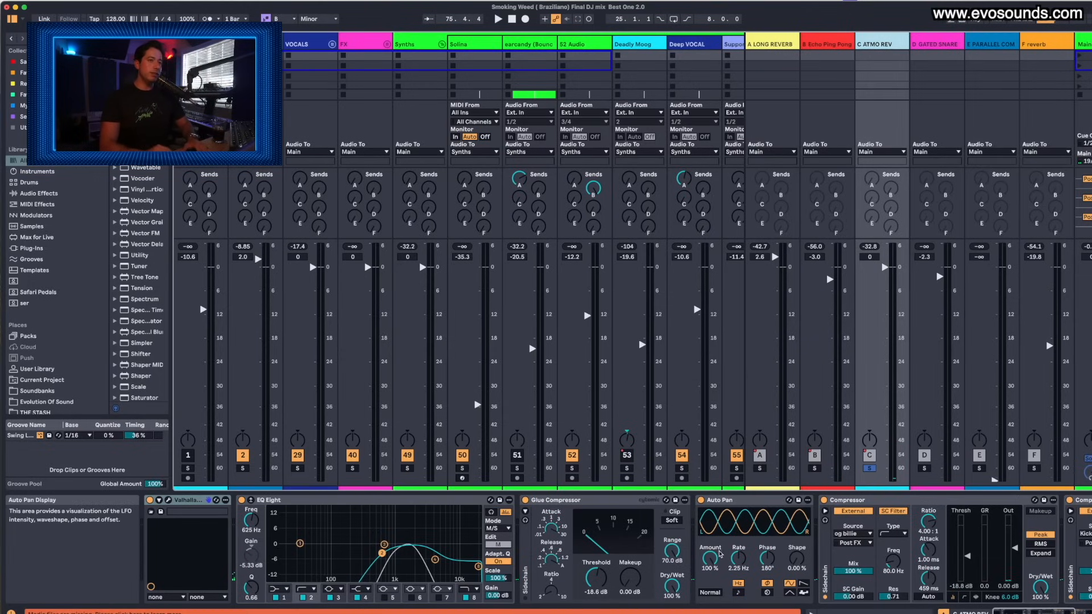
Audition the C ATMO REV return soloed during vocal playback and compare it with the full mix
left_click(714, 560)
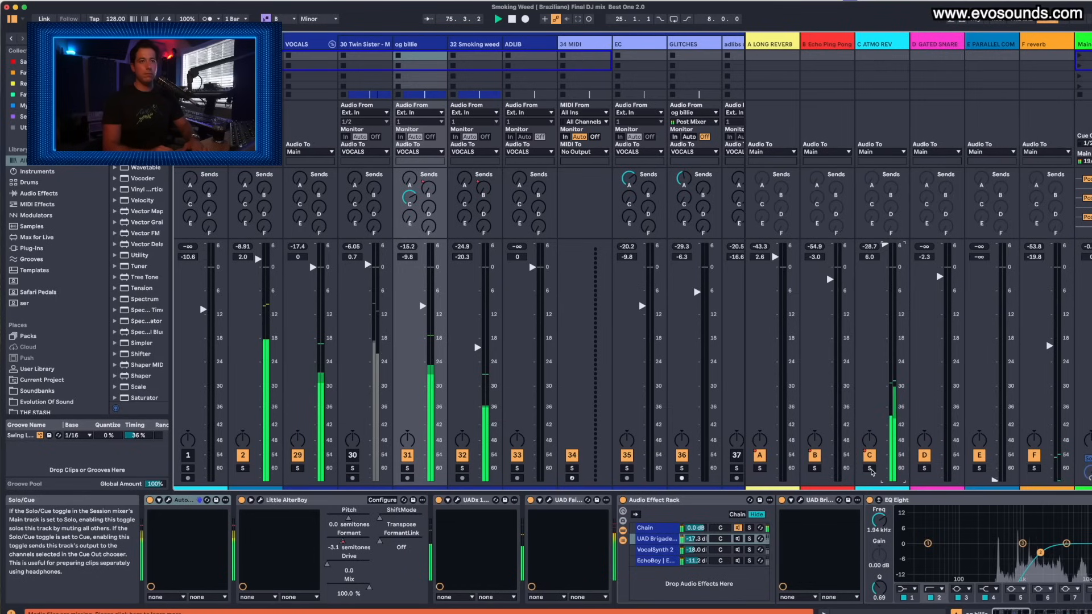
left_click(870, 470)
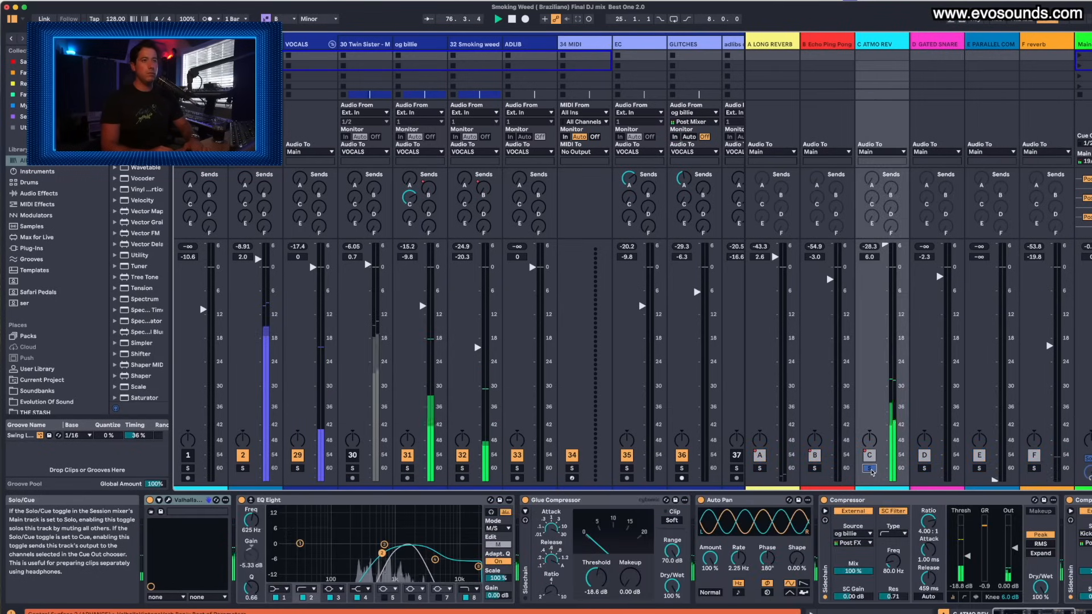
left_click(870, 469)
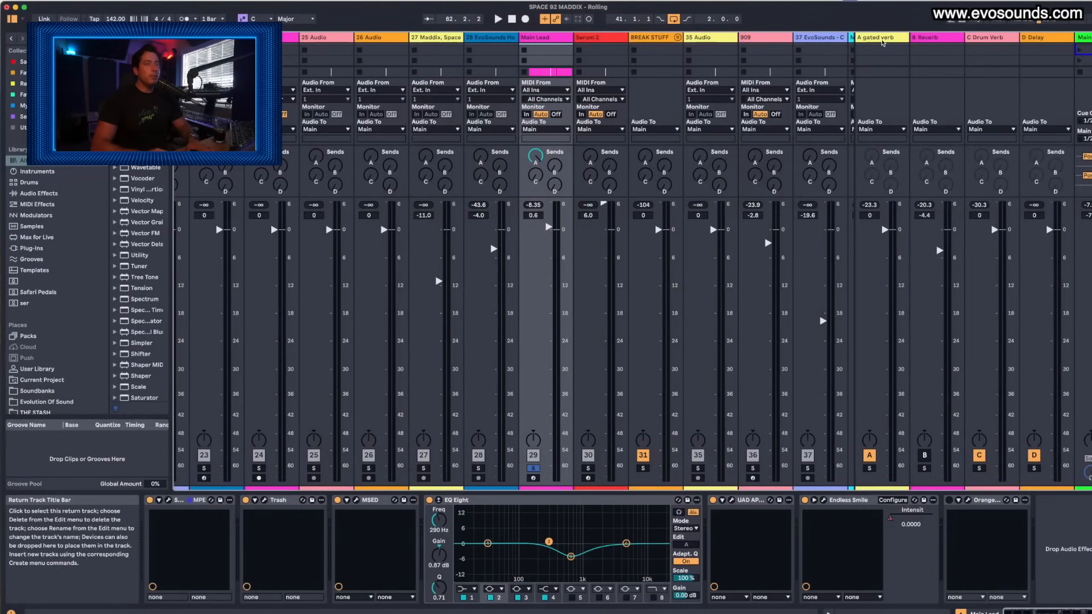
In the SPACE 92 MADDIX - Rolling set, inspect ValhallaVintageVerb on the A gated verb return and close its window, keeping the set open
left_click(881, 39)
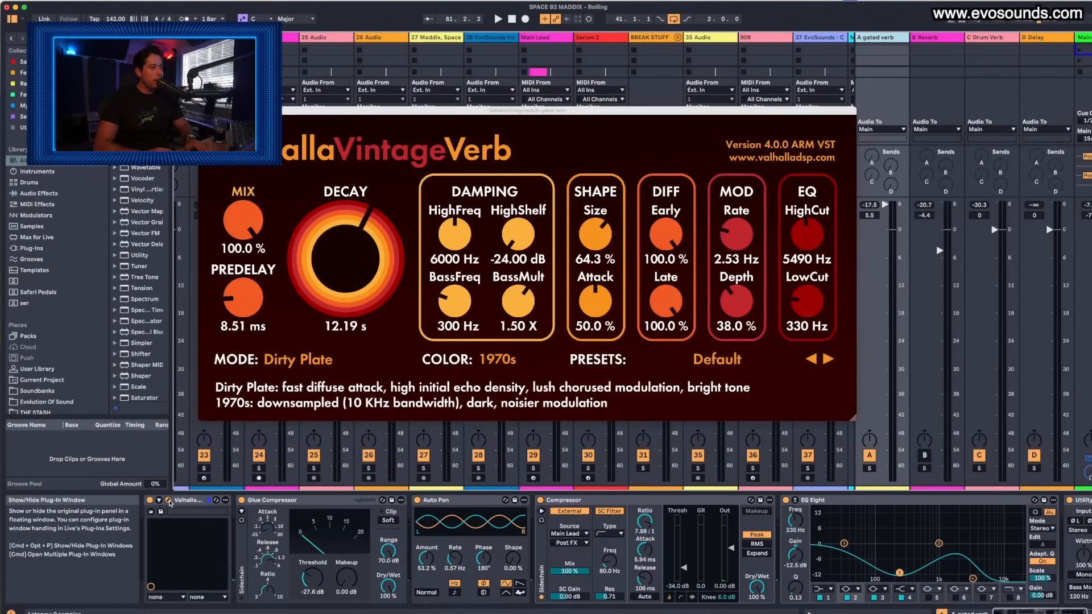
left_click(168, 500)
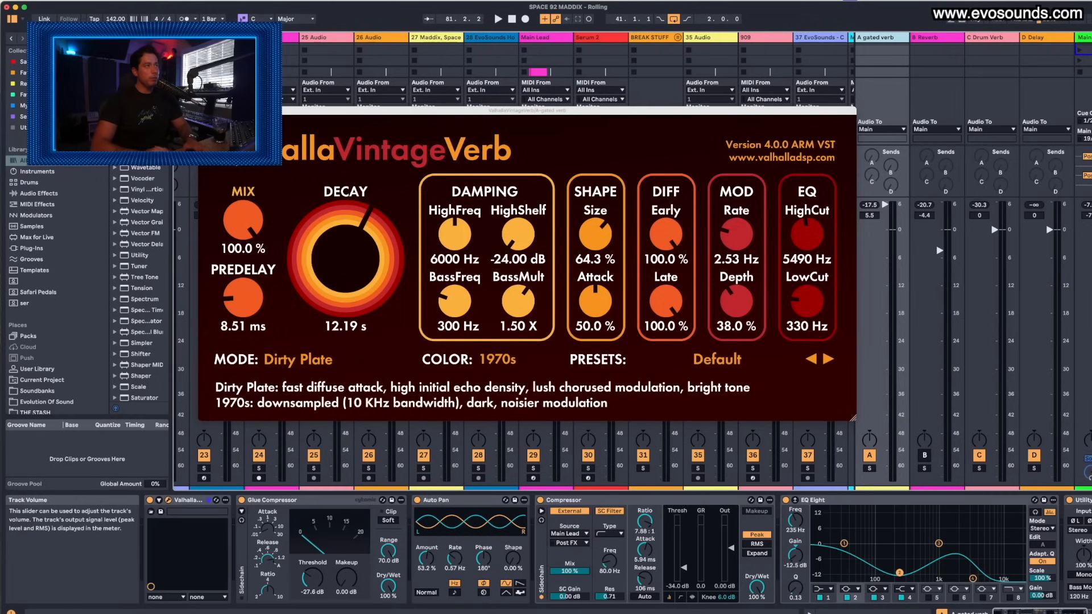
key("super+q")
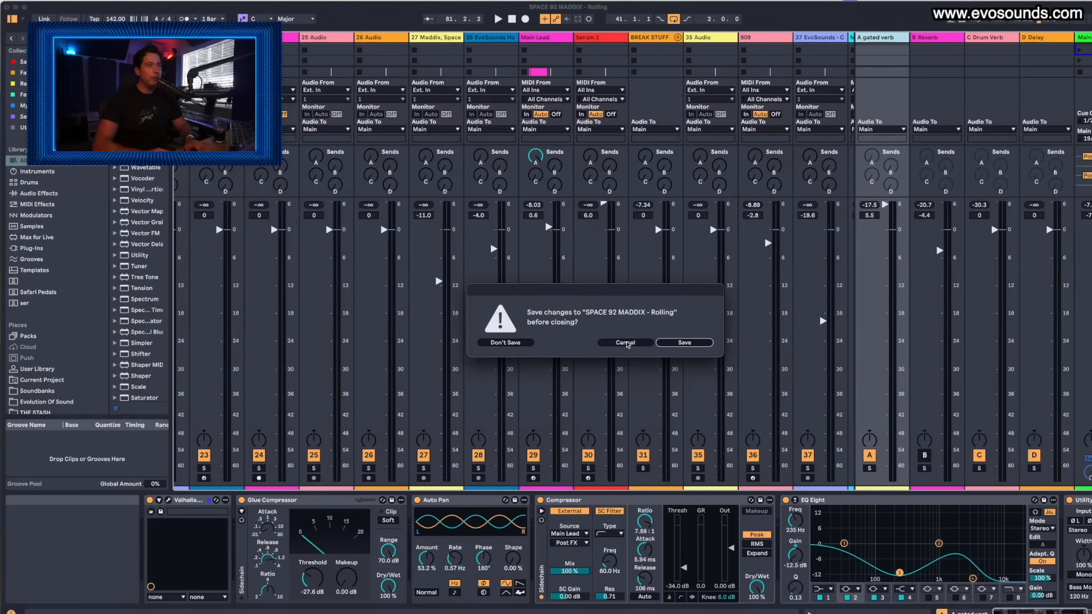
left_click(628, 344)
Set the A gated verb Compressor's external sidechain source to Main Lead, tapped Pre FX
left_click(597, 501)
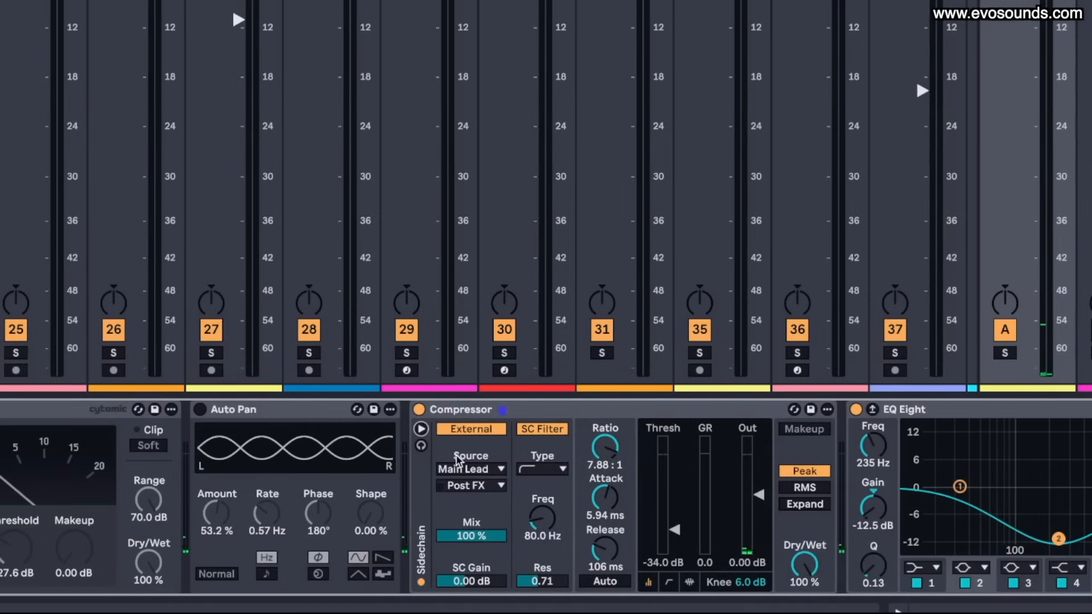
left_click(459, 469)
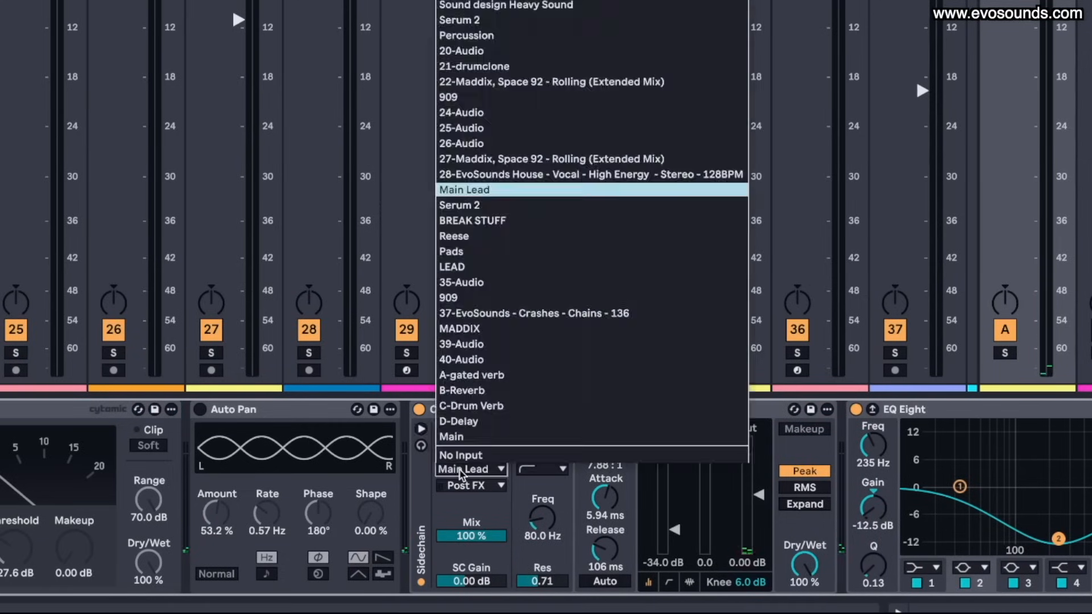
left_click(531, 193)
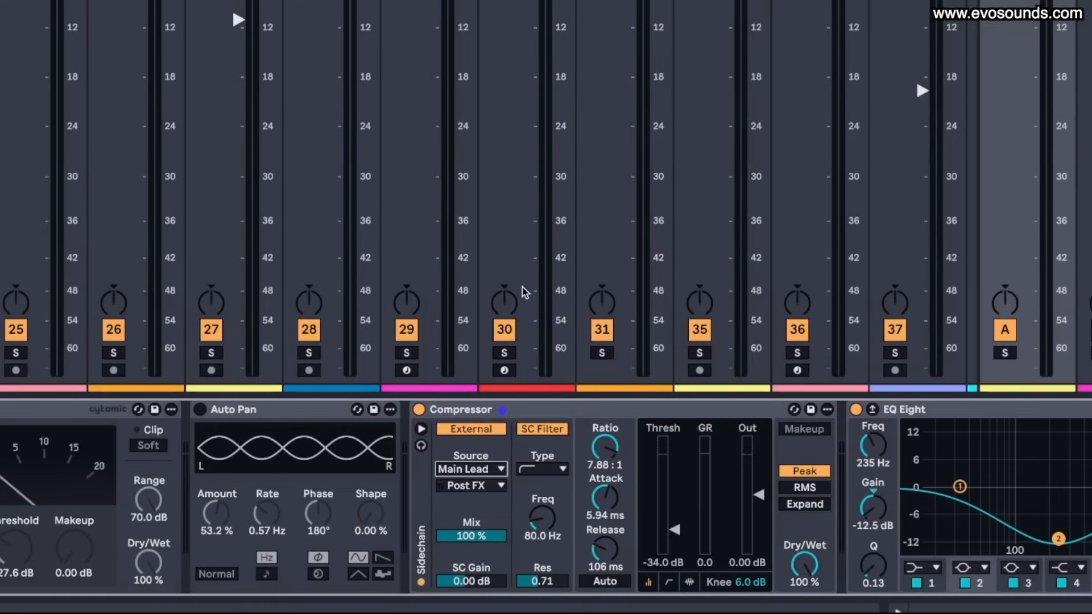
left_click(461, 486)
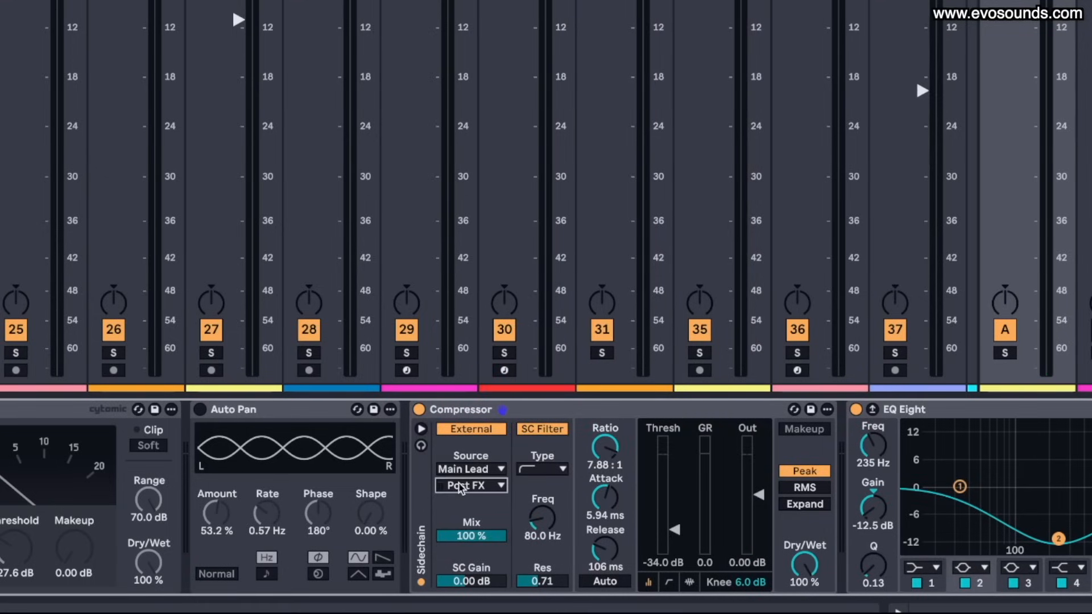
left_click(468, 486)
left_click(468, 500)
Set the gated verb Compressor's threshold to -49.0 dB and its attack to 64.5 ms
mouse_move(677, 532)
left_mouse_down()
mouse_move(676, 470)
mouse_move(676, 517)
mouse_move(676, 506)
left_mouse_up()
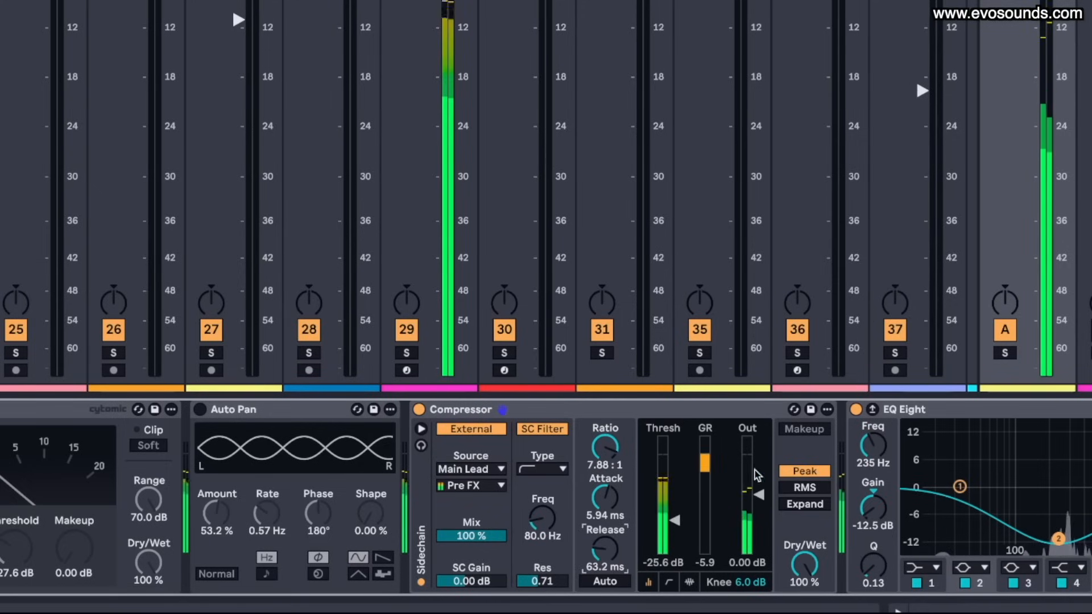
left_click_drag(674, 521, 676, 552)
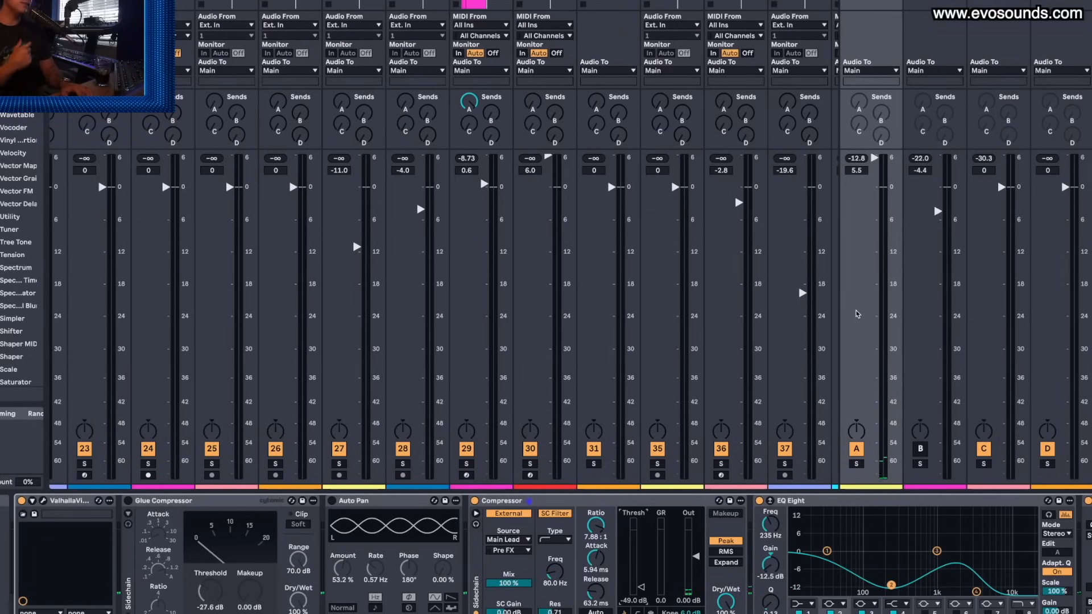
left_click(599, 561)
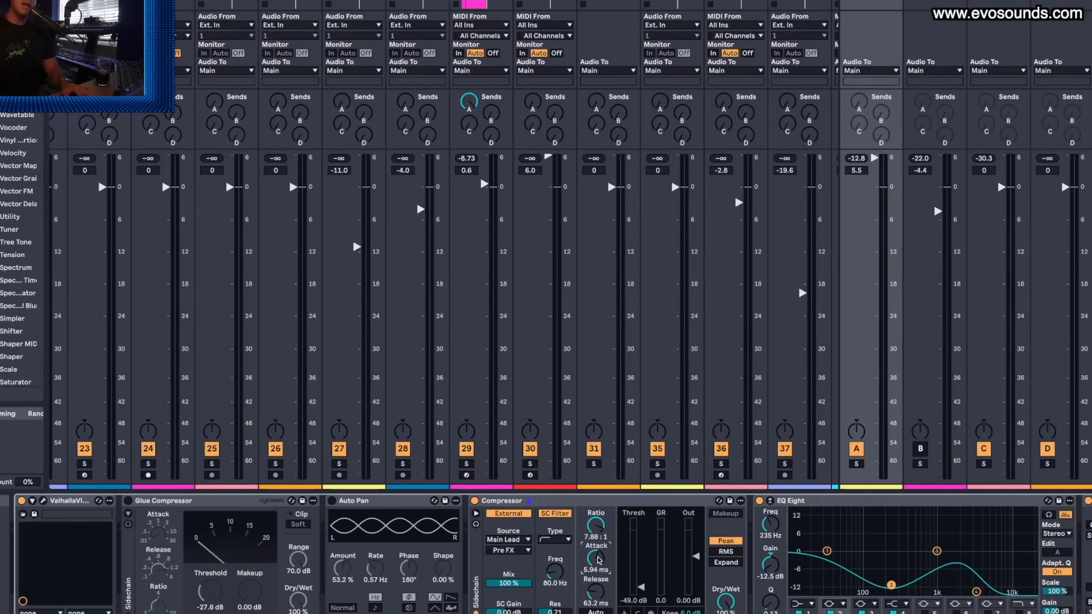
scroll(646, 551, "up", 10)
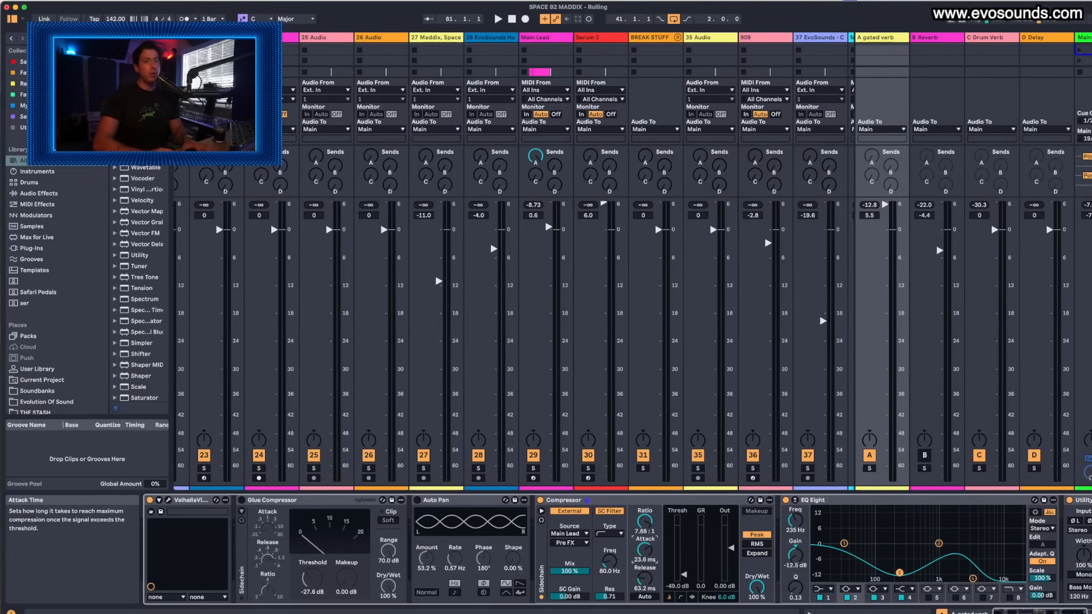
scroll(647, 551, "up", 8)
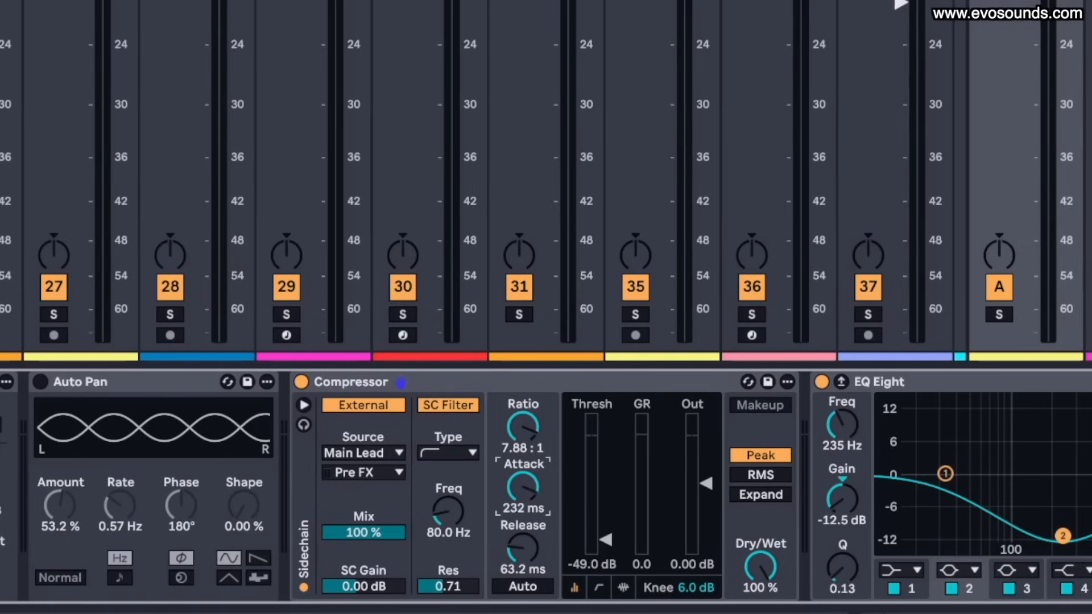
scroll(526, 485, "down", 5)
scroll(527, 485, "down", 5)
scroll(527, 485, "up", 8)
mouse_move(527, 501)
left_mouse_down()
mouse_move(528, 534)
mouse_move(528, 517)
left_mouse_up()
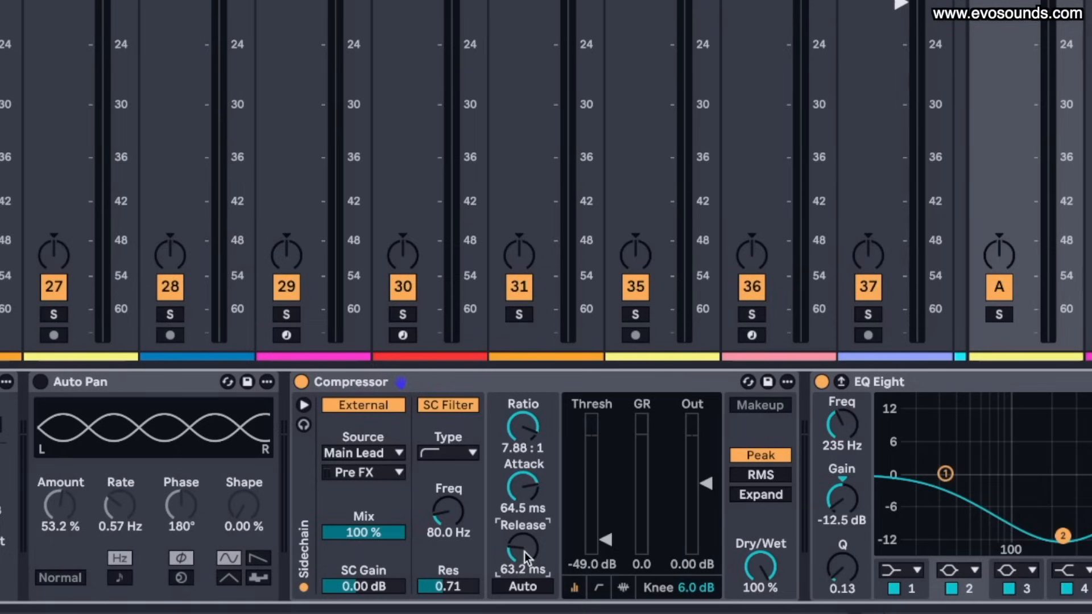
Audition a 459 ms release on the Compressor during playback and shorten the release to 45.0 ms
left_click_drag(525, 552, 525, 519)
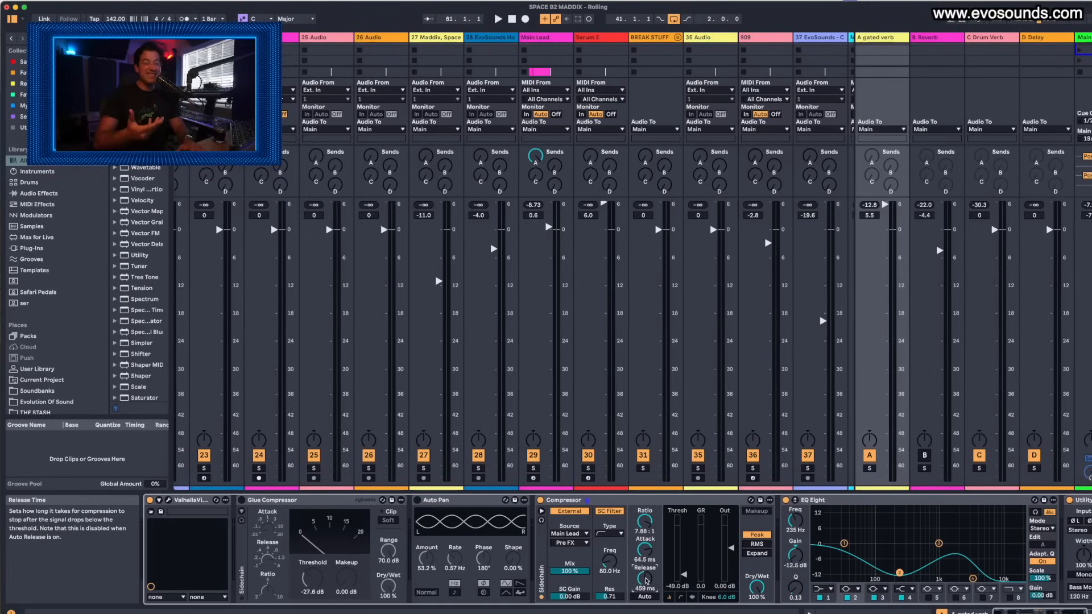
key("space")
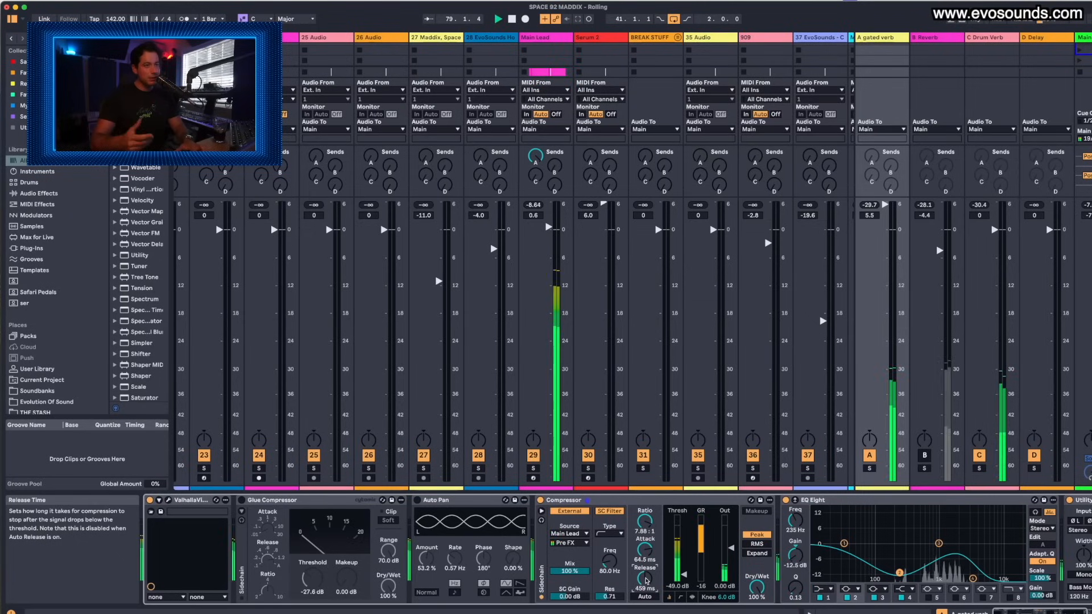
left_click_drag(644, 577, 646, 593)
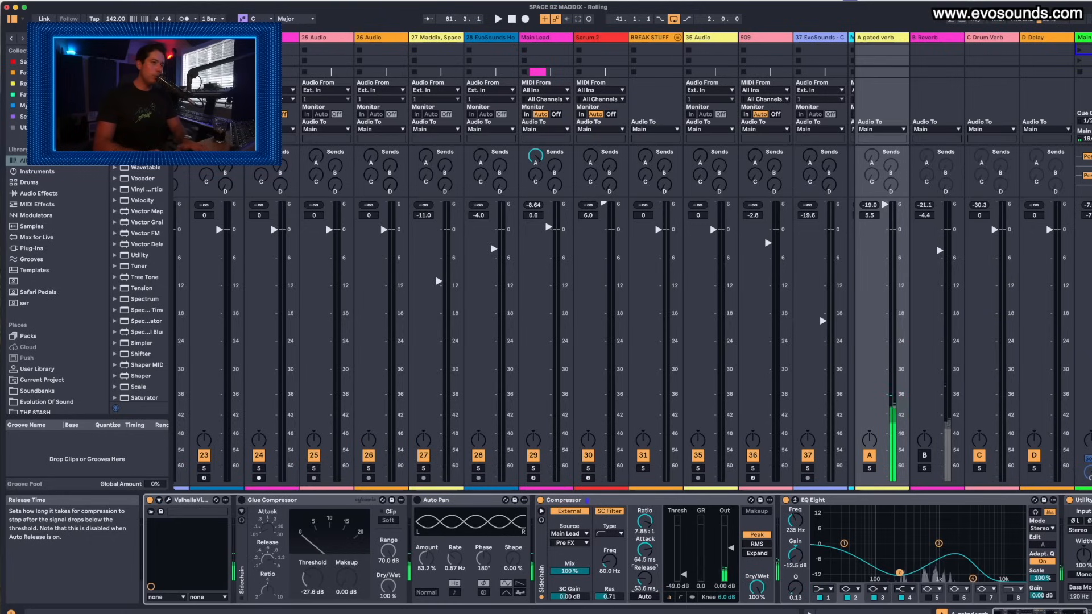
key("space")
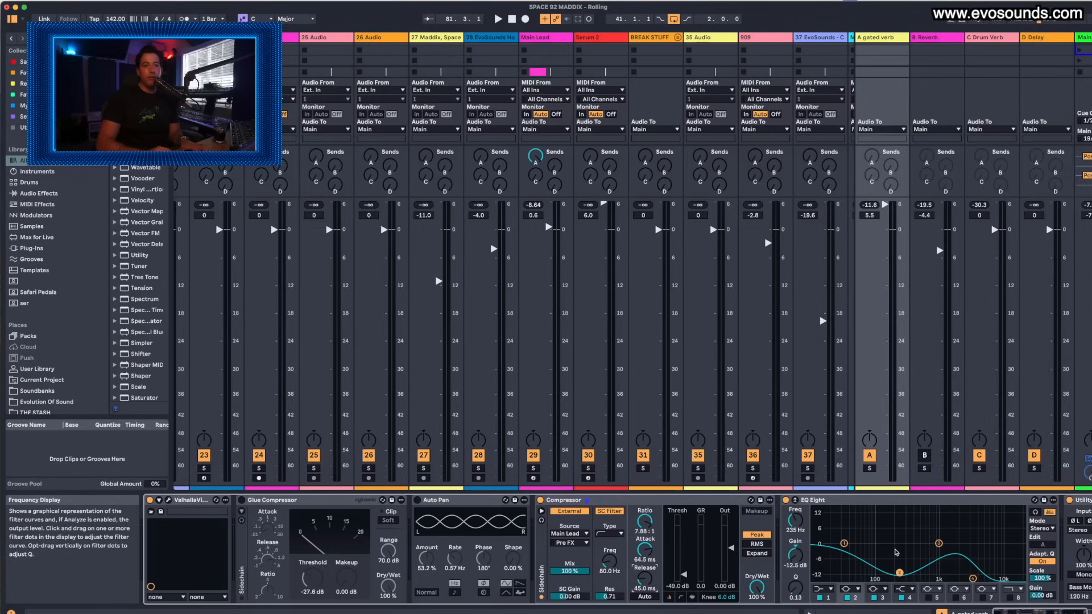
Move EQ Eight's dip to 278 Hz at -0.62 dB and duplicate the Compressor and Glue Compressor into alternating pairs after ValhallaVintageVerb
left_click_drag(899, 573, 904, 547)
left_click_drag(262, 516, 578, 522)
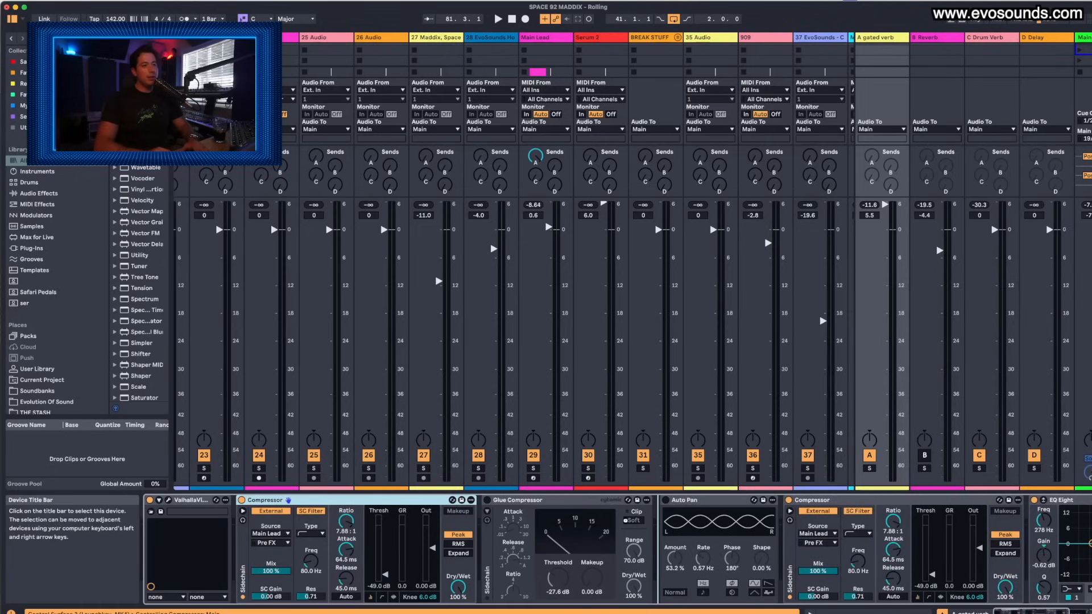
left_click_drag(288, 500, 658, 512)
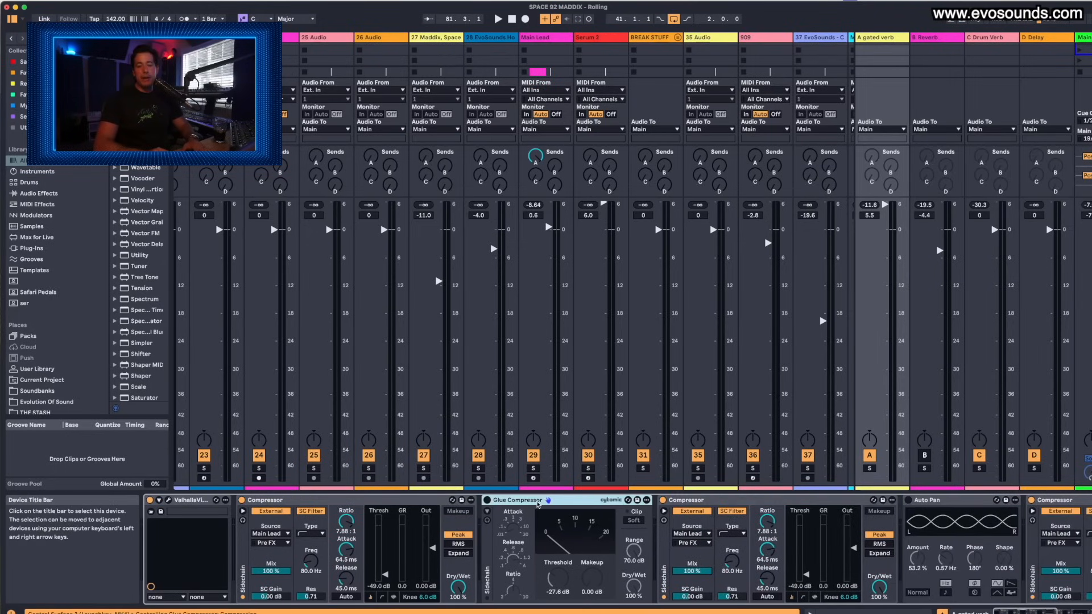
left_click_drag(256, 507, 255, 508)
left_click(244, 503)
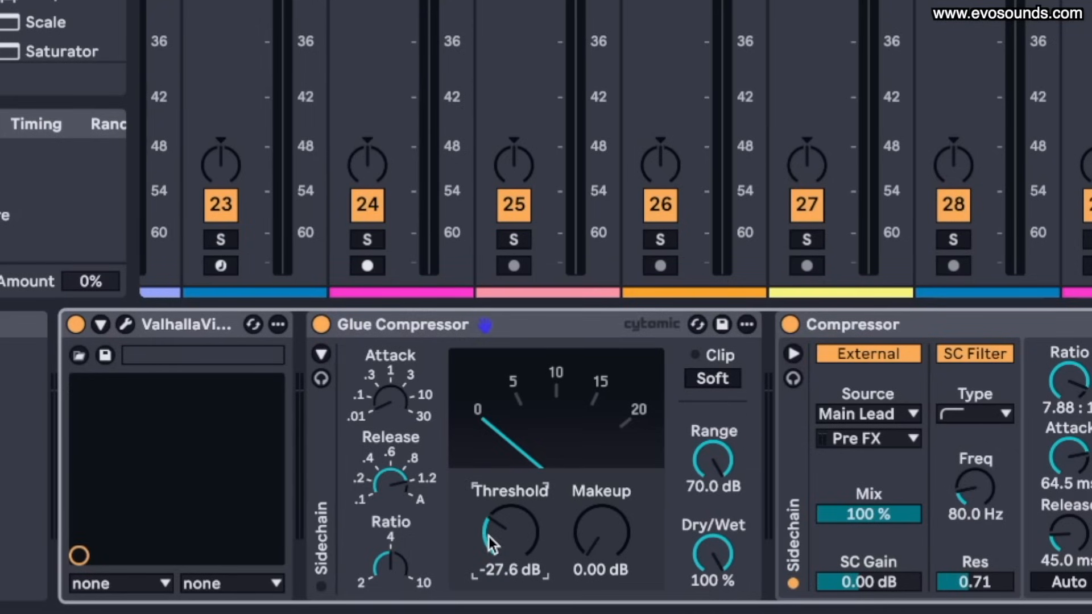
Set the first Glue Compressor's threshold to -26.3 dB and its makeup gain to 6.19 dB
left_click_drag(489, 537, 489, 521)
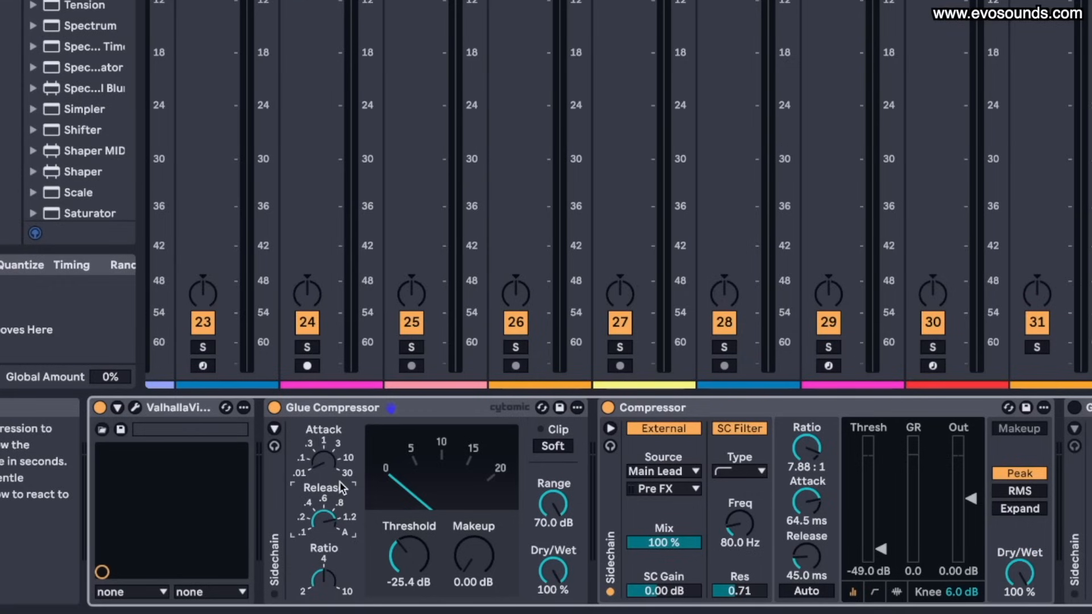
left_click_drag(488, 542, 489, 525)
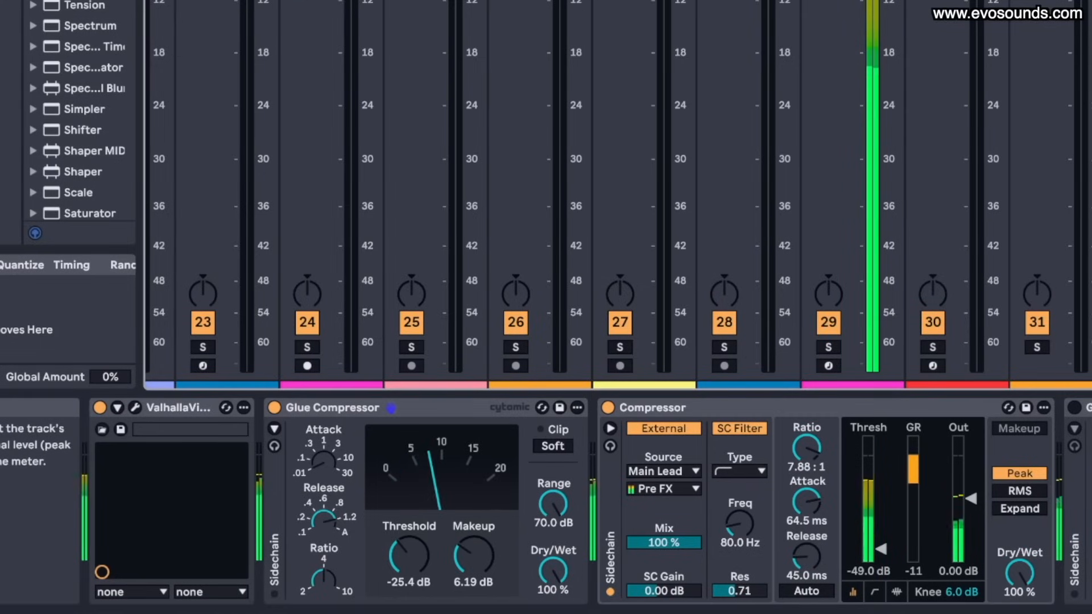
left_click_drag(403, 562, 402, 567)
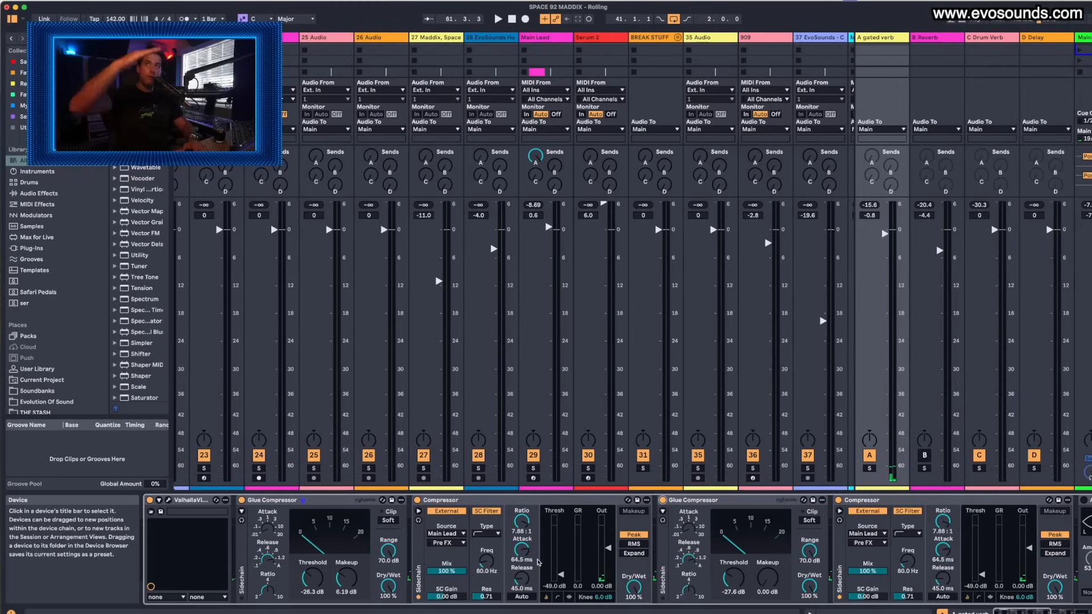
Play the reverb tail through the chain and set the second Glue Compressor's threshold to -24.1 dB
key("space")
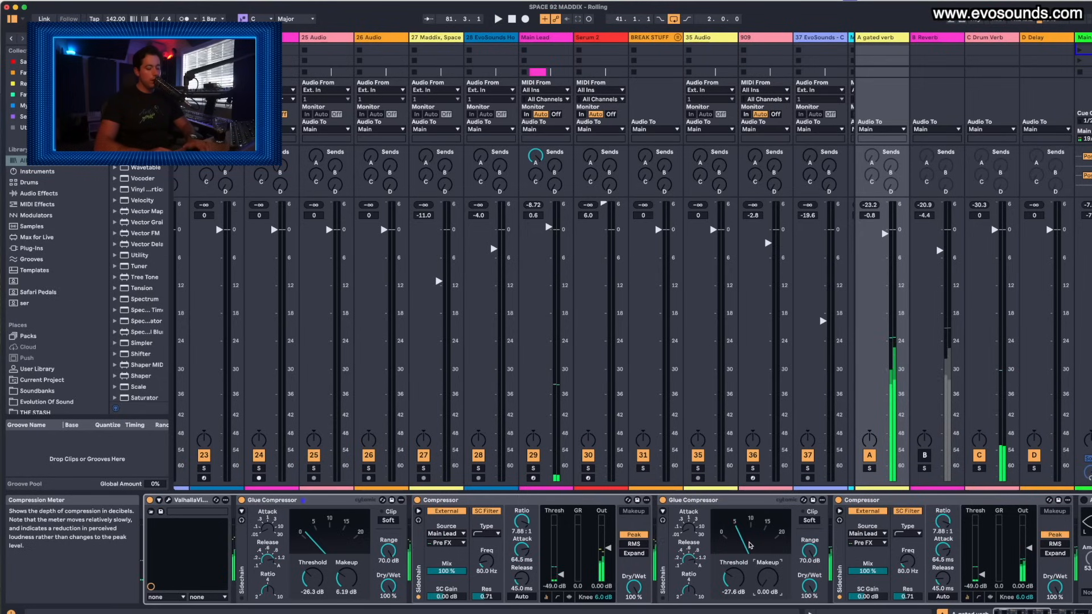
left_click(662, 501)
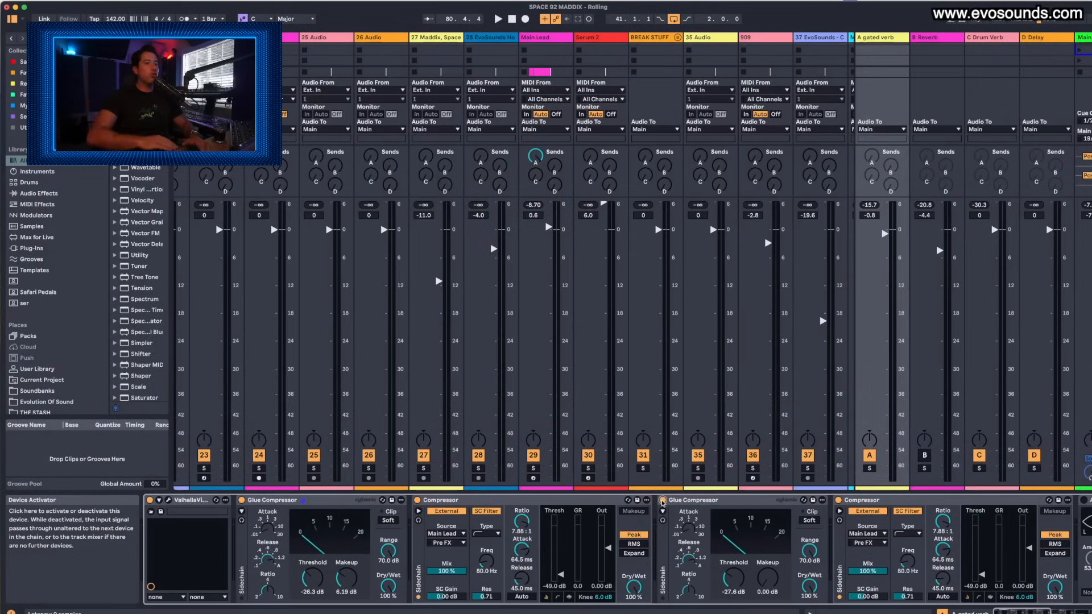
left_click_drag(733, 579, 729, 553)
Enable Auto Pan after the compressors, play the Main Lead through the rest of the chain, and lower the Main Lead volume slightly
scroll(731, 578, "right", 8)
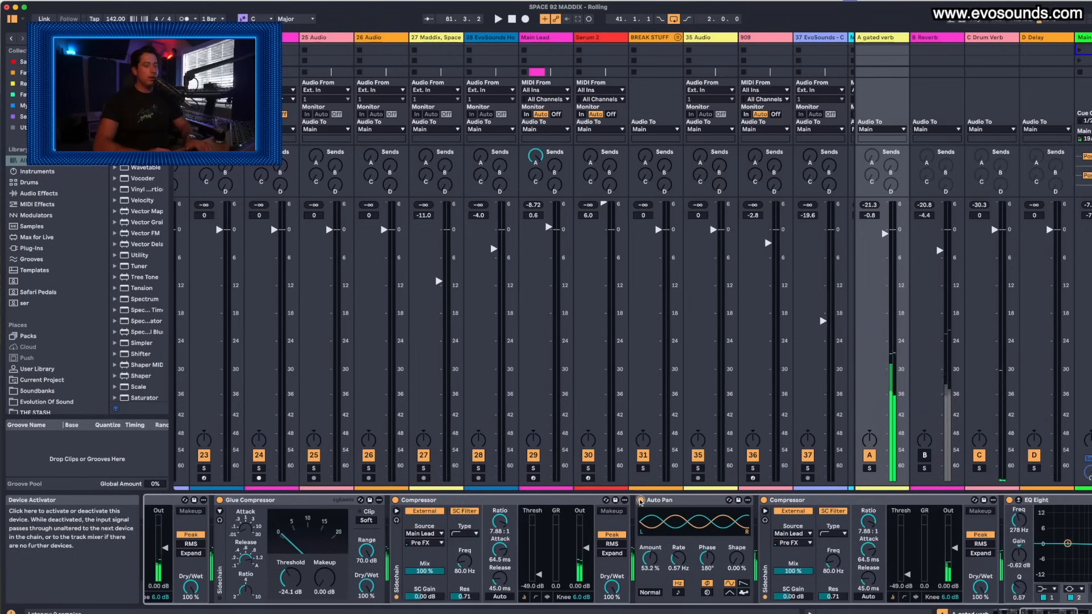
scroll(685, 510, "right", 1)
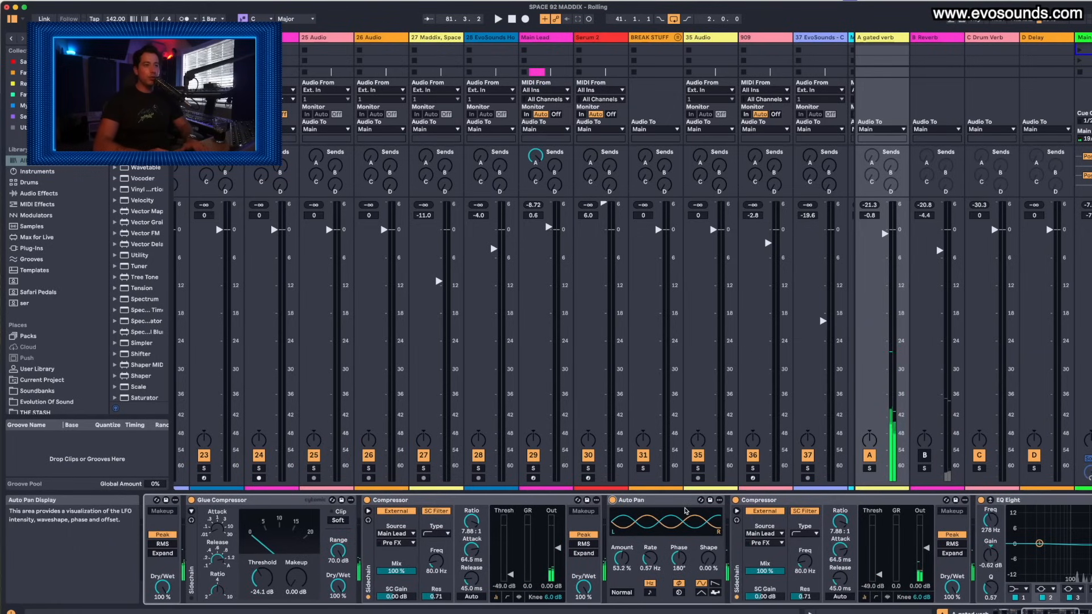
scroll(685, 511, "right", 2)
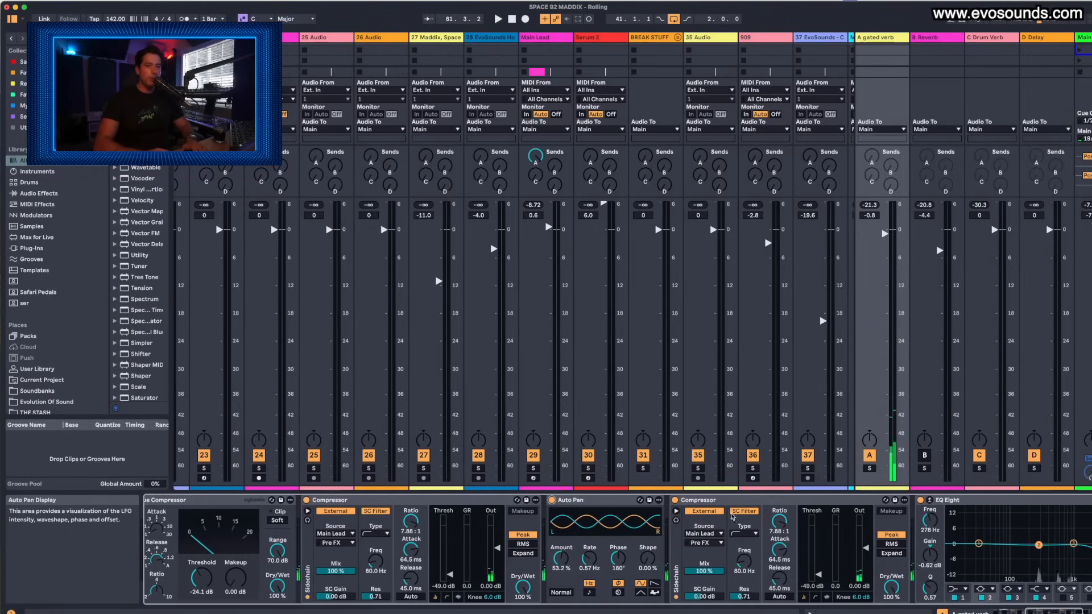
key("space")
scroll(741, 520, "right", 3)
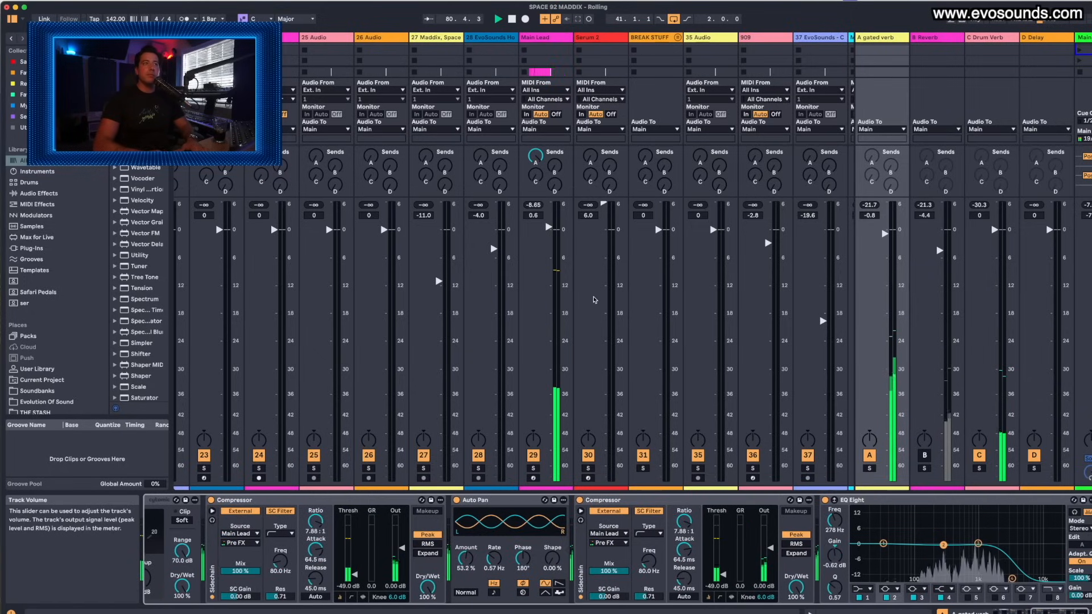
left_click_drag(548, 227, 548, 236)
Switch to the Arrangement, fold the MASSIVE BRID track, and show the Reese Saw Fill clip just before bar 33
key("Tab")
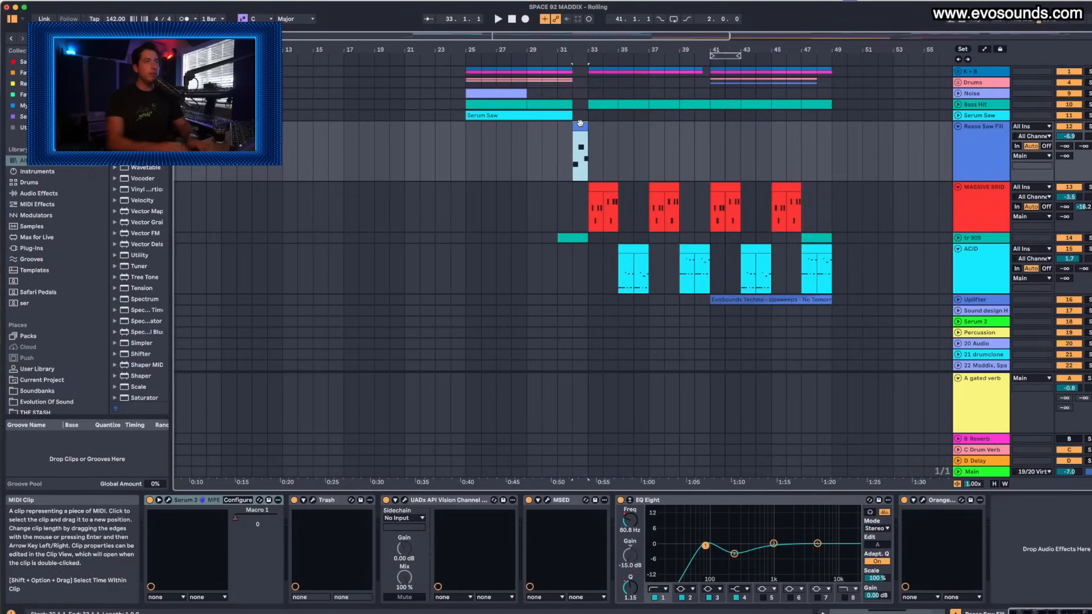
left_click(524, 226)
key("Left")
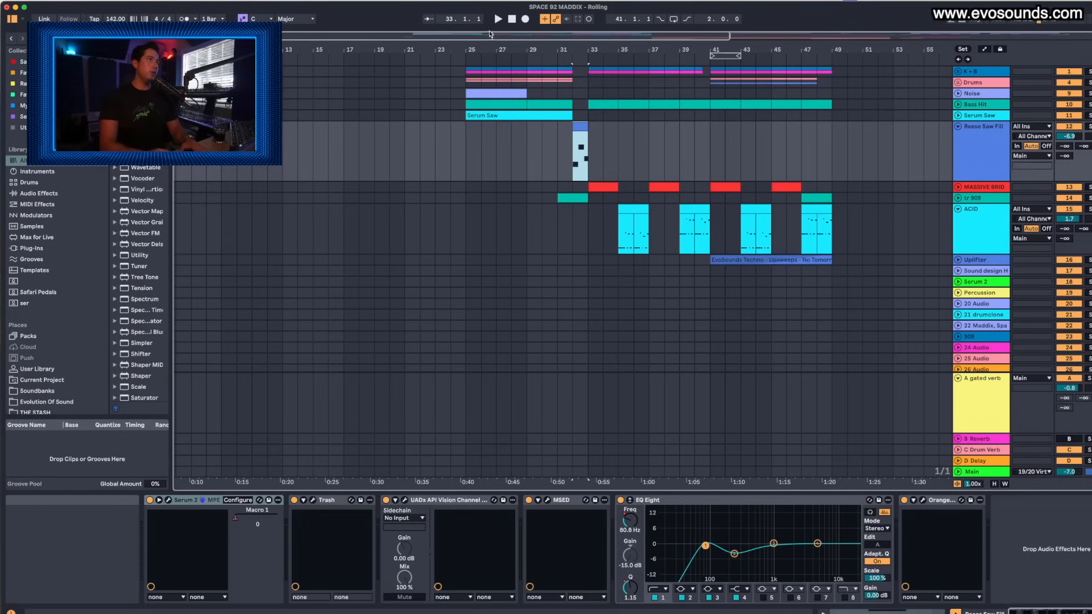
left_click_drag(484, 46, 490, 45)
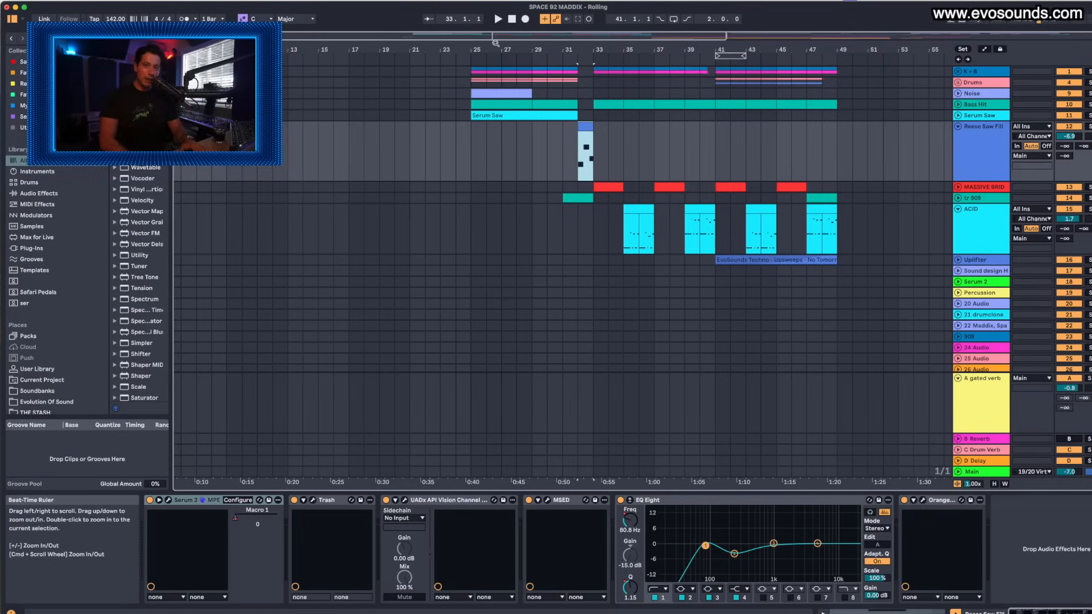
Play the Reese Saw Fill clip just before bar 33, both within the mix and soloed
double_click(496, 43)
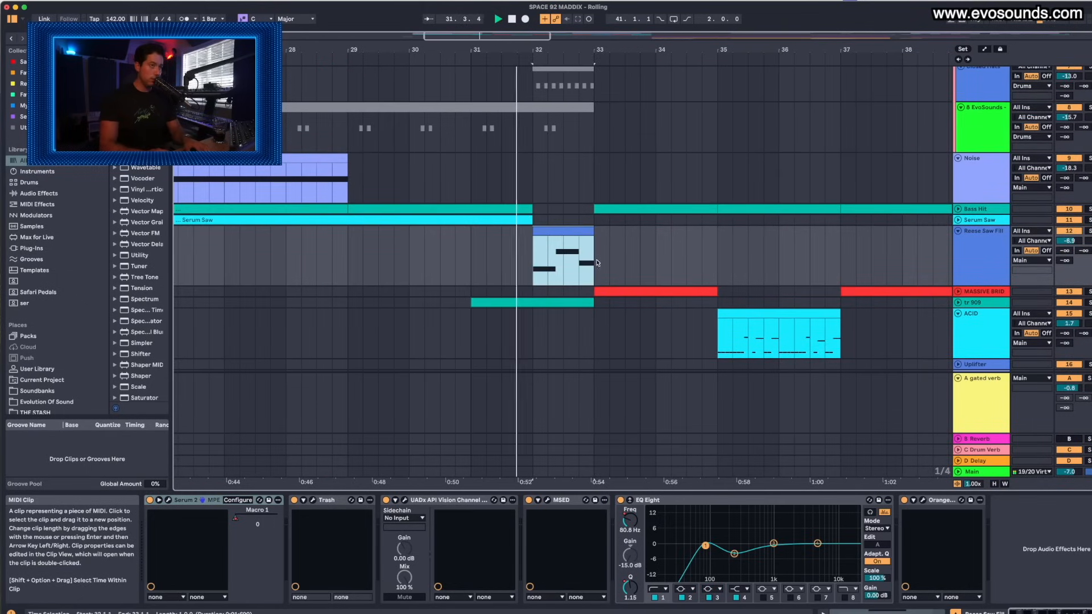
left_click(599, 265)
left_click(596, 302)
left_click(574, 234)
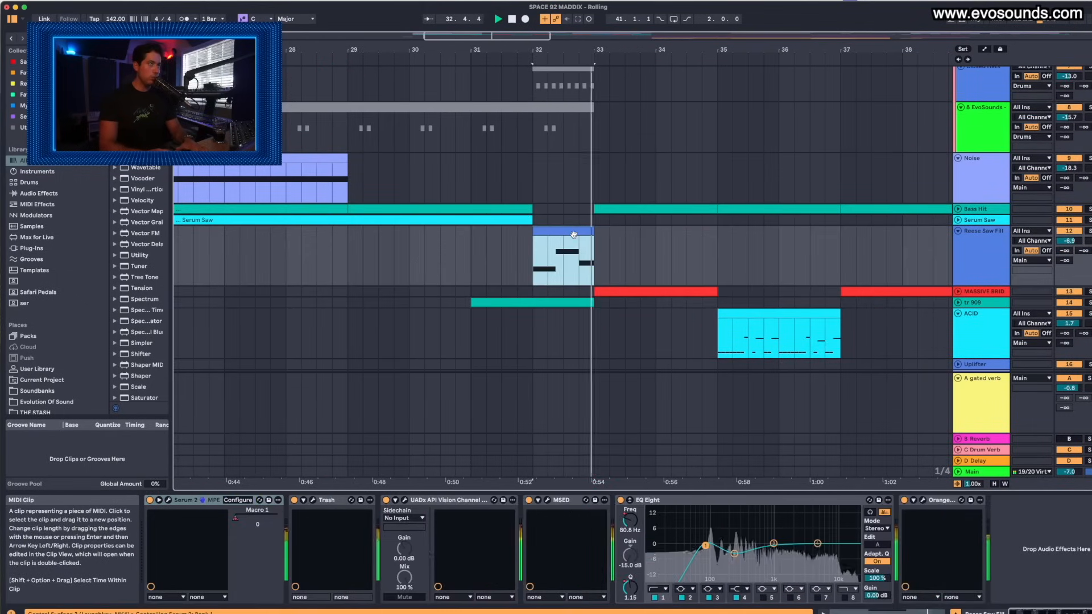
left_click(825, 275)
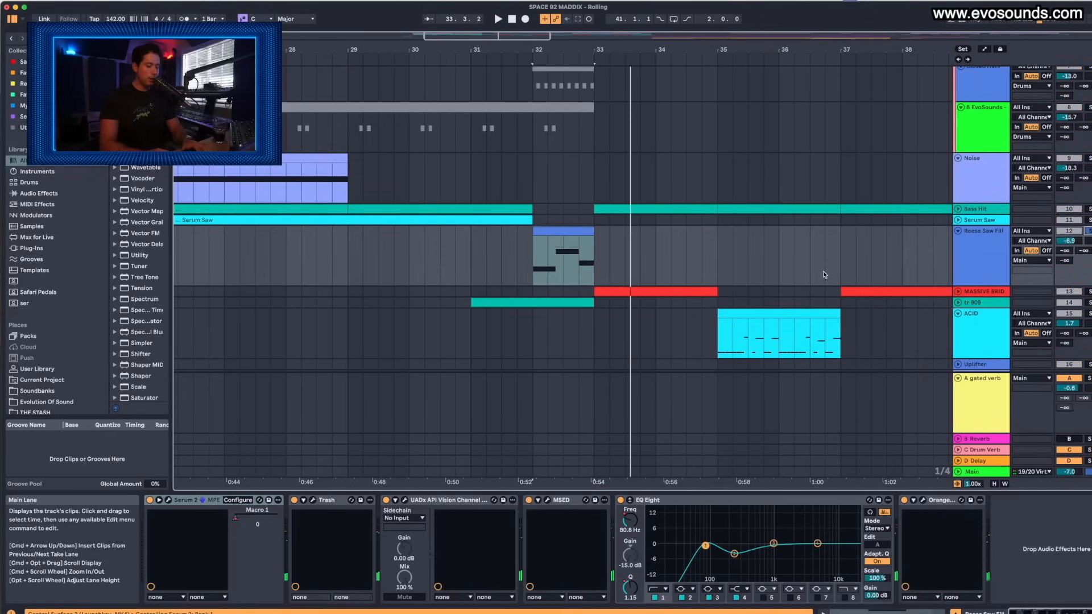
left_click(571, 235)
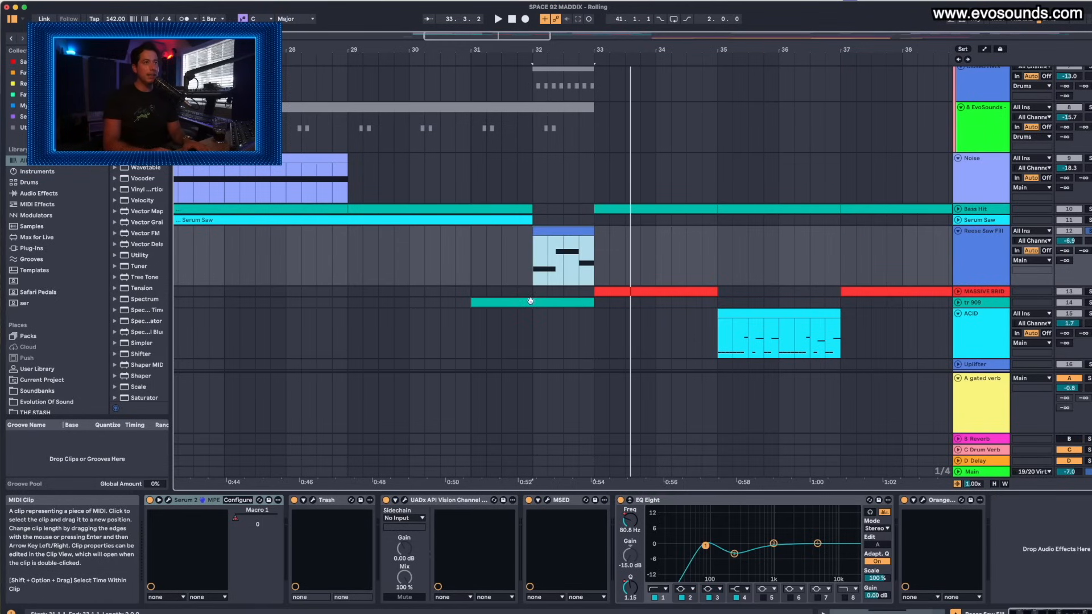
key("space")
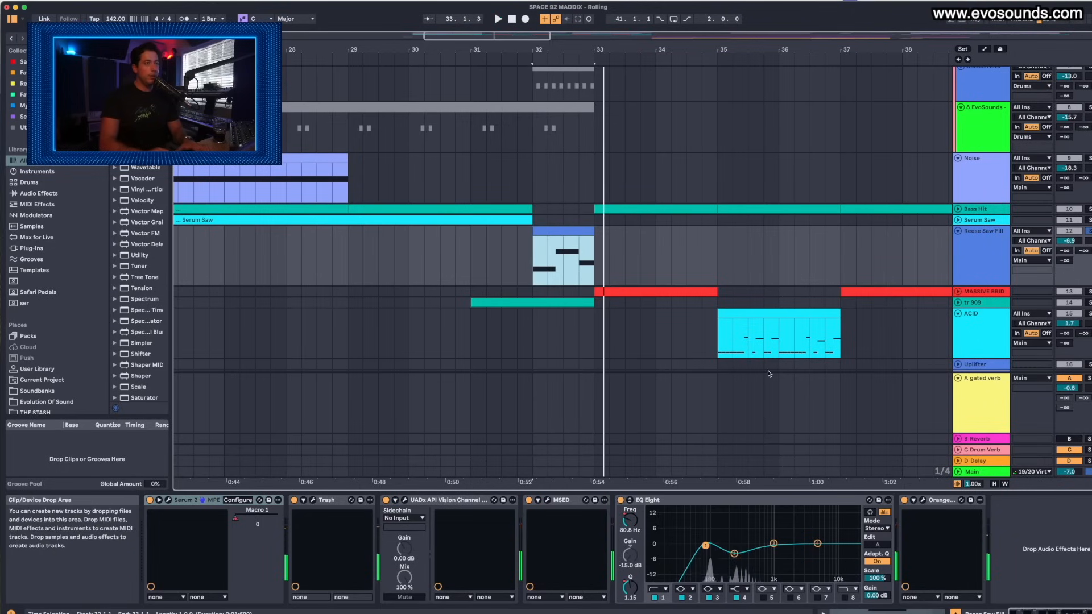
key("space")
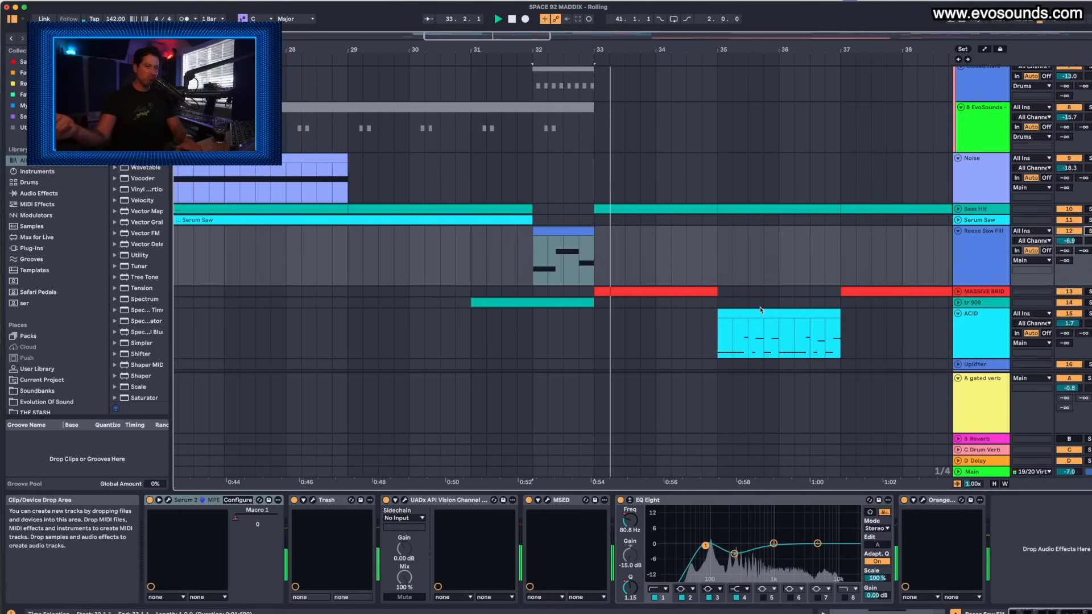
Play on past bar 33 and examine how the MASSIVE BRID and ACID clips alternate up to bar 49
key("Tab")
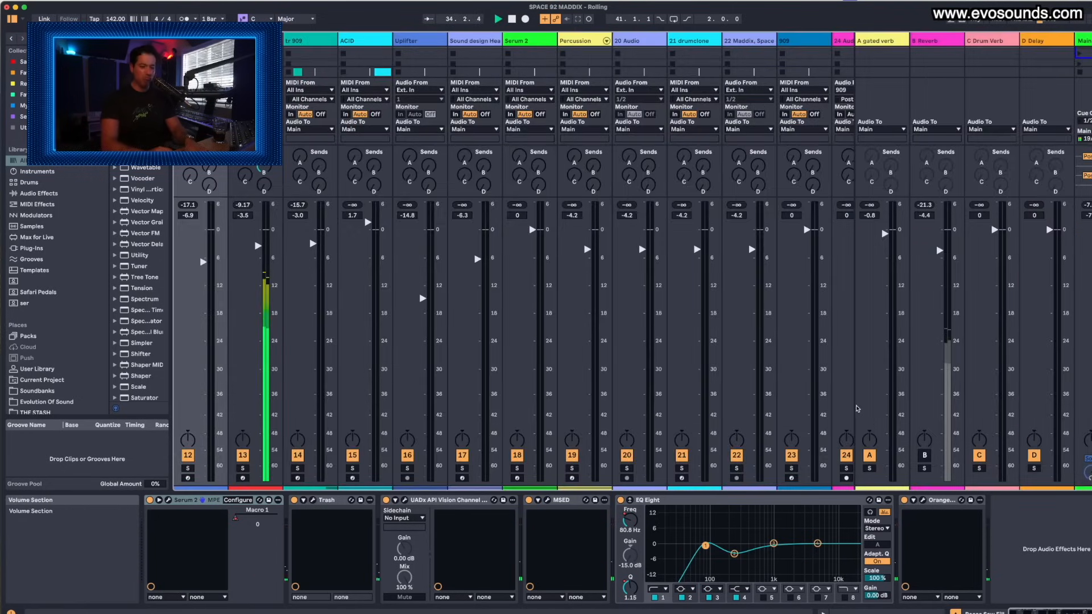
key("Tab")
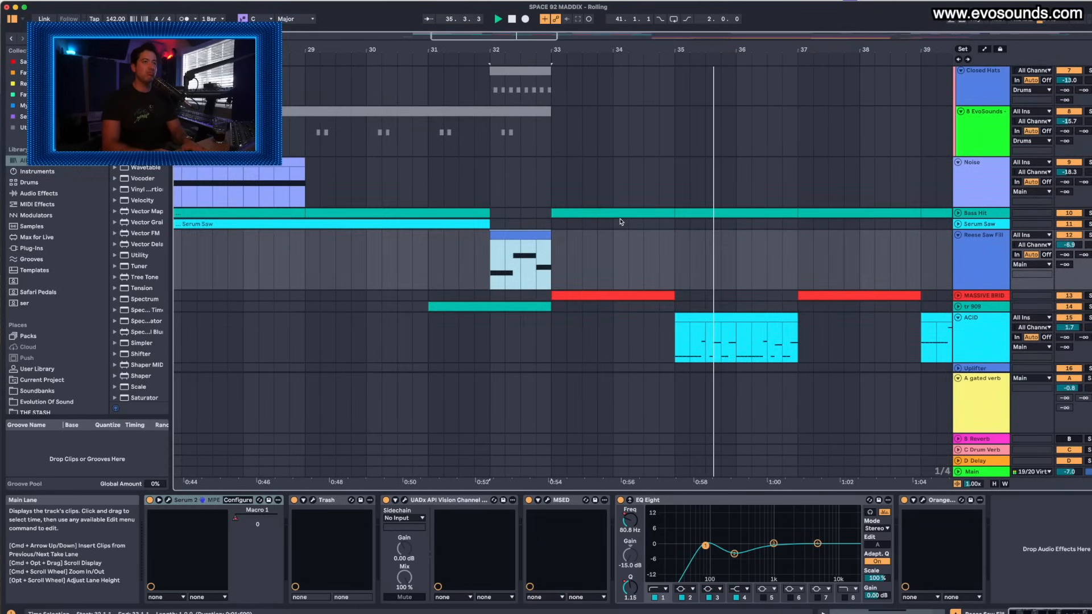
left_click(578, 290)
scroll(578, 290, "down", 5)
scroll(578, 290, "down", 3)
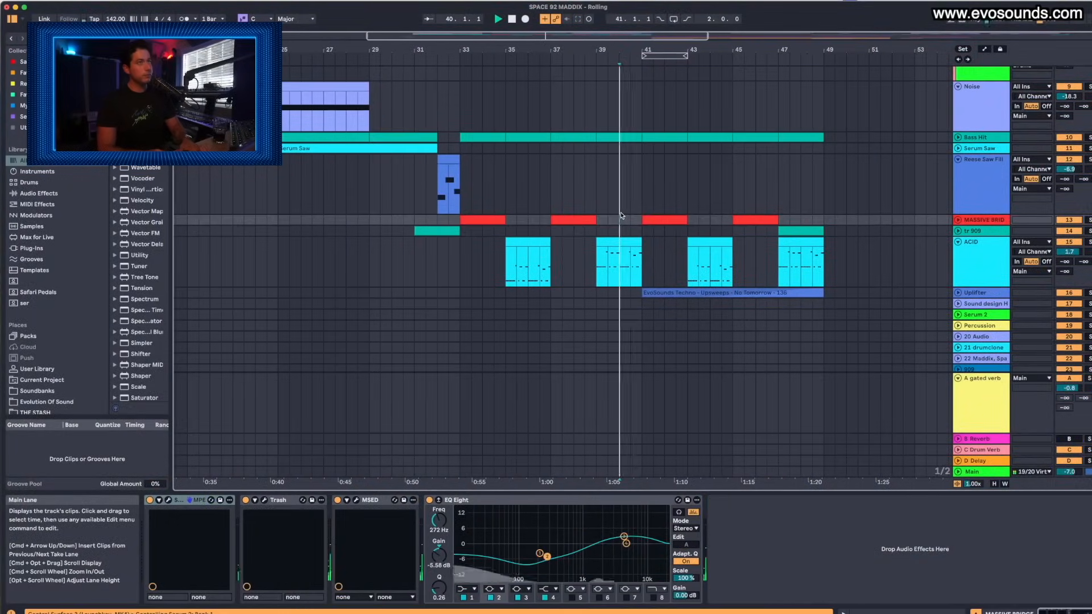
scroll(621, 216, "right", 2)
scroll(622, 216, "up", 1)
scroll(603, 226, "left", 2)
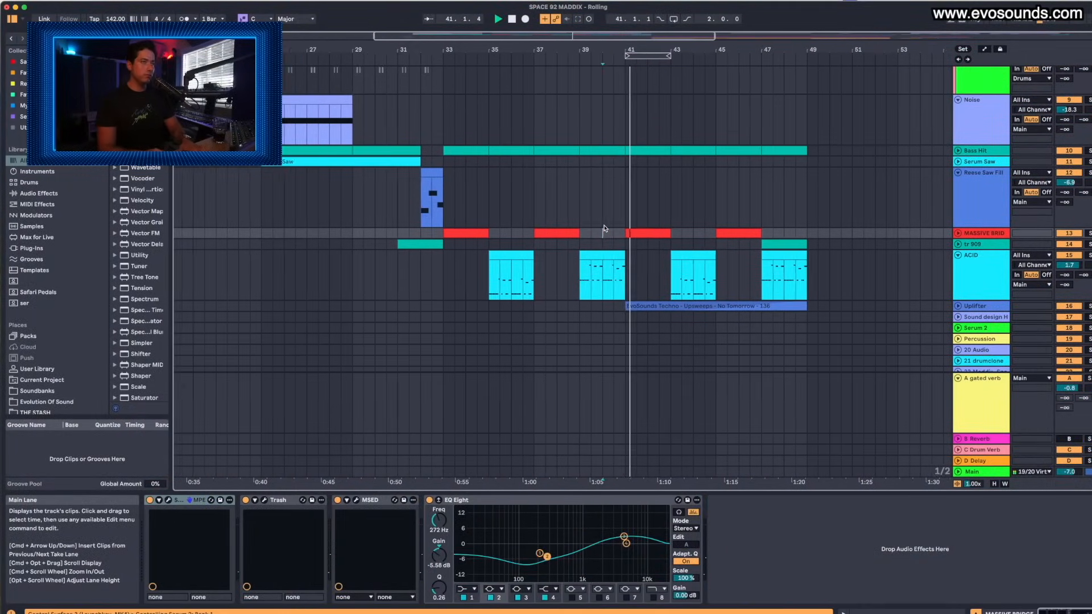
scroll(604, 228, "up", 5)
scroll(604, 227, "left", 3)
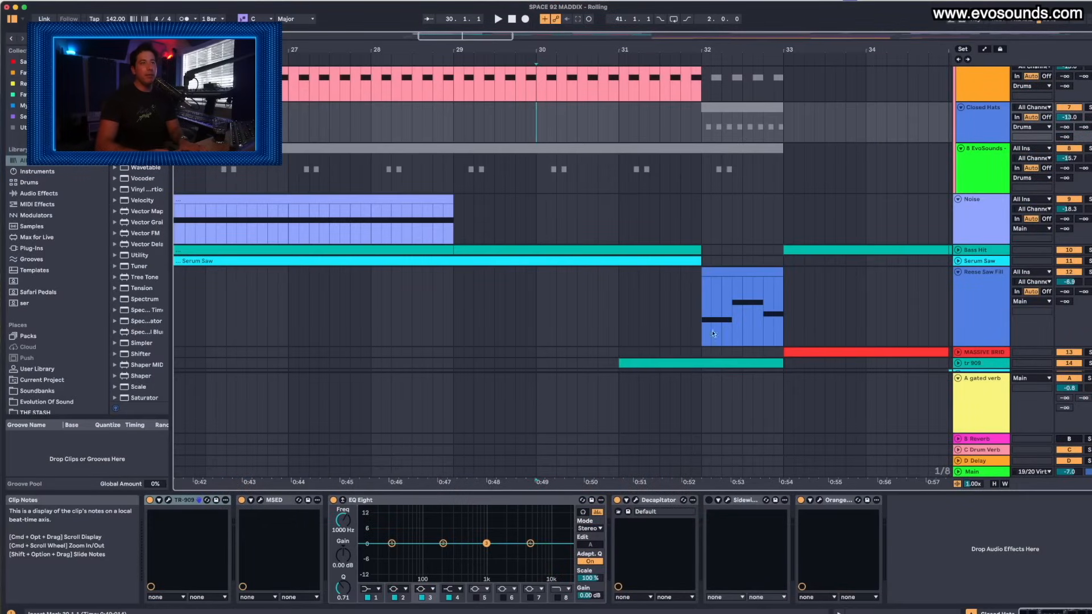
Play the transition from just after bar 31 into the Reese Saw Fill clip at bar 32
left_click(639, 318)
key("space")
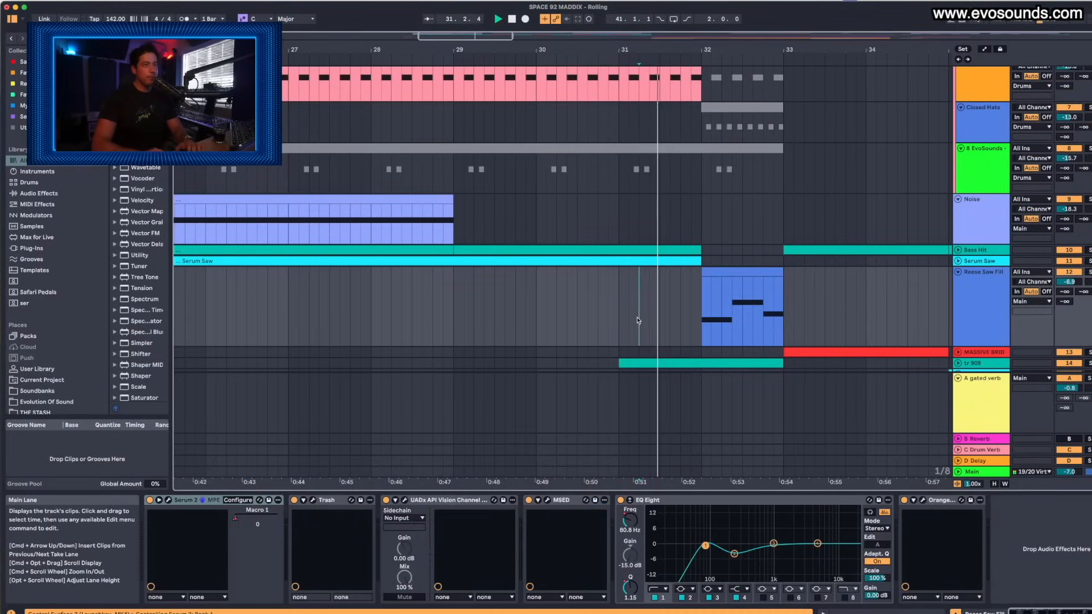
scroll(595, 296, "down", 3)
scroll(632, 268, "down", 1)
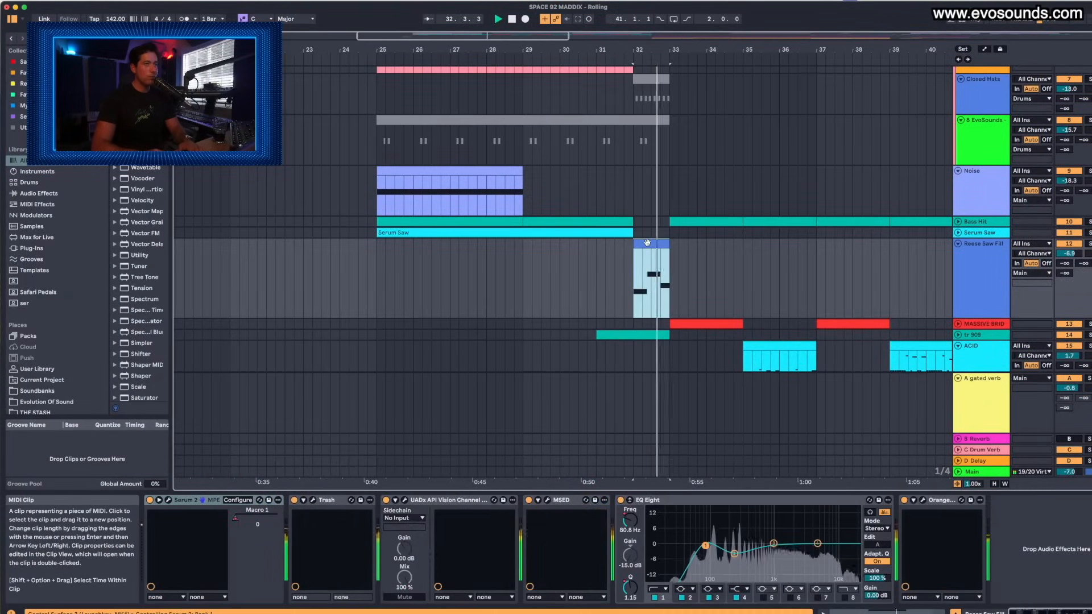
key("space")
Unfold the tr 909 track below the Reese Saw Fill and place the start position at bar 31
left_click(595, 292)
left_click(975, 337)
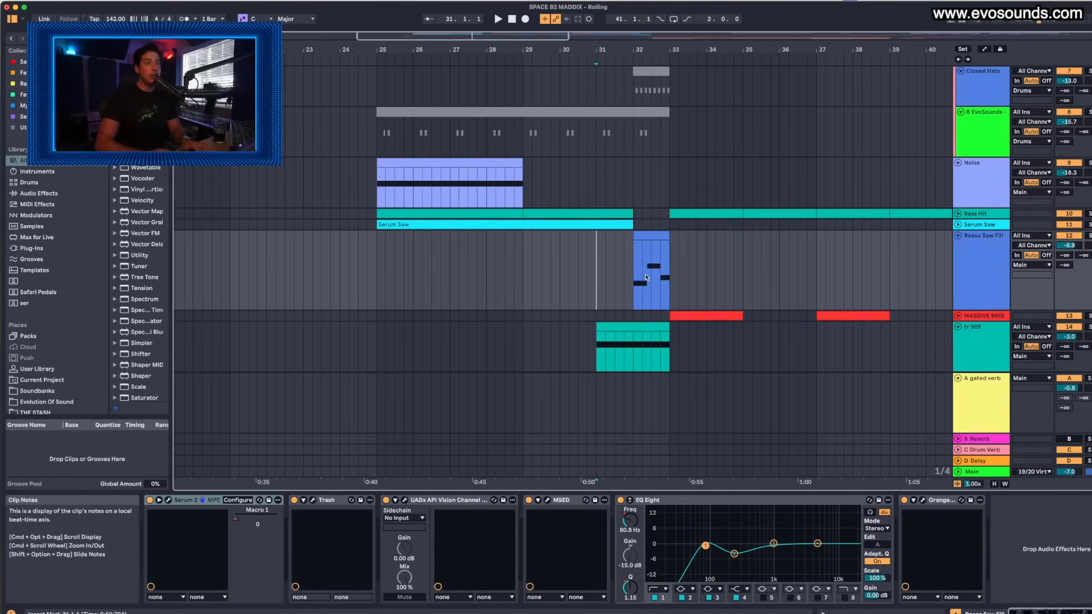
scroll(647, 278, "down", 2)
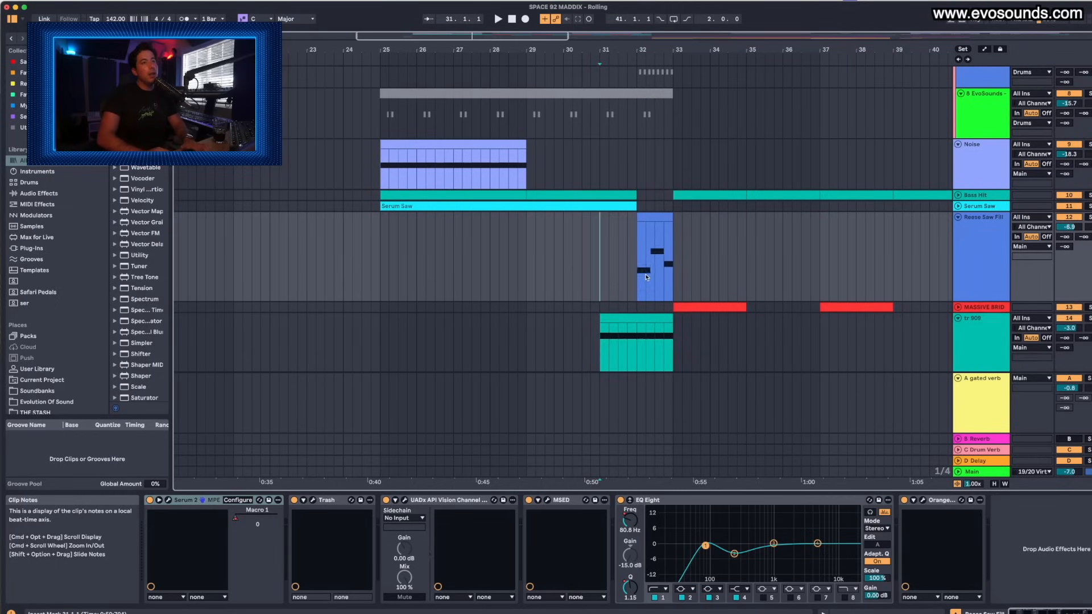
left_click(621, 328)
left_click(649, 255)
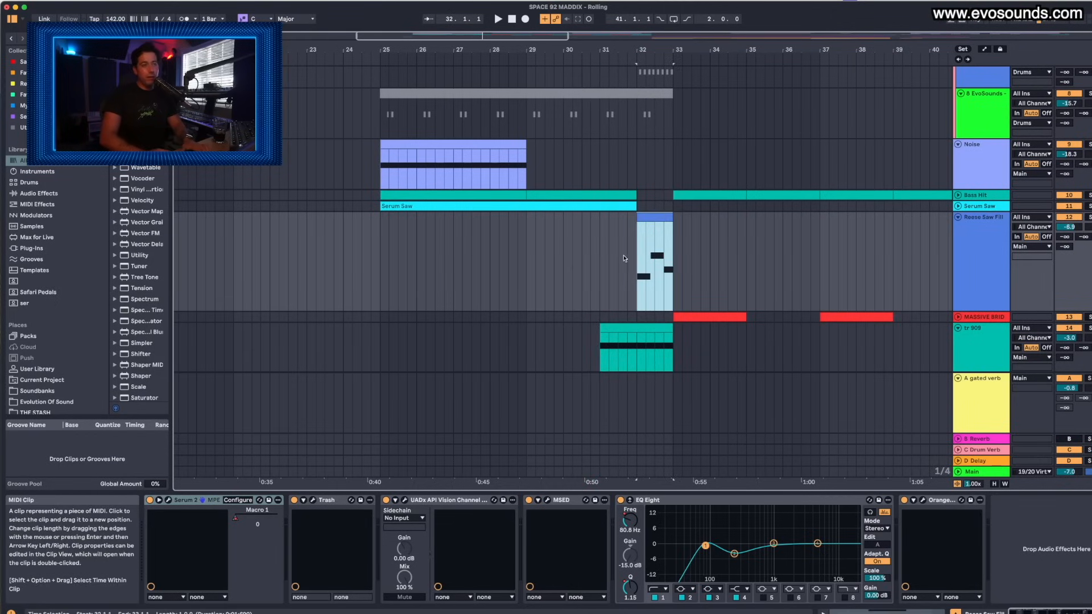
left_click(600, 296)
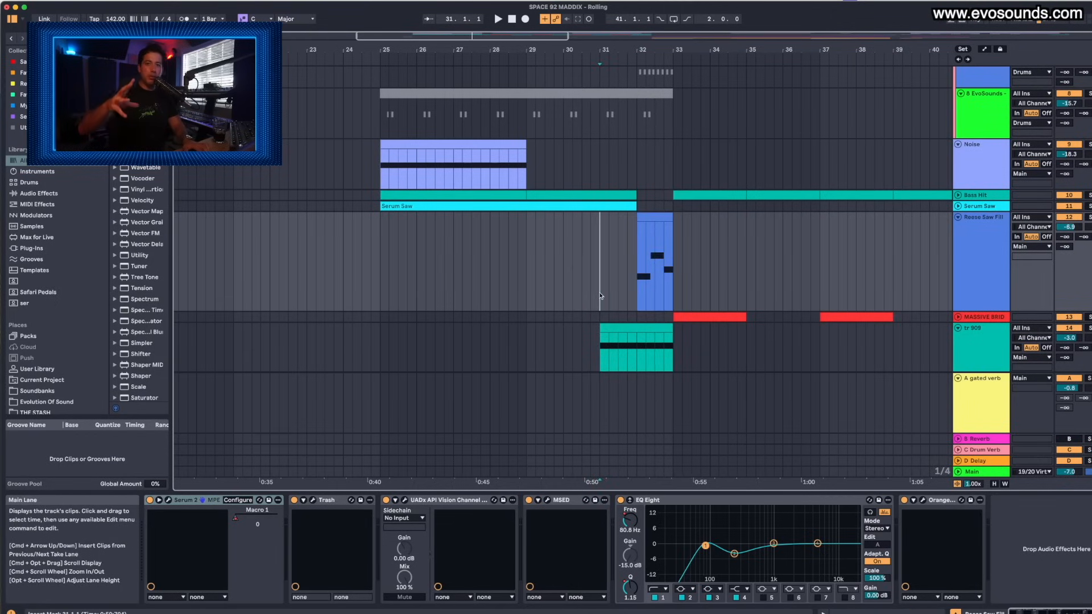
Play from bar 31 and examine the tr 909 fills, the ACID responses and the hat clips up to bar 49
scroll(600, 295, "down", 3)
scroll(600, 296, "right", 2)
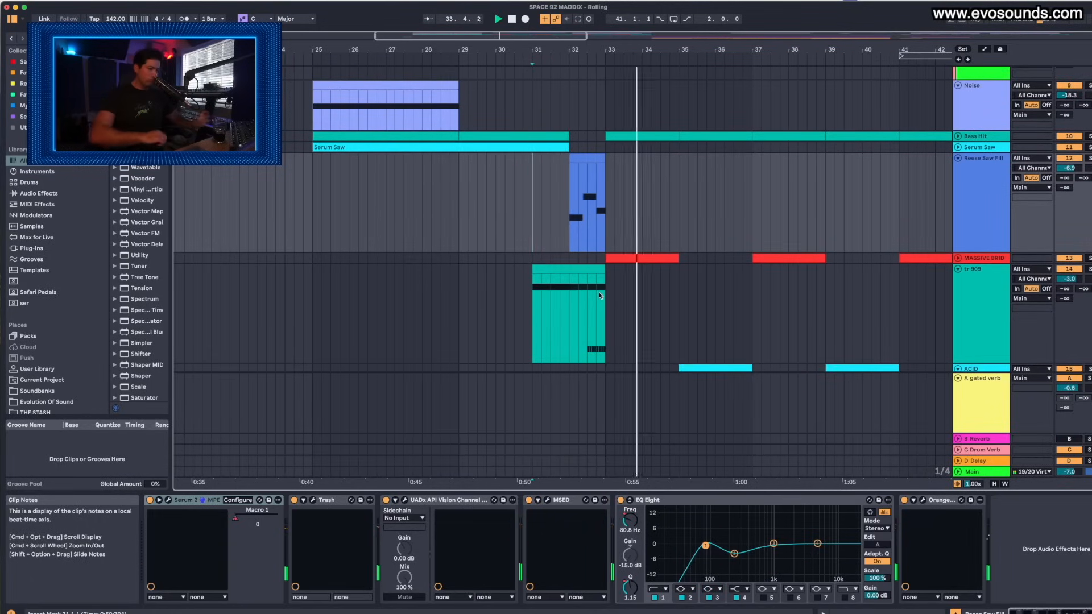
scroll(675, 261, "right", 1)
scroll(675, 261, "down", 3)
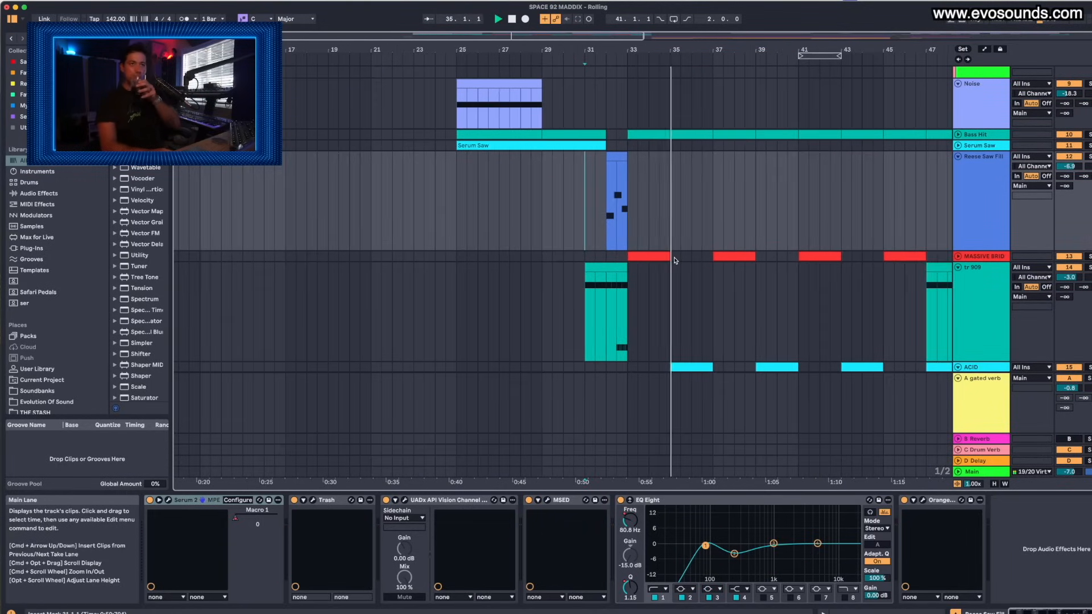
scroll(675, 260, "right", 2)
scroll(675, 260, "down", 1)
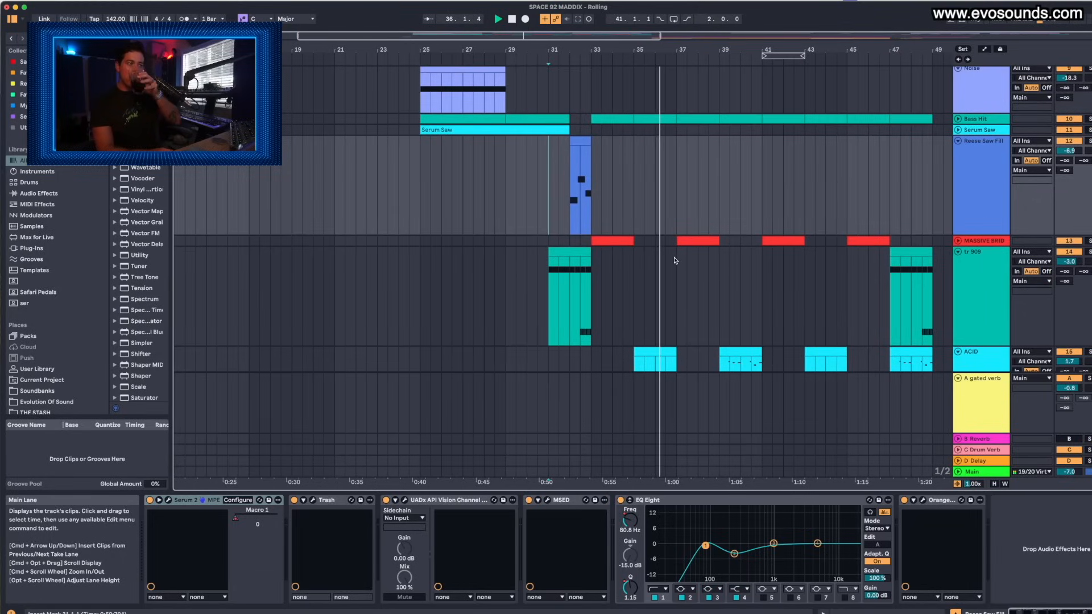
scroll(688, 260, "down", 2)
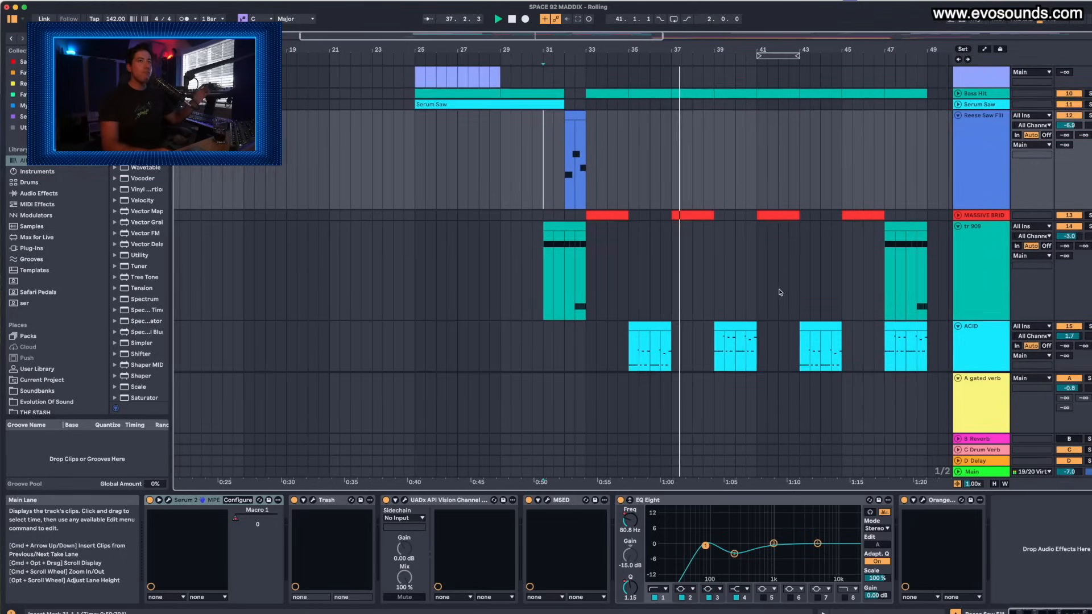
scroll(723, 313, "down", 2)
scroll(723, 313, "right", 2)
scroll(727, 316, "down", 2)
scroll(727, 317, "right", 2)
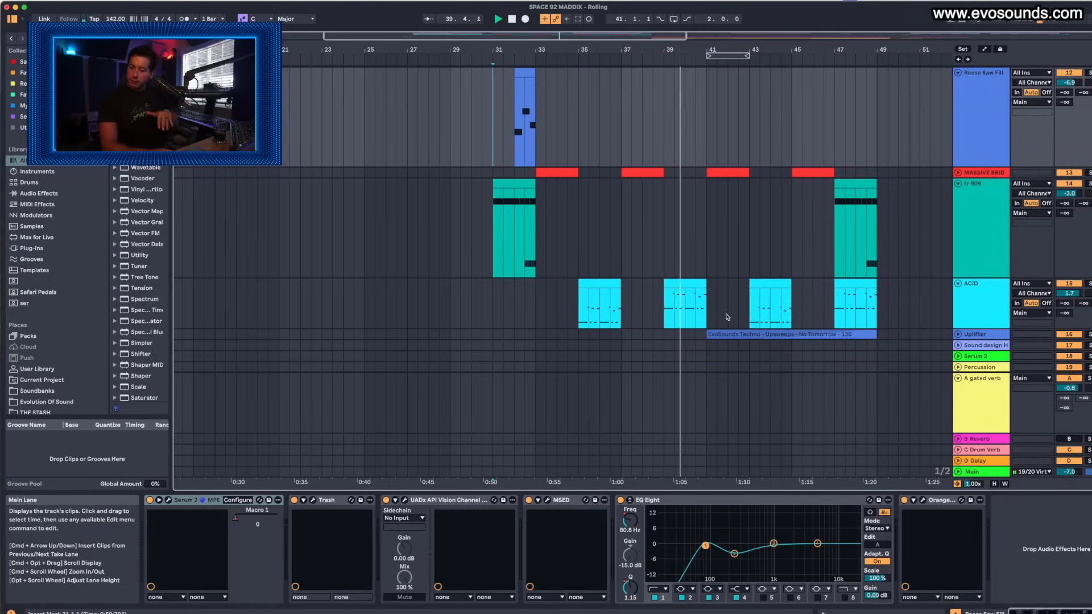
scroll(596, 243, "up", 5)
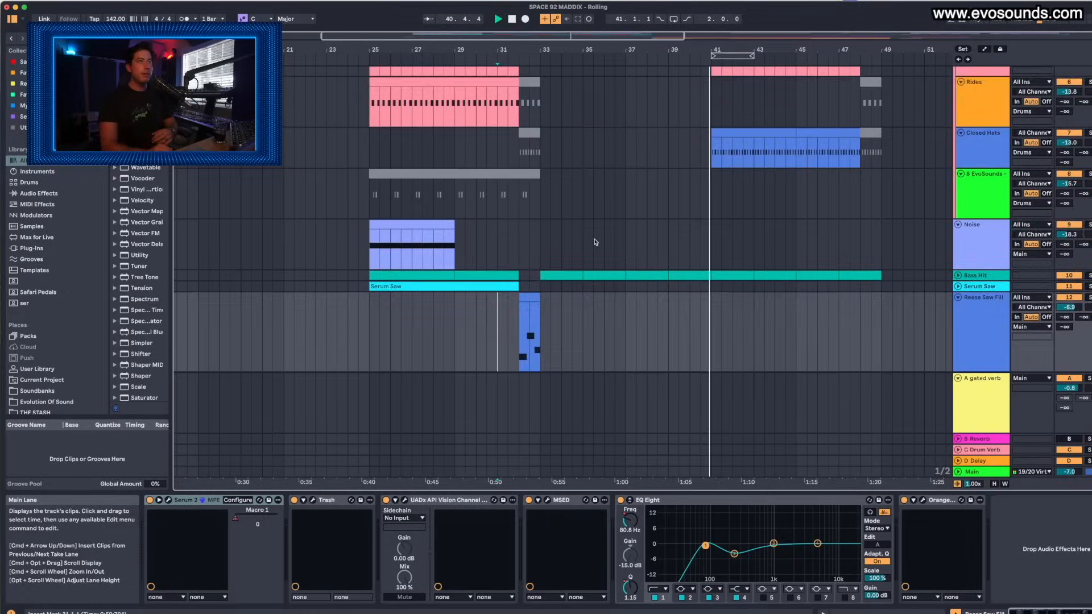
left_click(885, 164)
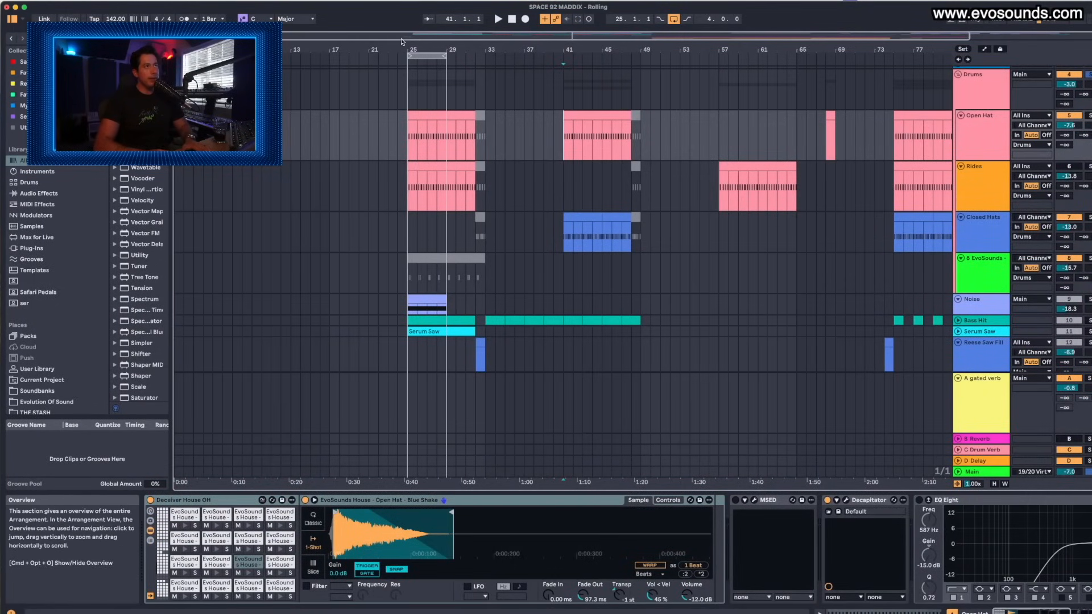
Play the Open Hat clip at bar 25 soloed and extend the Blue Shake sample's end to about 200 ms
left_click(423, 114)
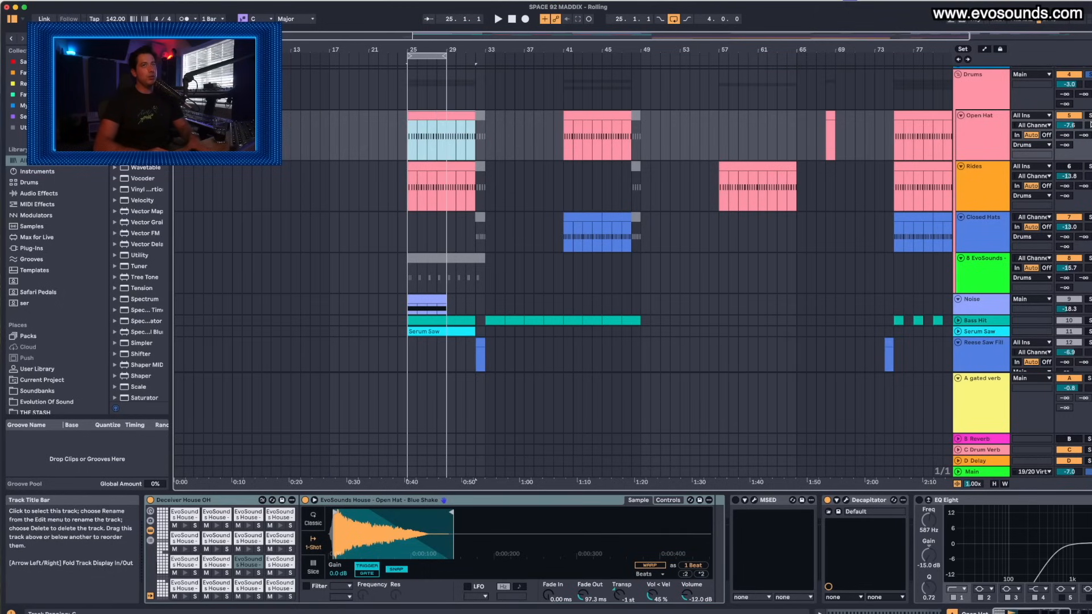
key("space")
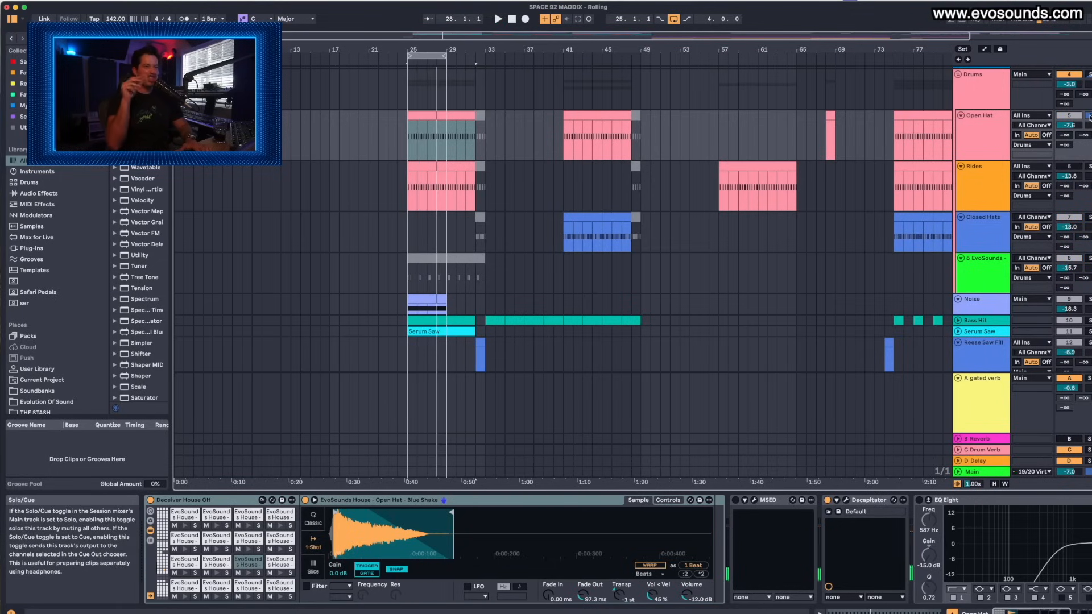
left_click_drag(452, 512, 504, 513)
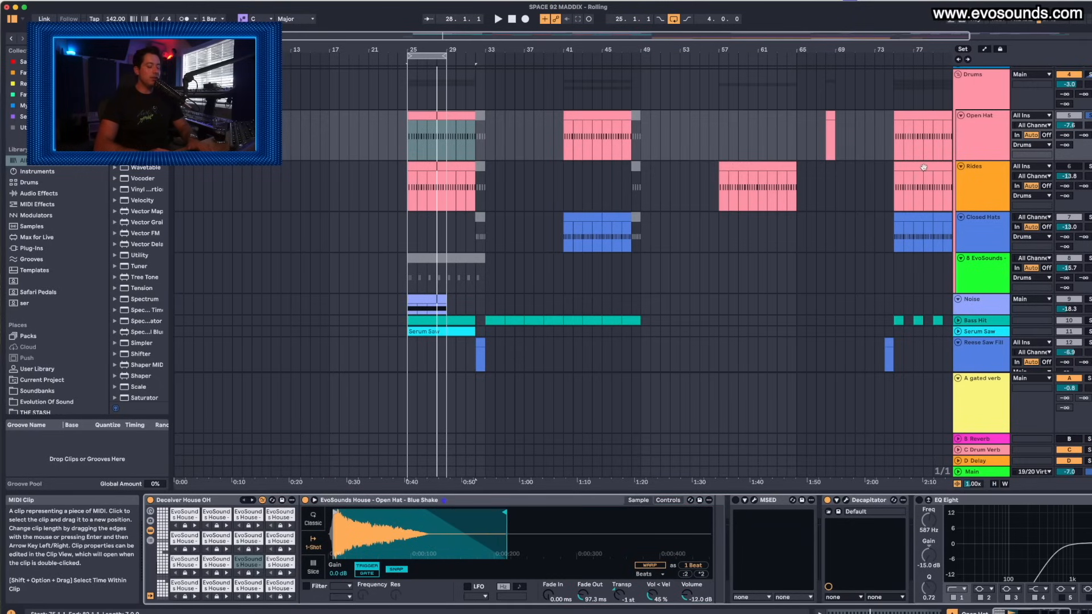
Inspect the SP2016 reverb on the C Drum Verb return in the Session mixer and reset the Open Hat track's send C
key("Tab")
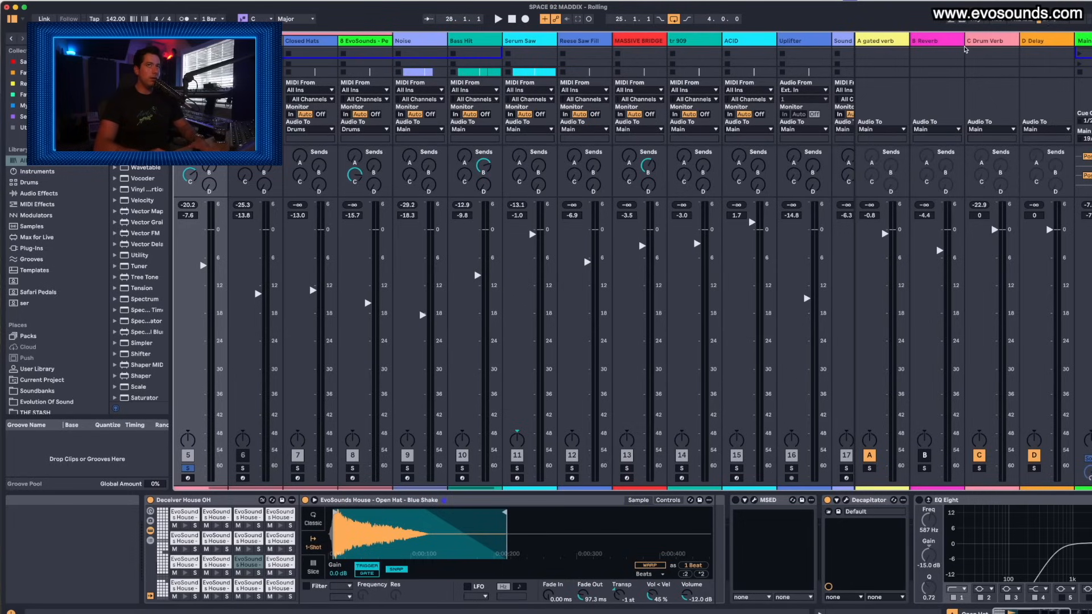
left_click(957, 44)
left_click(987, 42)
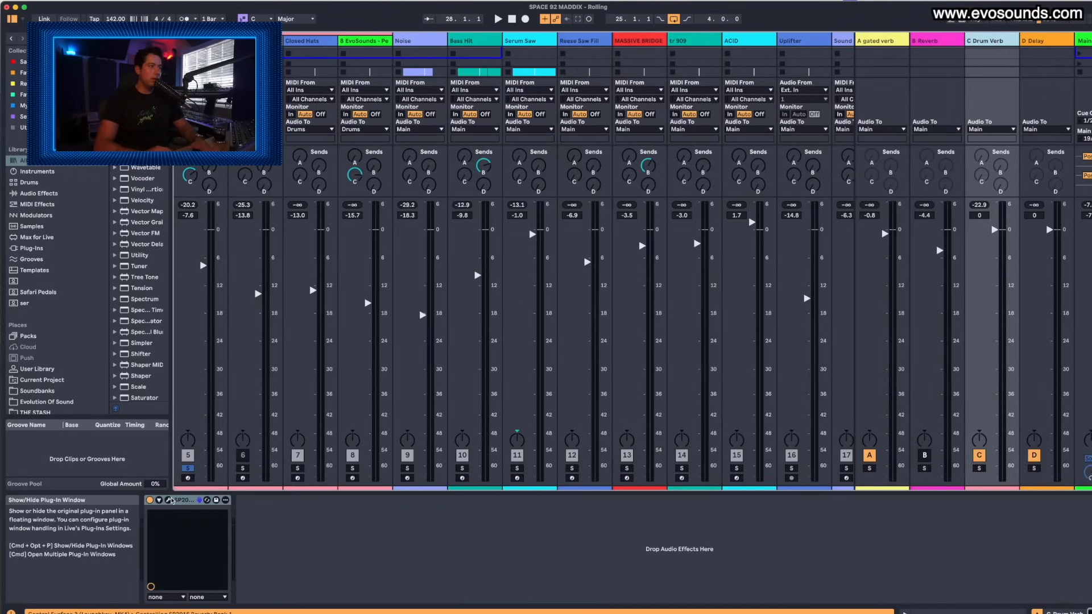
left_click(169, 500)
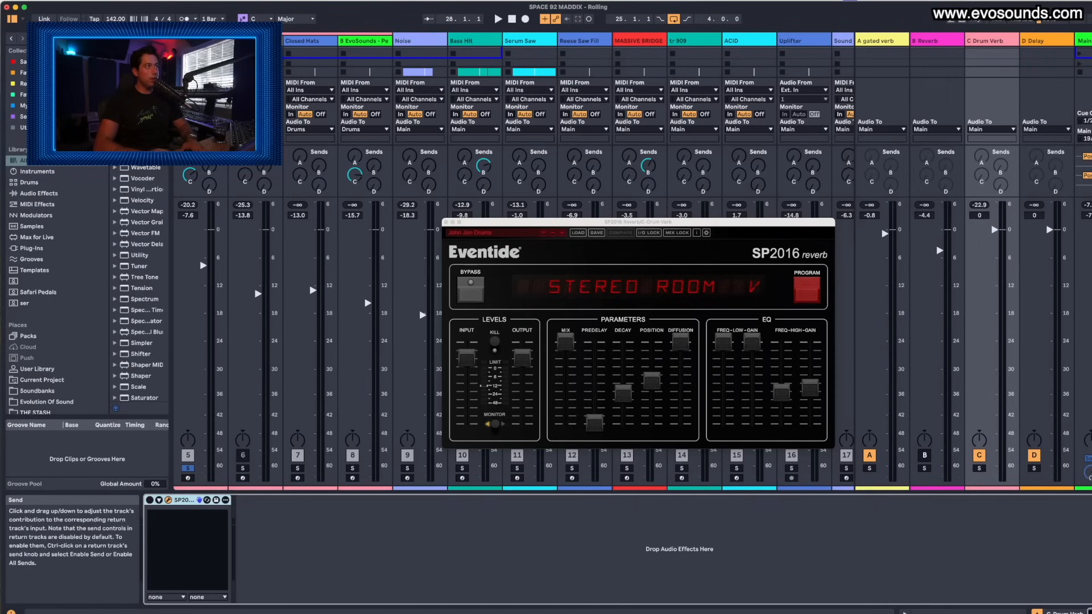
left_click(384, 157)
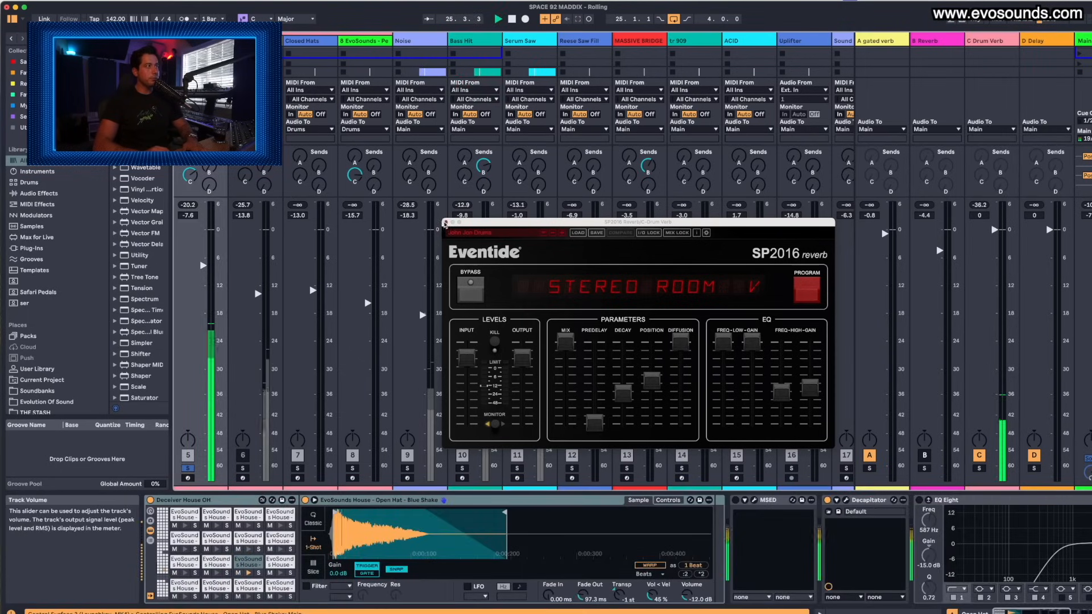
left_click(446, 222)
double_click(186, 178)
Insert a Reverb after Decapitator in the Open Hat device chain and set its decay time to 620 ms
scroll(803, 549, "right", 5)
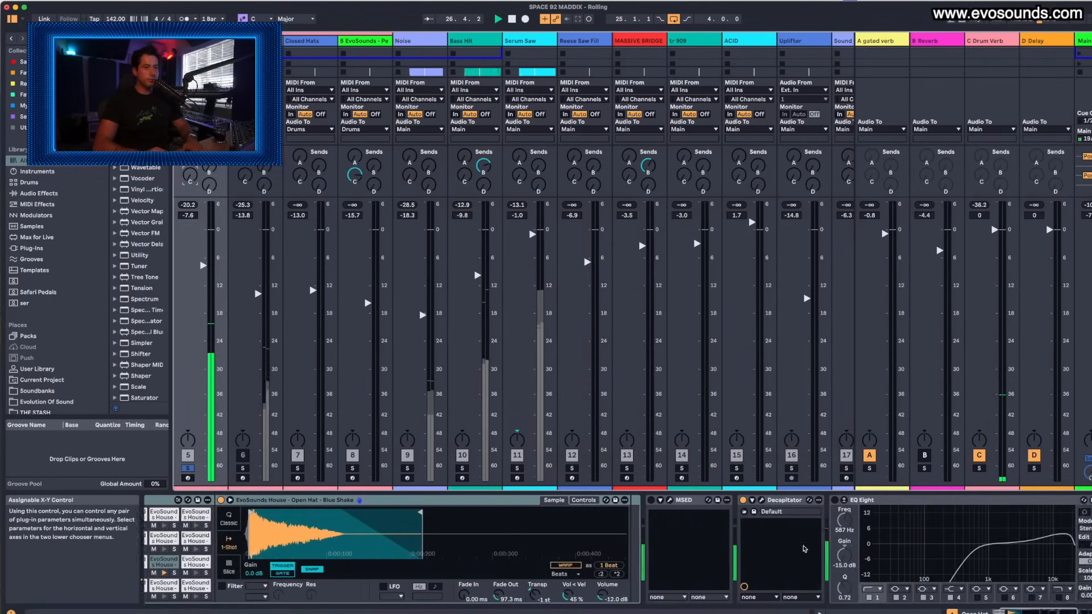
key("super+f")
type("reverb")
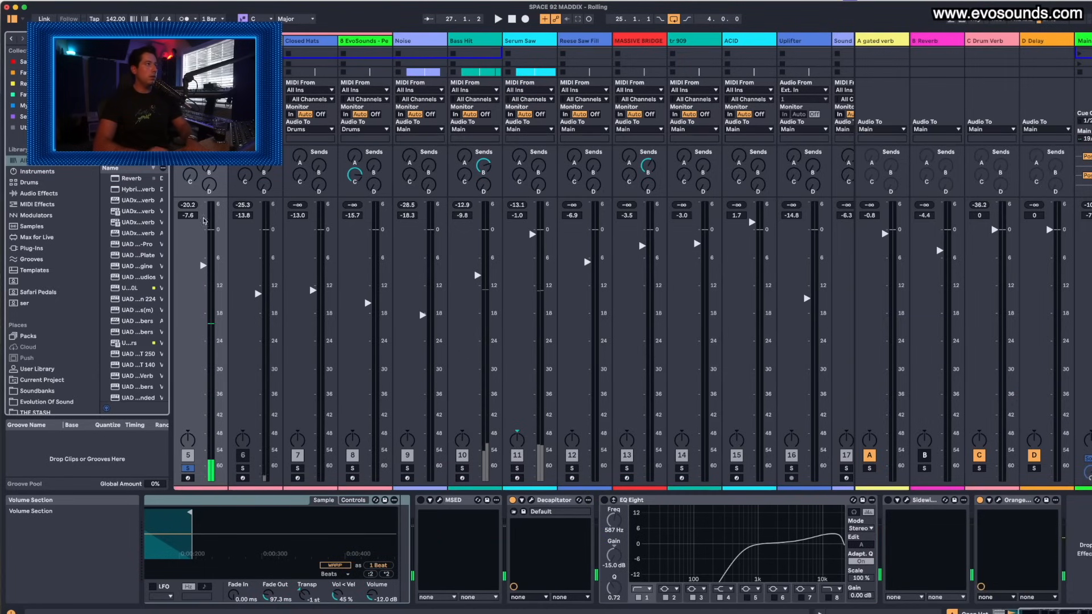
left_click_drag(132, 179, 592, 552)
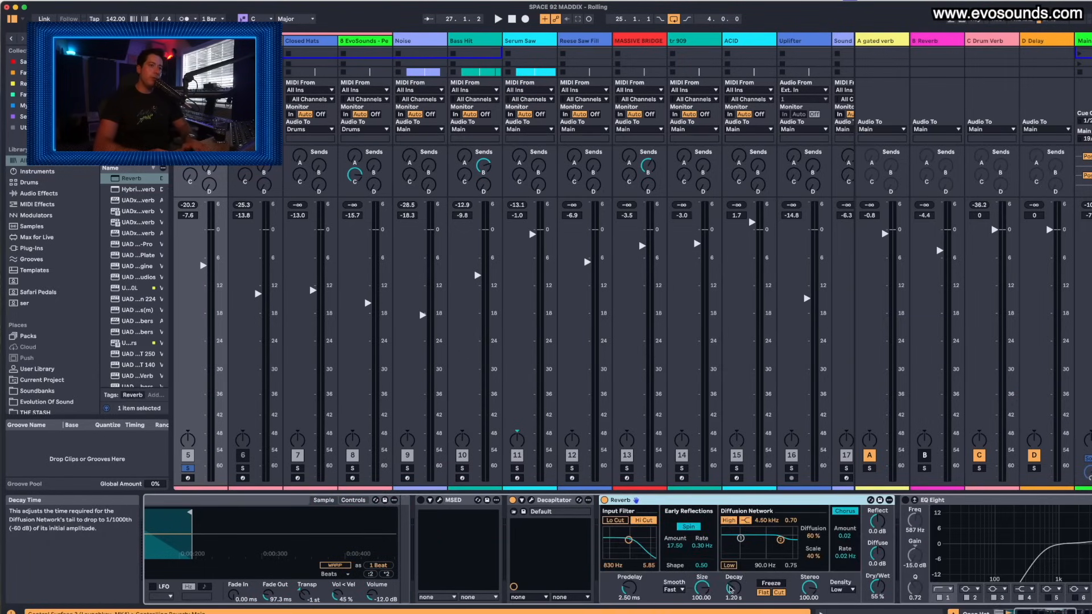
left_click_drag(729, 593, 729, 601)
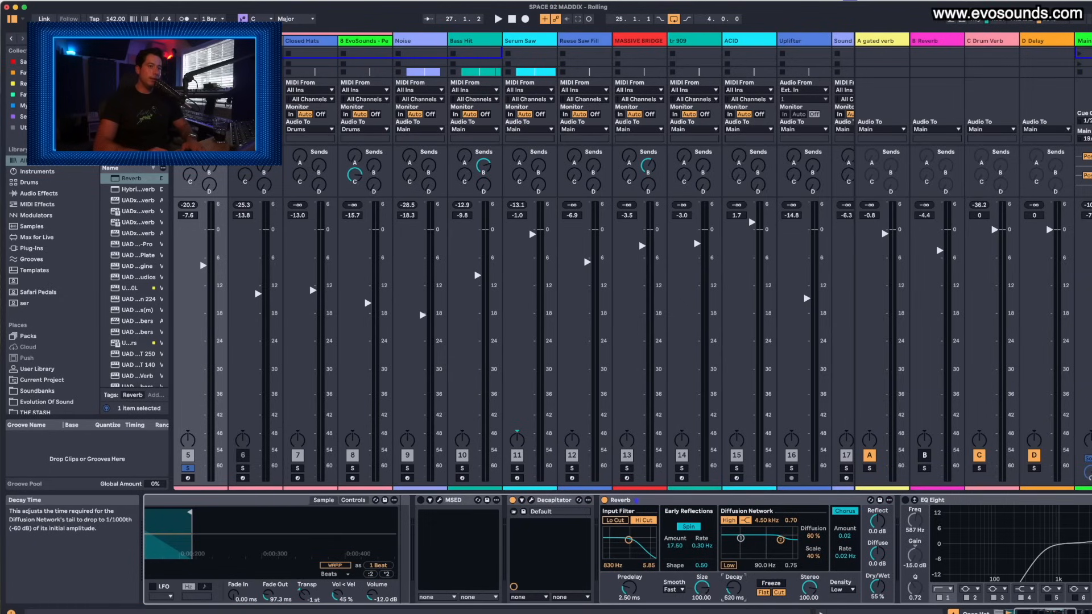
Set the Open Hat Reverb's predelay to 11.7 ms, decay to 517 ms and dry/wet to 20%, and play the soloed hat
left_click(633, 595)
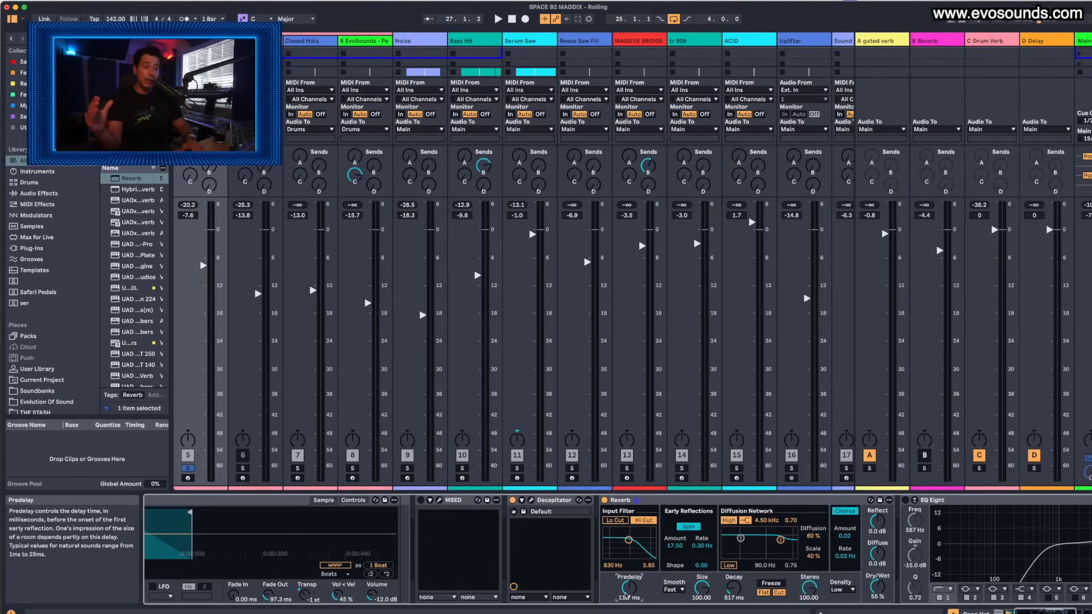
left_click_drag(626, 596, 626, 599)
left_click_drag(877, 587, 876, 593)
key("space")
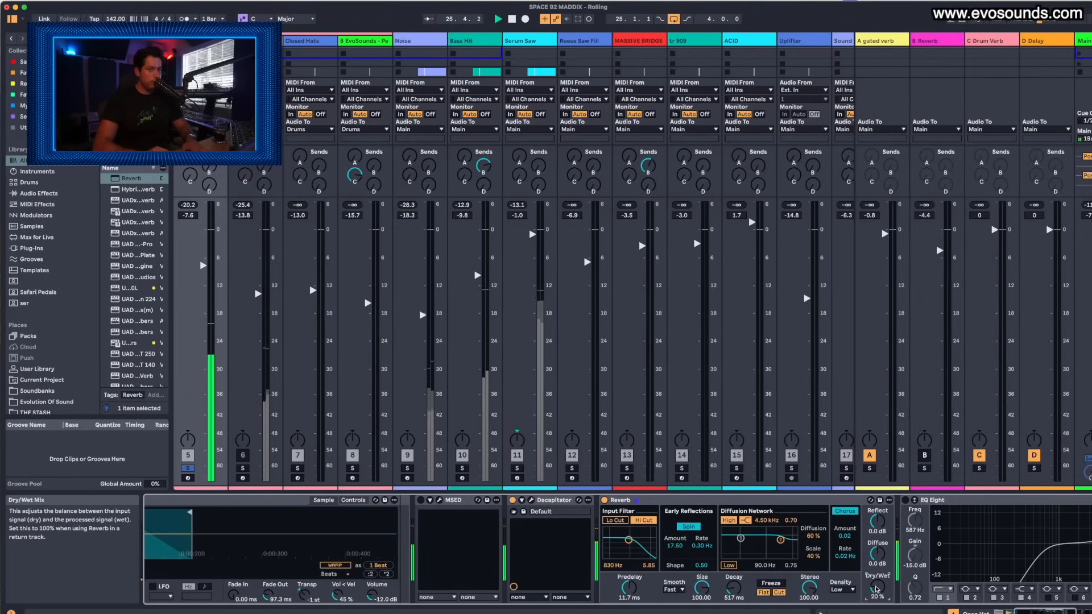
Bypass Decapitator and set the Reverb's size to 0.76, decay to 778 ms and dry/wet to 15% during playback
left_click_drag(738, 590, 737, 576)
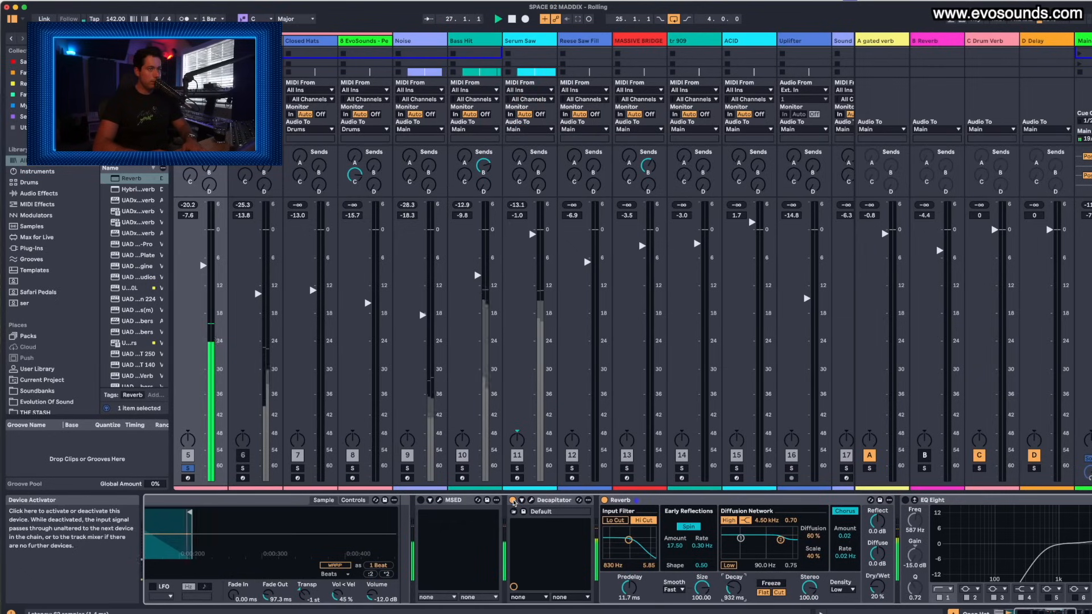
left_click_drag(733, 589, 733, 594)
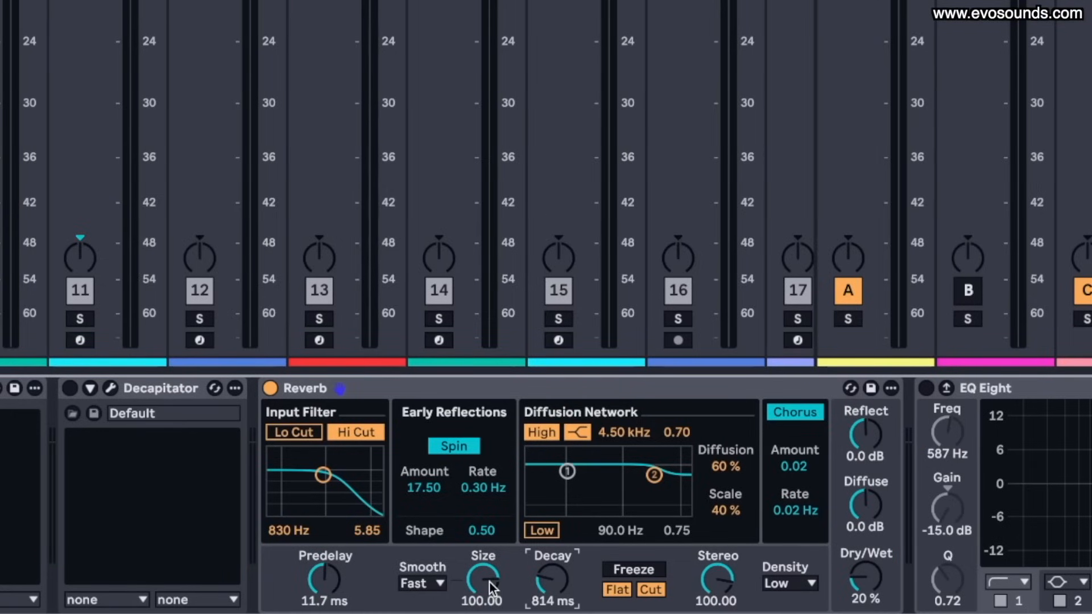
left_click_drag(489, 583, 552, 588)
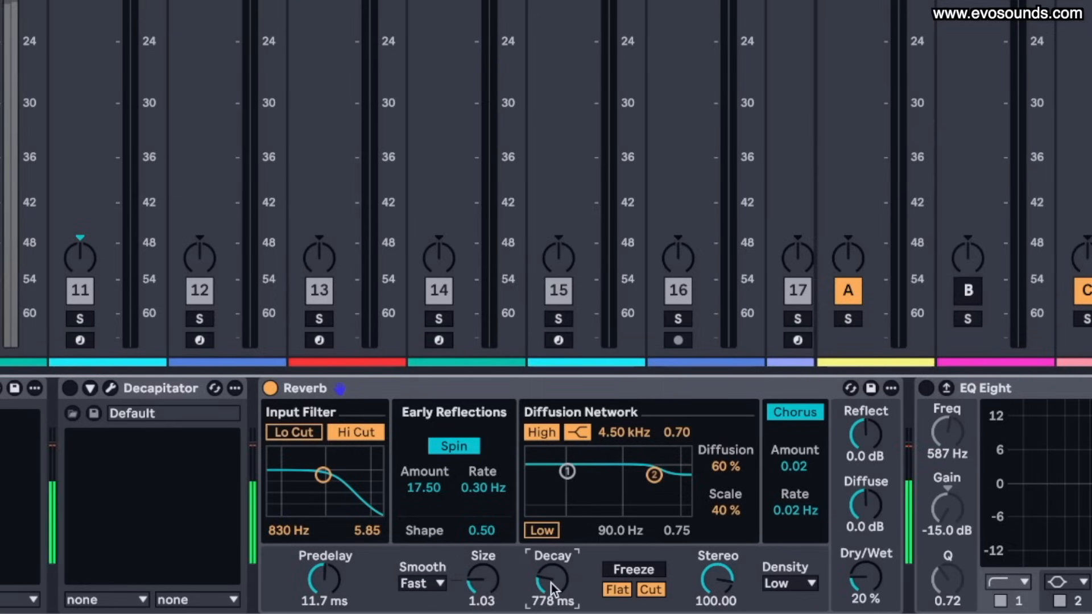
left_click_drag(865, 577, 865, 586)
left_click_drag(493, 576, 494, 583)
Enable the Reverb's Lo Cut with the input filter at 1.33 kHz and 4.75 width, and set decay to 432 ms and size to 2.28
left_click(312, 441)
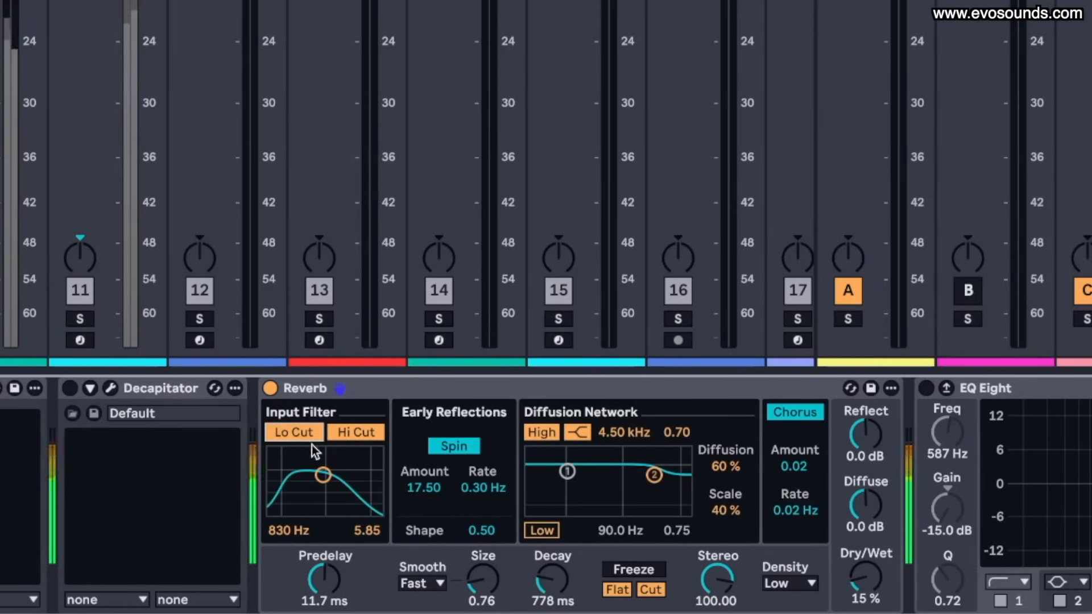
left_click_drag(312, 445, 329, 446)
mouse_move(551, 580)
left_mouse_down()
mouse_move(552, 592)
mouse_move(551, 570)
left_mouse_up()
left_click_drag(482, 581, 482, 566)
left_click_drag(552, 580, 551, 573)
left_click_drag(489, 586, 489, 575)
left_click_drag(340, 475, 331, 477)
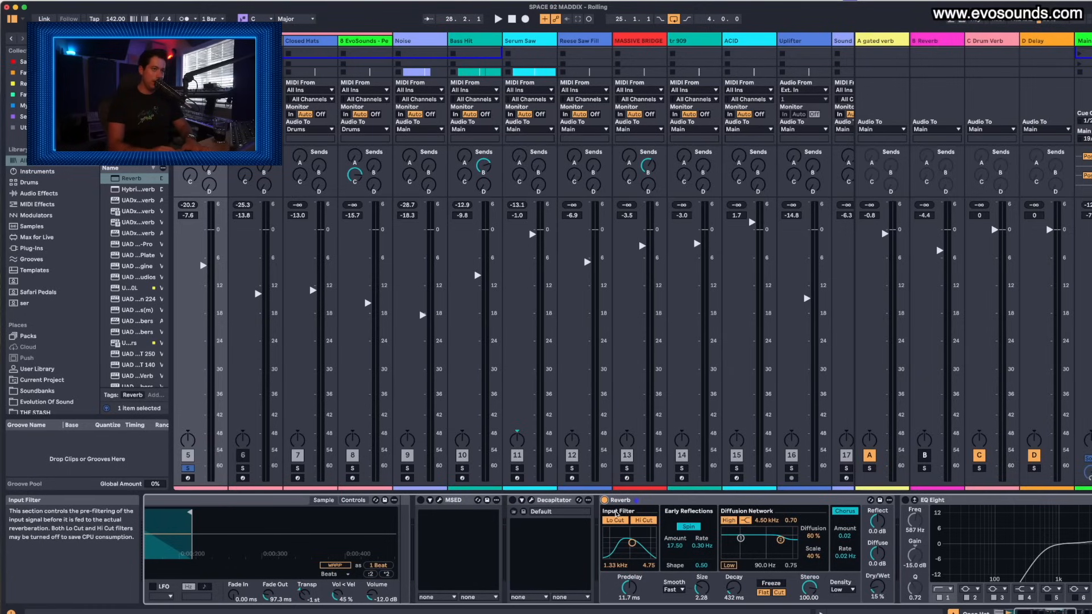
Examine the SP2016 Stereo Room reverb settings on the C Drum Verb return and close the plug-in window, keeping the set open
left_click(987, 45)
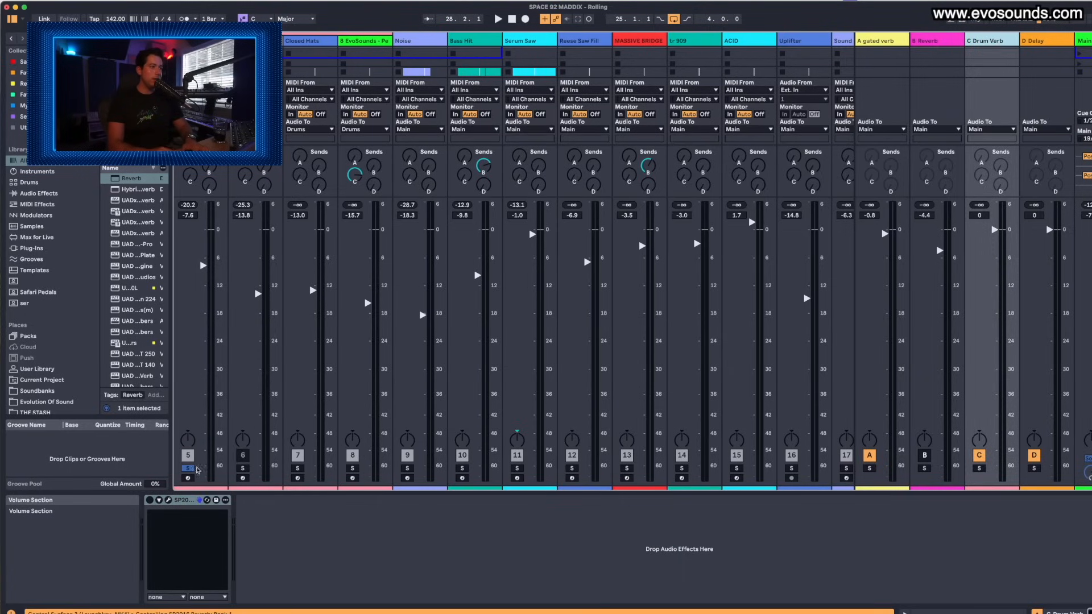
left_click(168, 501)
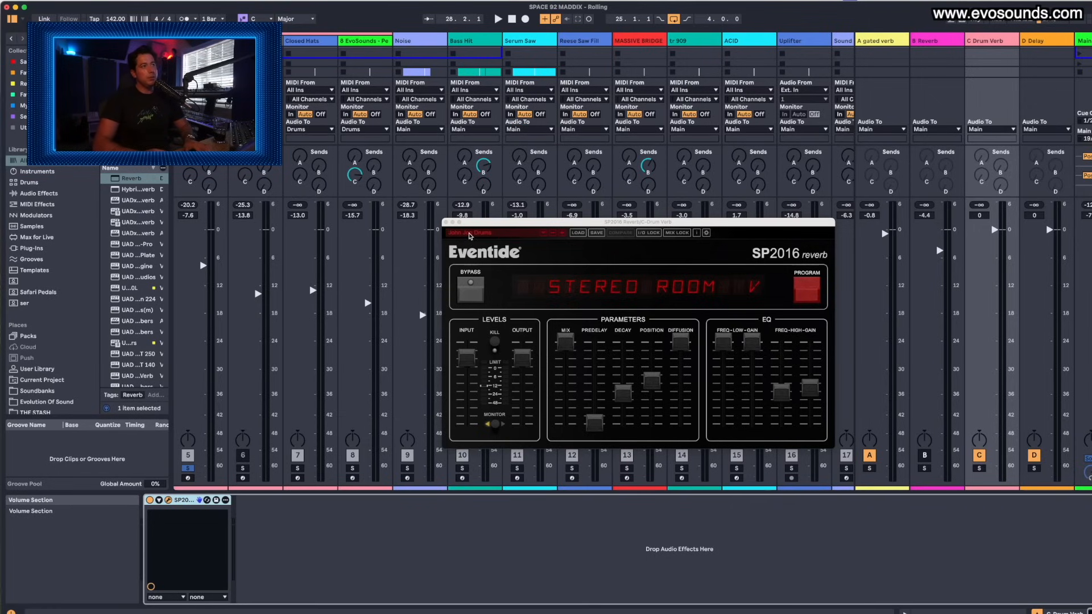
left_click(445, 223)
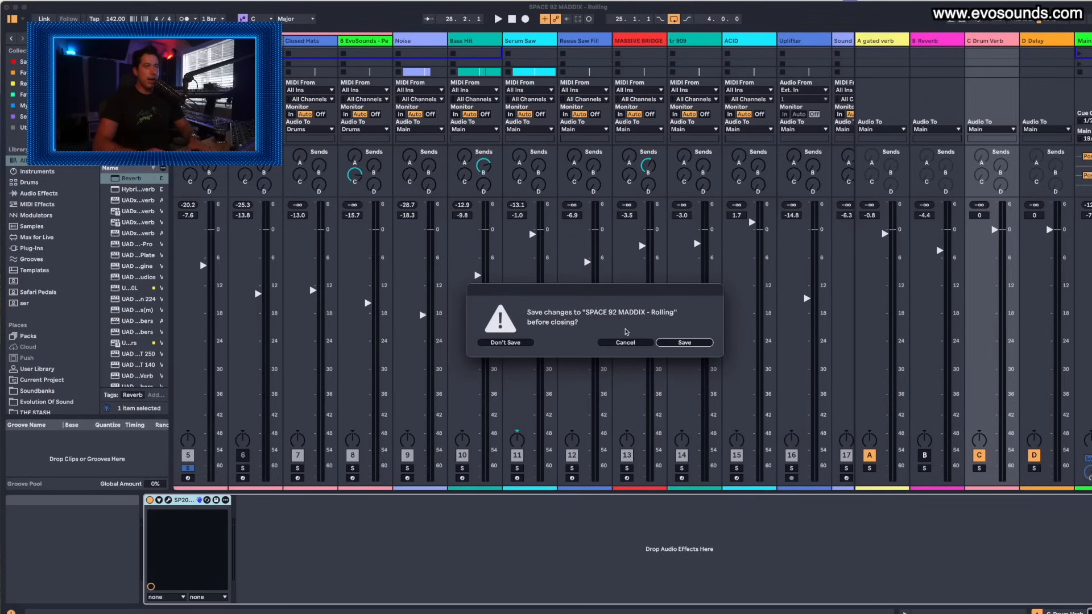
left_click(617, 345)
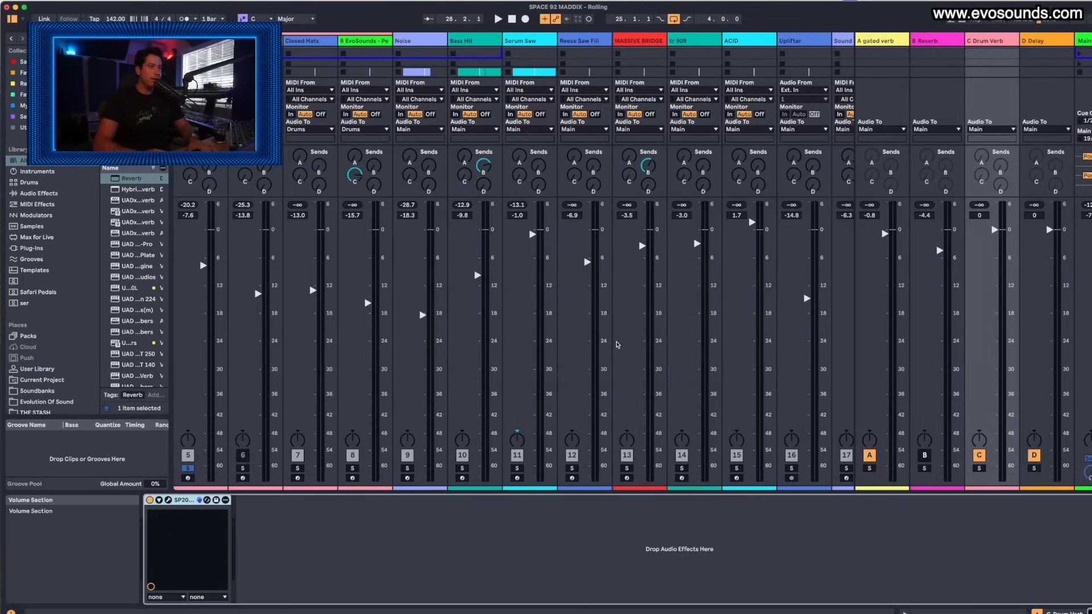